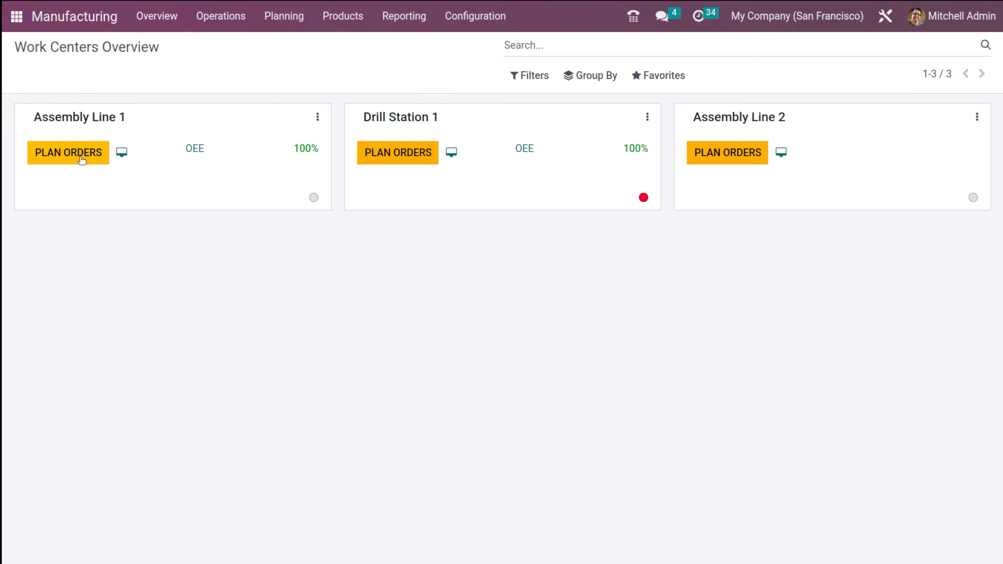
- Review the manufacturing orders of the Assembly Line 1 work center and open that work center's settings
{"action": "left_click", "coordinate": [81, 160]}
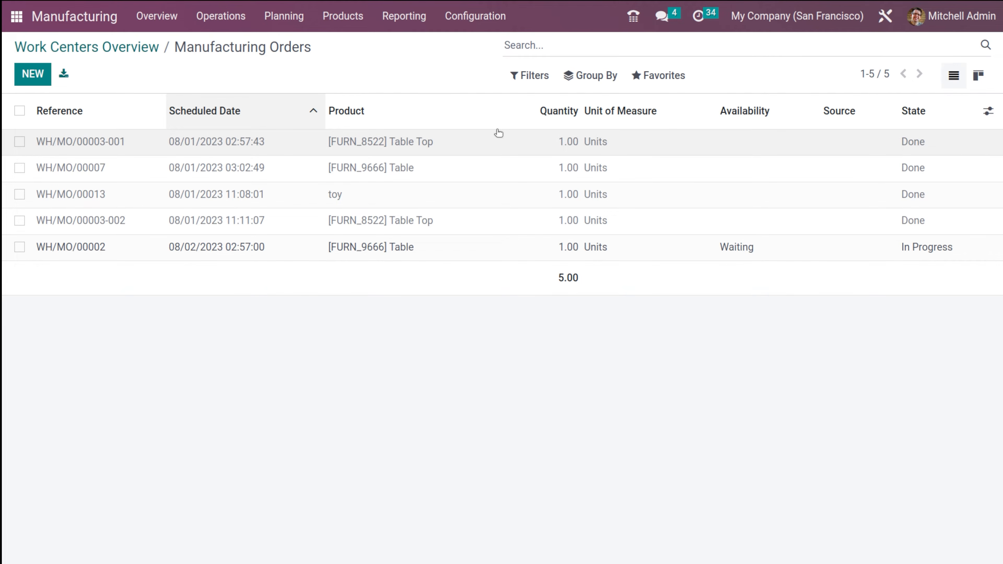
{"action": "left_click", "coordinate": [62, 42]}
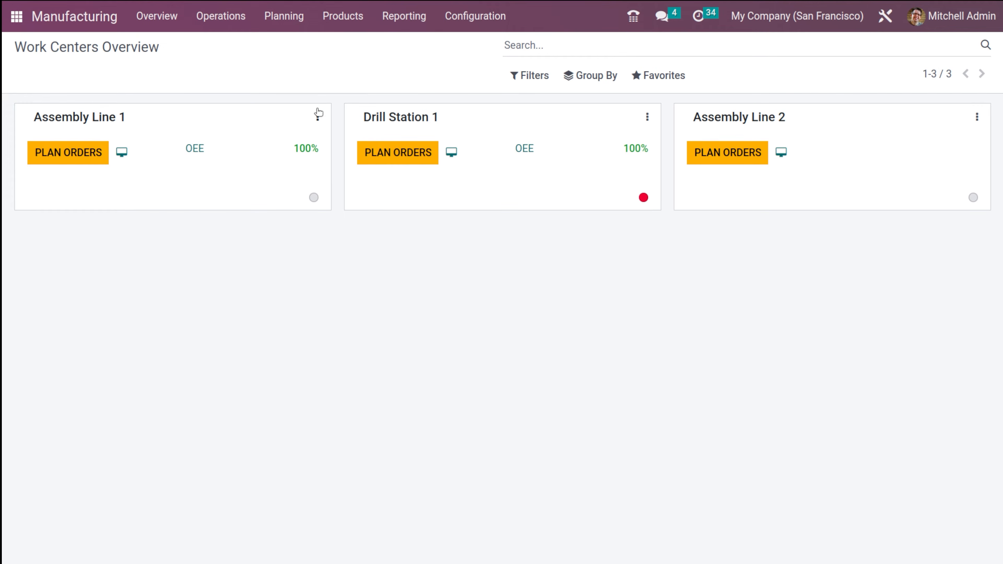
{"action": "left_click", "coordinate": [318, 116]}
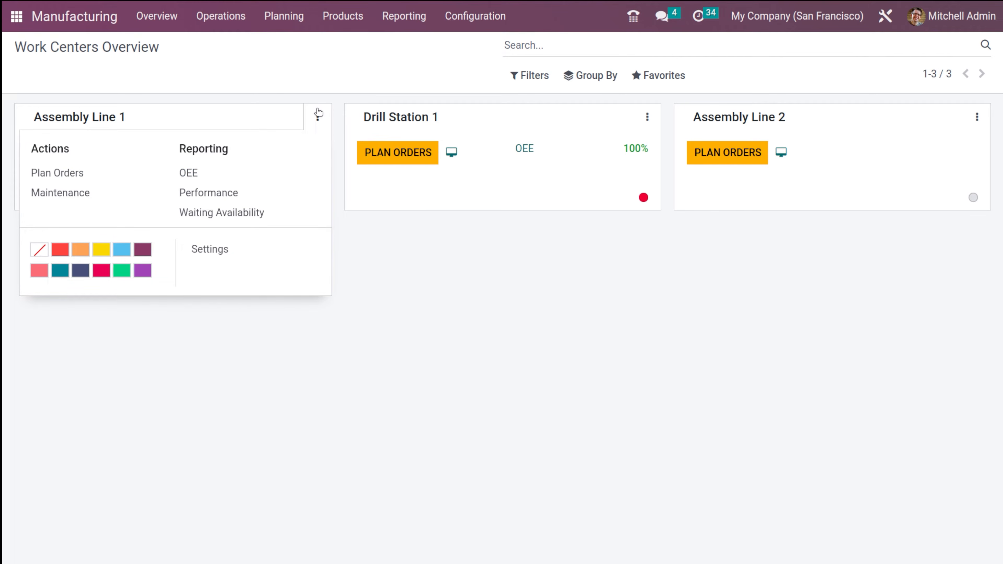
{"action": "left_click", "coordinate": [229, 251]}
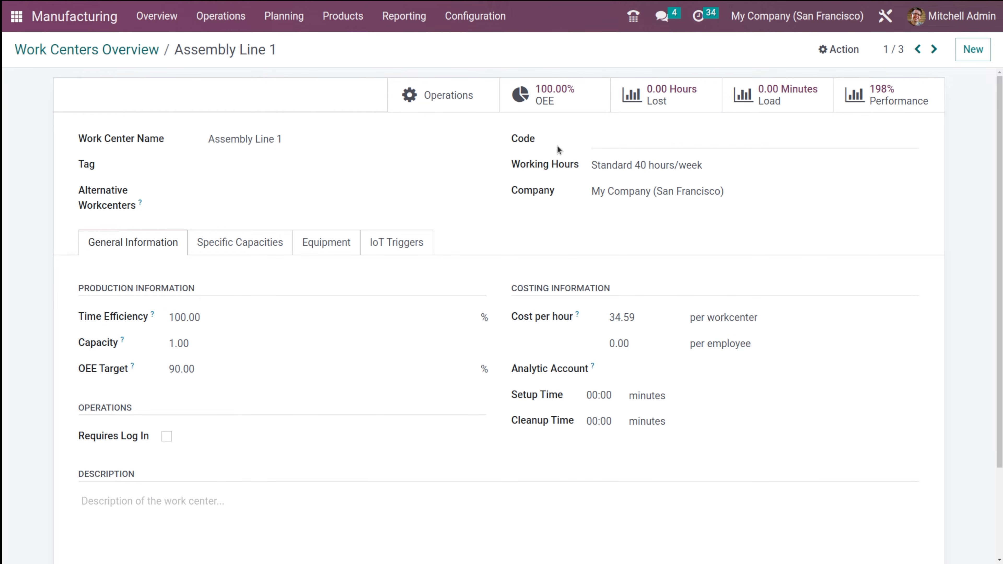
- Examine Assembly Line 1's tag, working hours, time efficiency, capacity, OEE target and cost per hour fields
{"action": "left_click", "coordinate": [229, 166]}
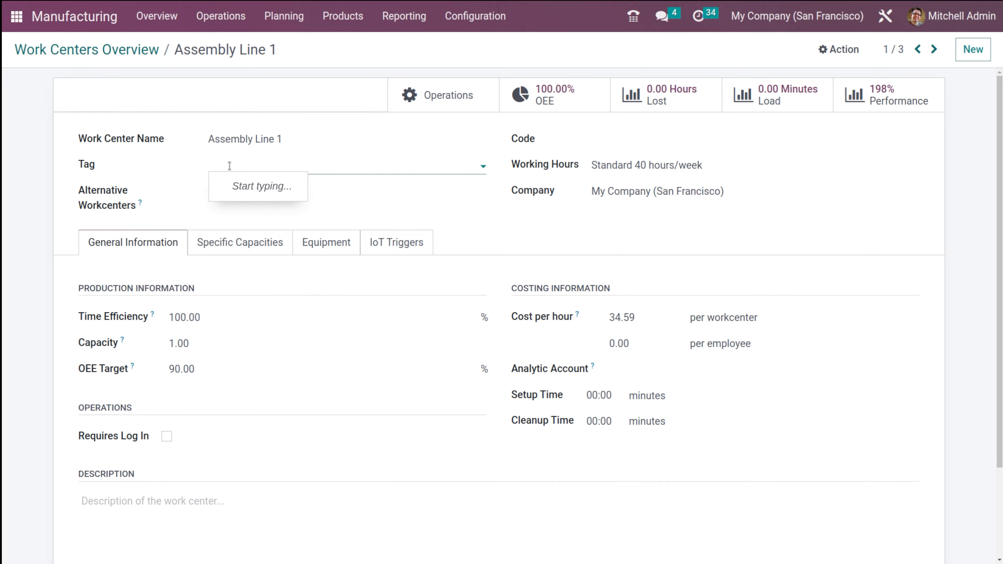
{"action": "key", "text": "Escape"}
{"action": "left_click", "coordinate": [180, 192]}
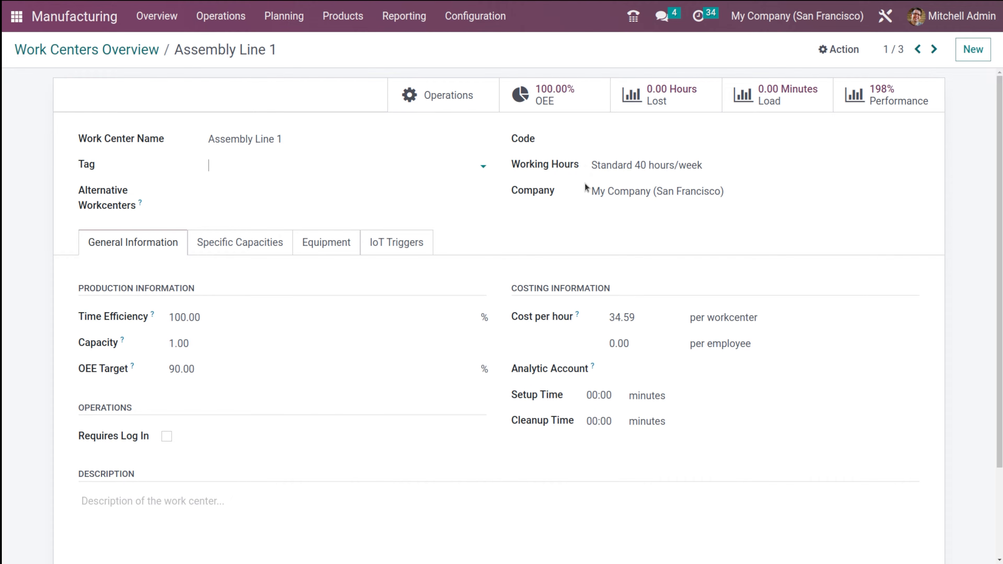
{"action": "scroll", "coordinate": [490, 312], "scroll_direction": "down", "scroll_amount": 3}
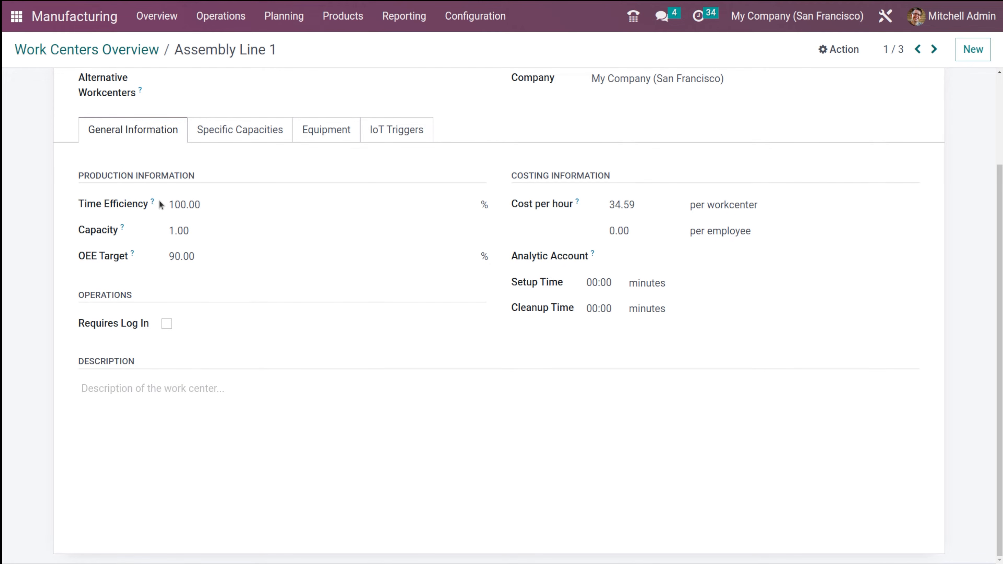
{"action": "mouse_move", "coordinate": [152, 202]}
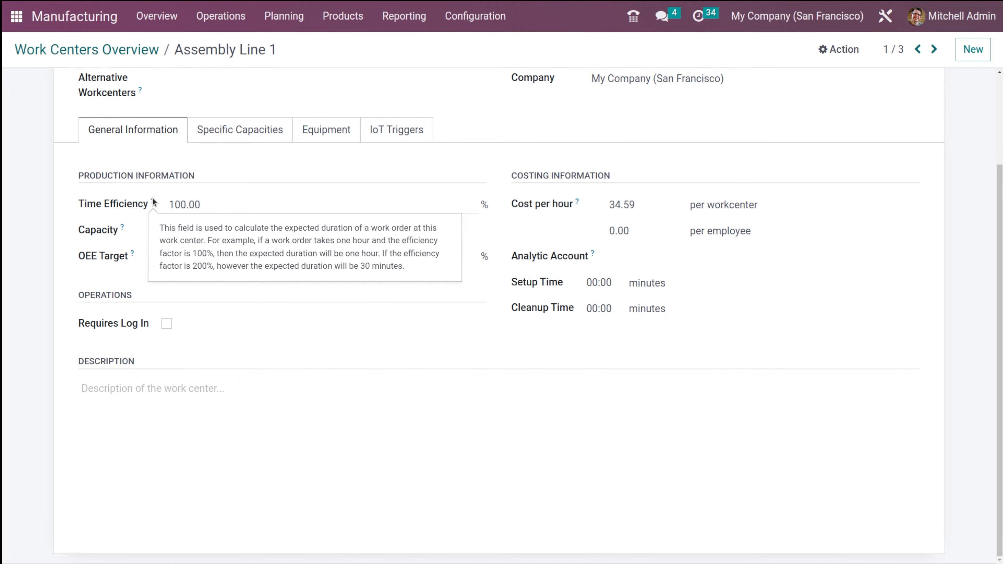
{"action": "mouse_move", "coordinate": [122, 224]}
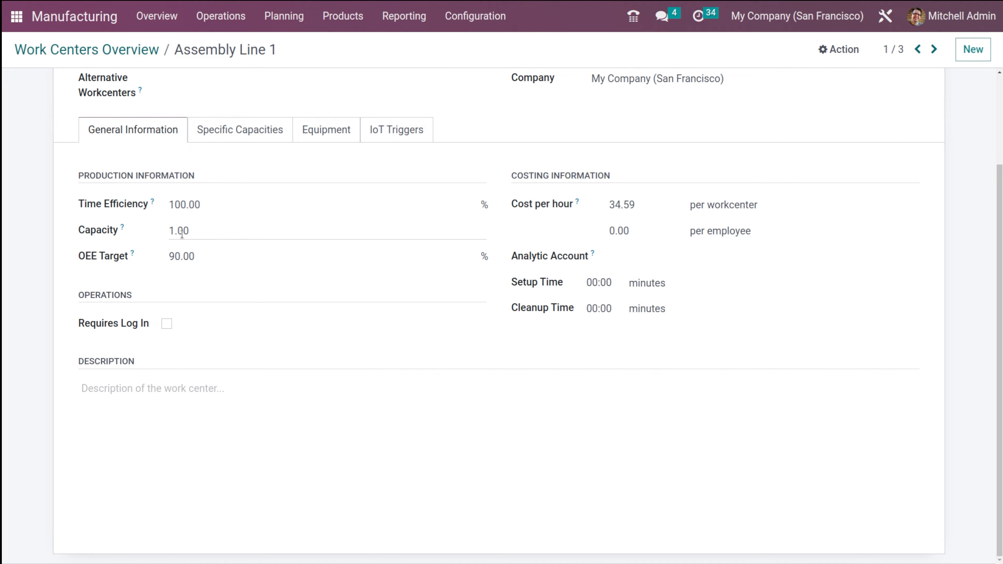
{"action": "mouse_move", "coordinate": [132, 256]}
{"action": "mouse_move", "coordinate": [575, 203]}
- Review Assembly Line 1's specific capacities, equipment and IoT triggers, and return to the work centers overview
{"action": "left_click", "coordinate": [256, 133]}
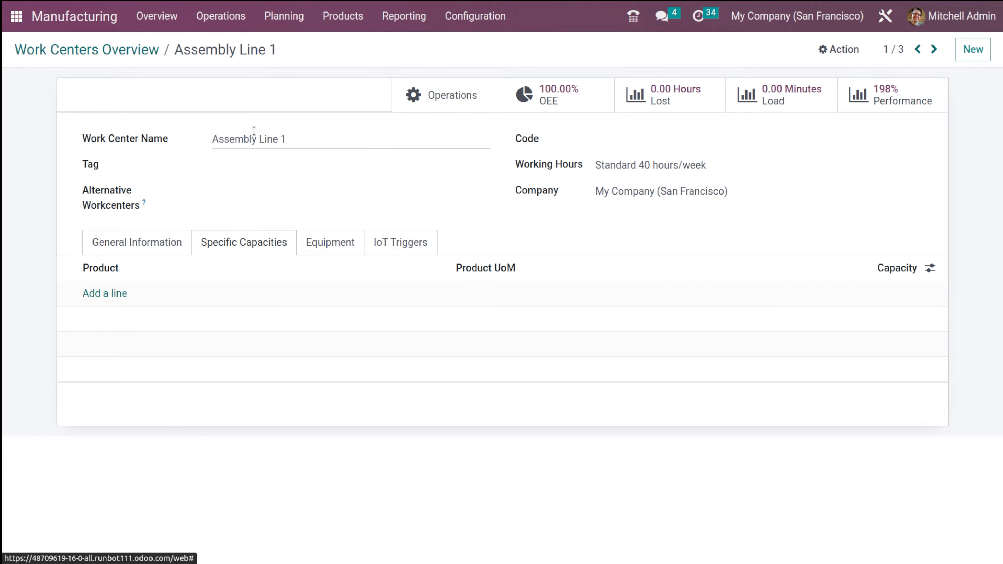
{"action": "left_click", "coordinate": [339, 245]}
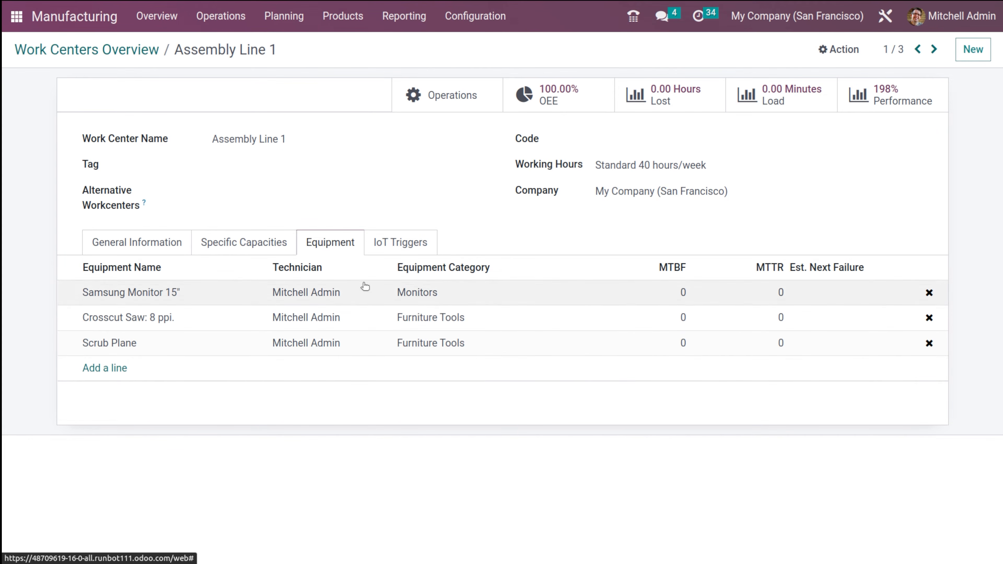
{"action": "left_click", "coordinate": [421, 242]}
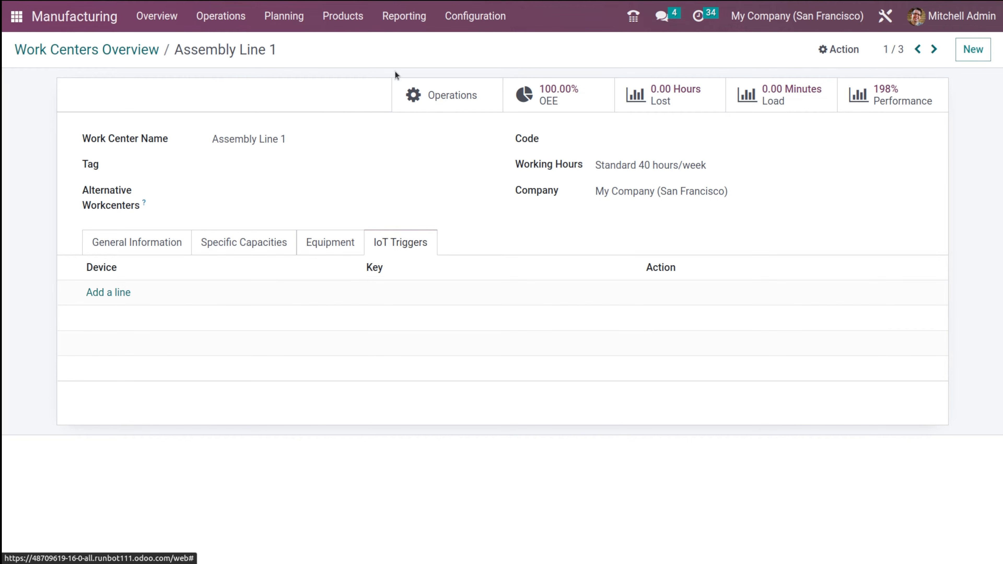
{"action": "left_click", "coordinate": [99, 53]}
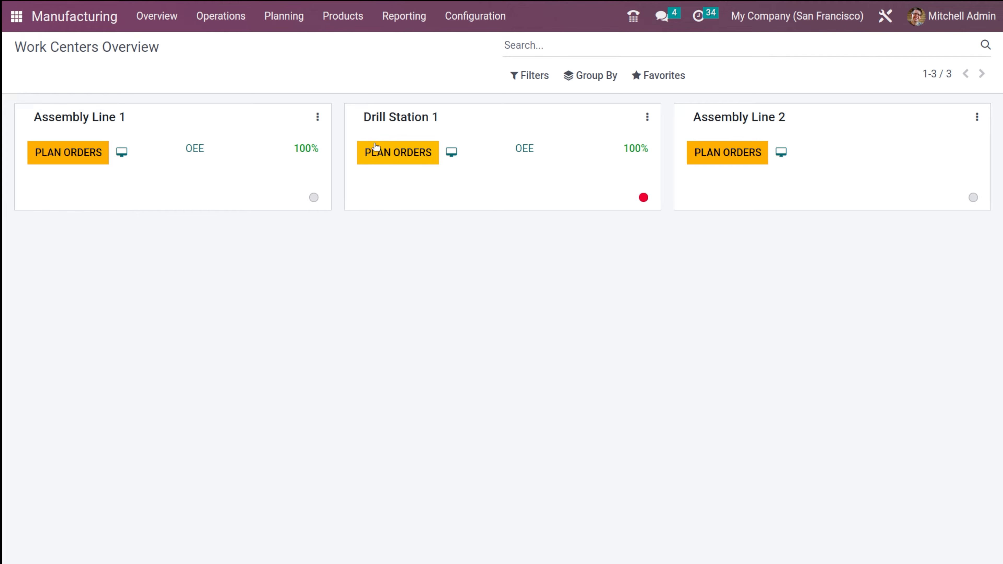
- Examine the filter, grouping and favorites options available for the work centers overview
{"action": "left_click", "coordinate": [540, 78]}
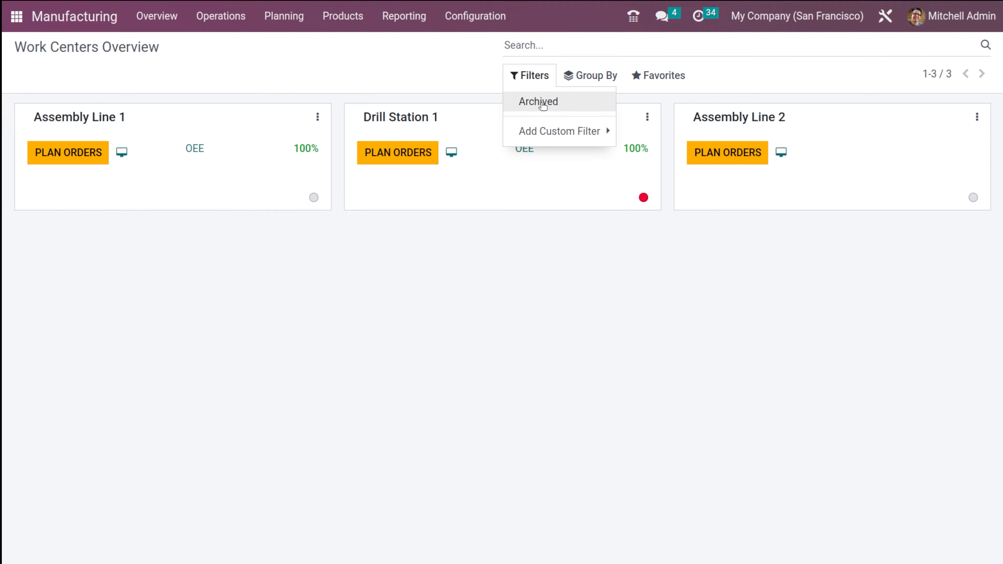
{"action": "left_click", "coordinate": [589, 79]}
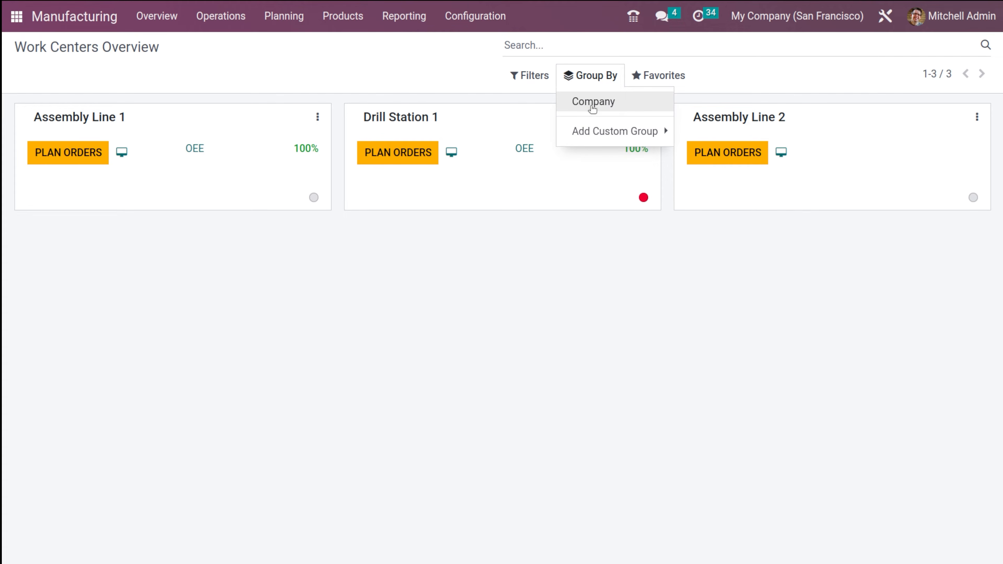
{"action": "left_click", "coordinate": [651, 77]}
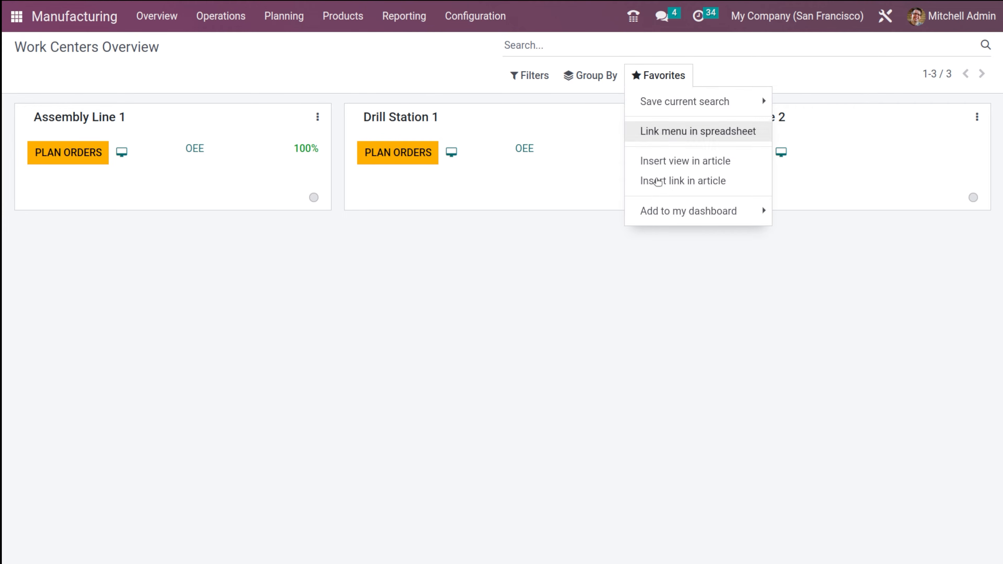
{"action": "left_click", "coordinate": [607, 376]}
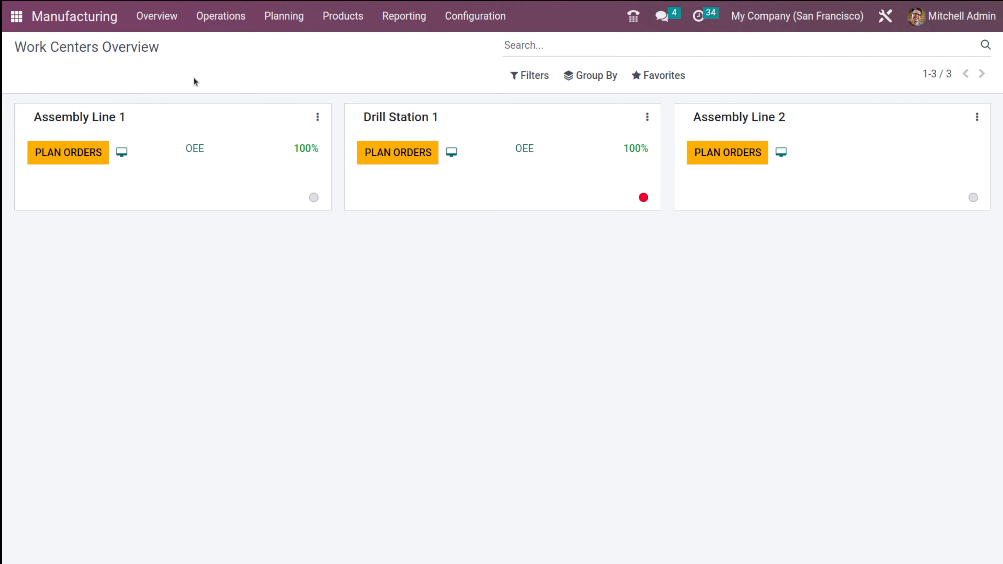
- Start a new manufacturing order for the product [CONS_0001] Whiteboard Pen
{"action": "left_click", "coordinate": [230, 23]}
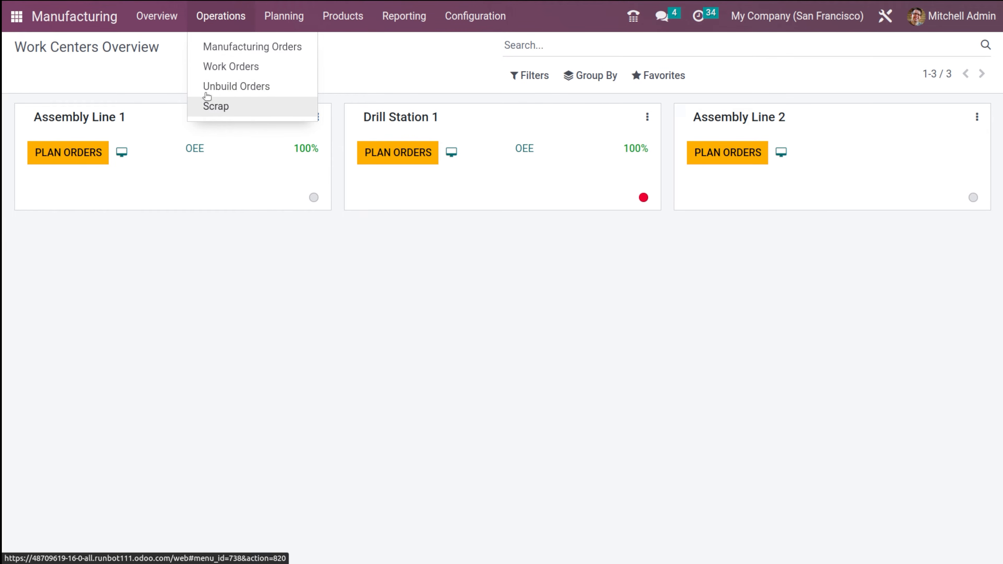
{"action": "left_click", "coordinate": [213, 45]}
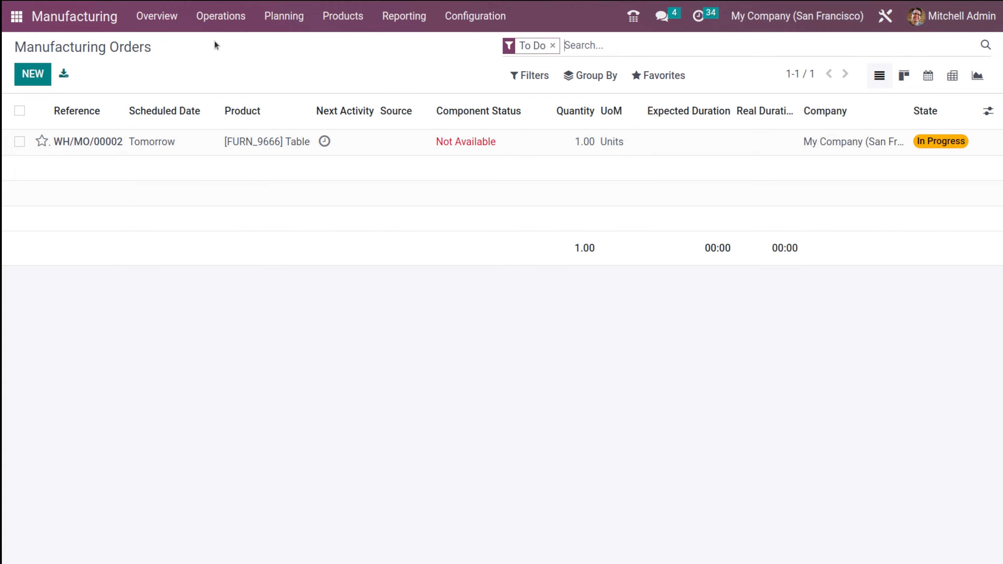
{"action": "left_click", "coordinate": [31, 83]}
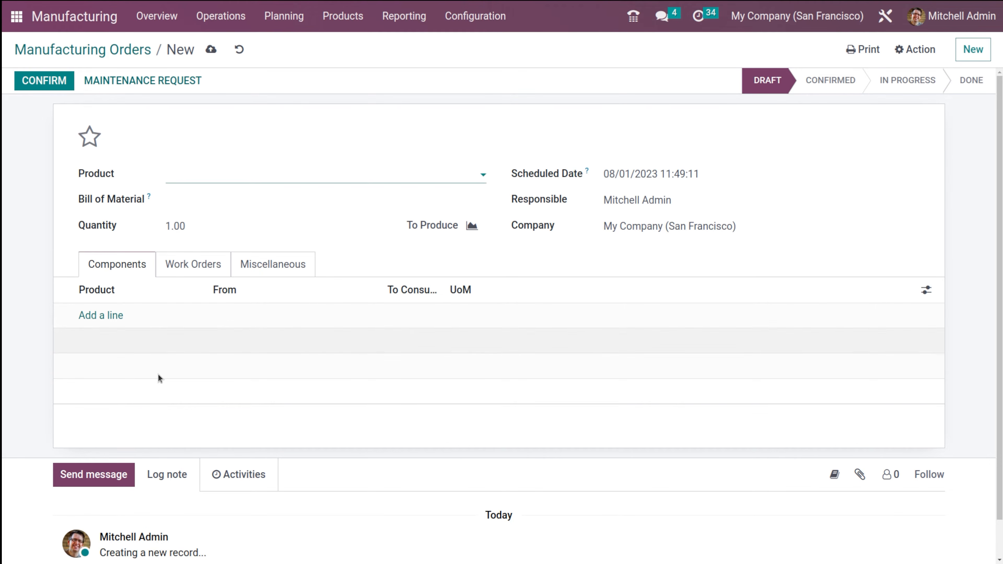
{"action": "left_click", "coordinate": [210, 174]}
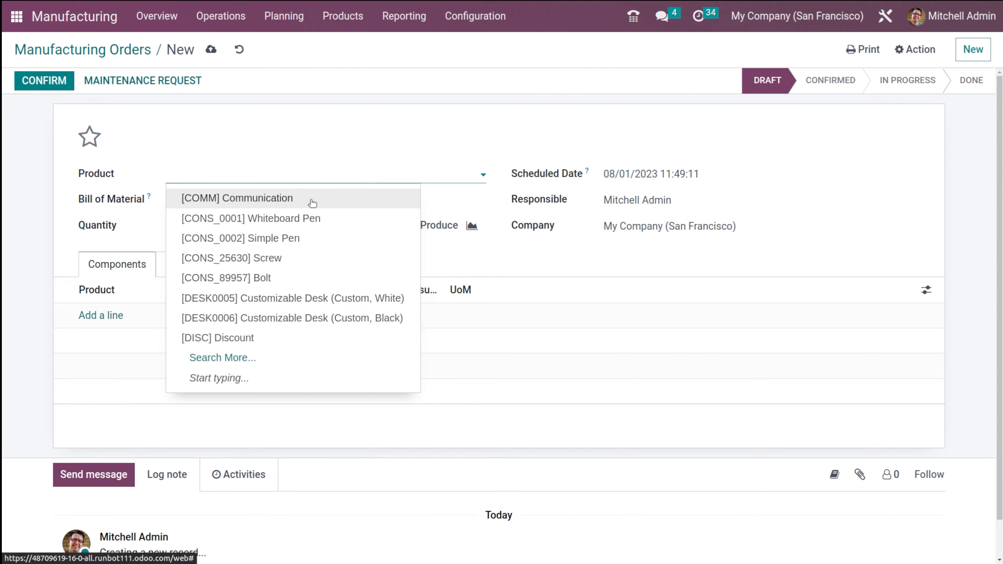
{"action": "left_click", "coordinate": [289, 218]}
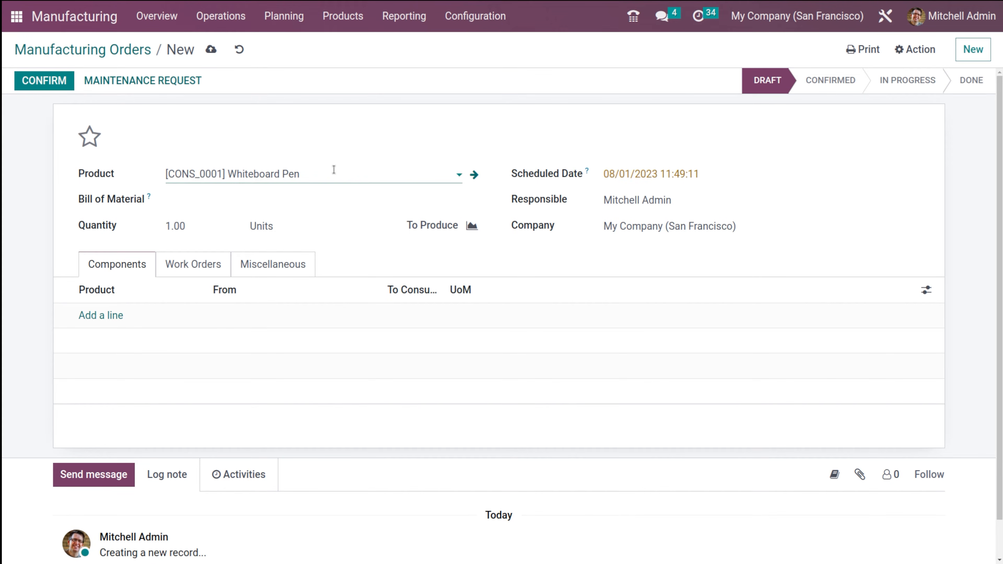
- Clear the product and discard the new manufacturing order
{"action": "left_click_drag", "start_coordinate": [334, 170], "coordinate": [123, 174]}
{"action": "key", "text": "BackSpace"}
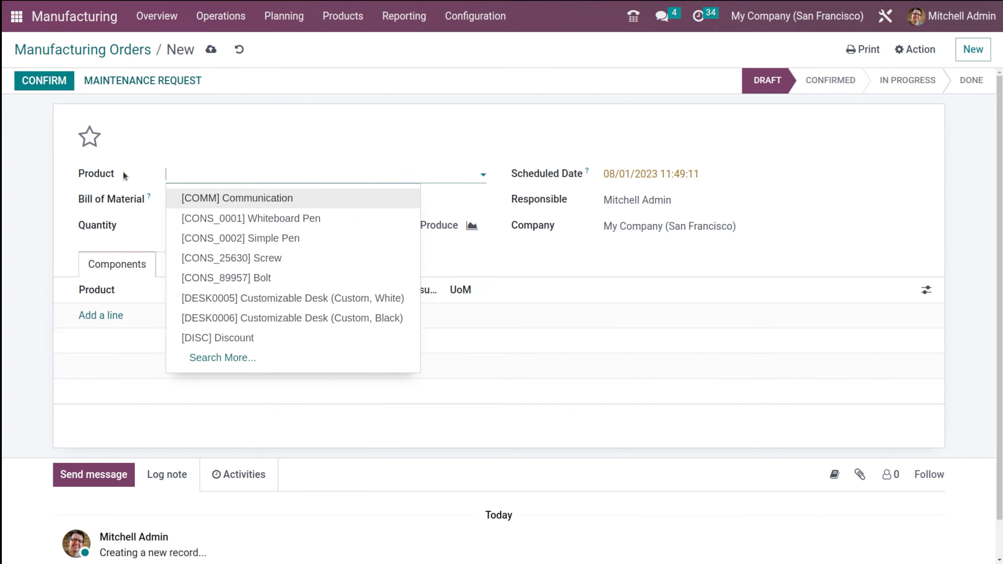
{"action": "left_click", "coordinate": [240, 49]}
{"action": "left_click", "coordinate": [239, 50]}
- Open the bills of materials list, review the bill for [FURN_7800] Desk Combination, and return to the list
{"action": "left_click", "coordinate": [219, 16]}
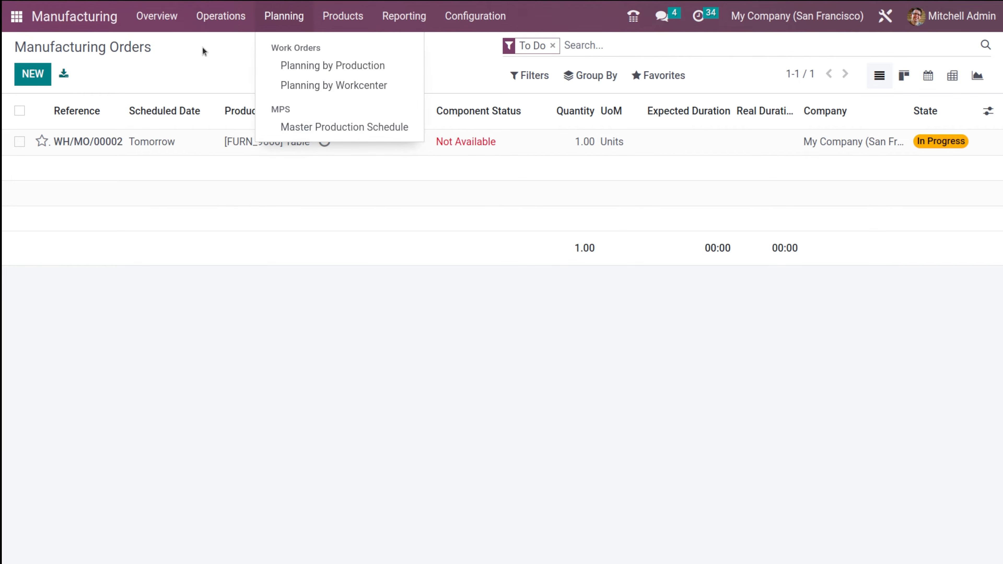
{"action": "mouse_move", "coordinate": [342, 16]}
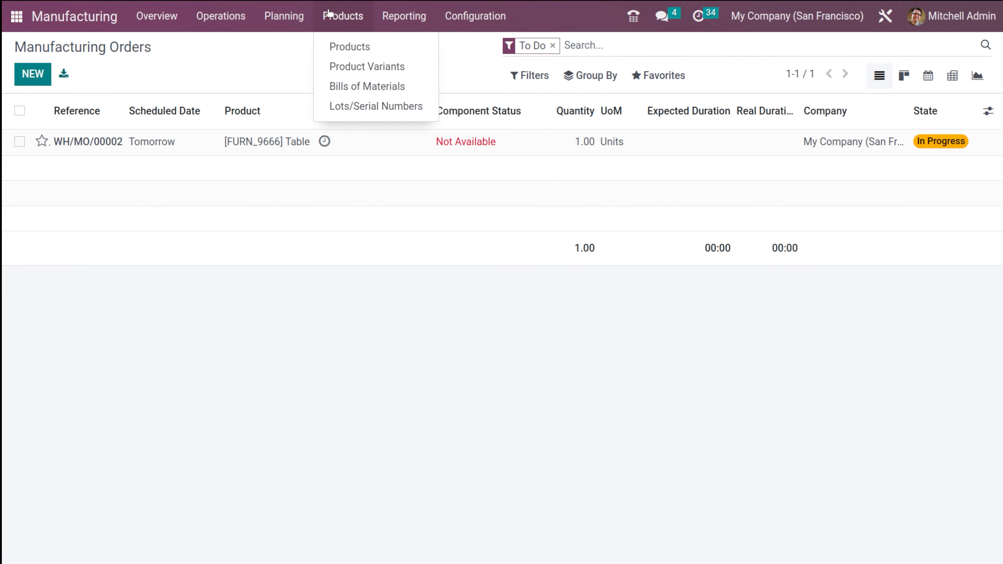
{"action": "left_click", "coordinate": [348, 87]}
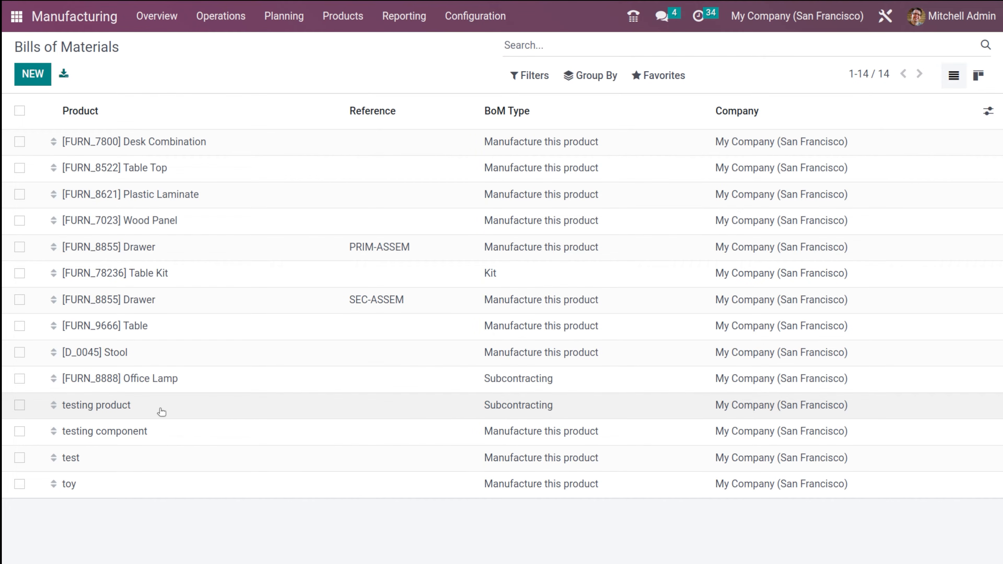
{"action": "left_click", "coordinate": [154, 147]}
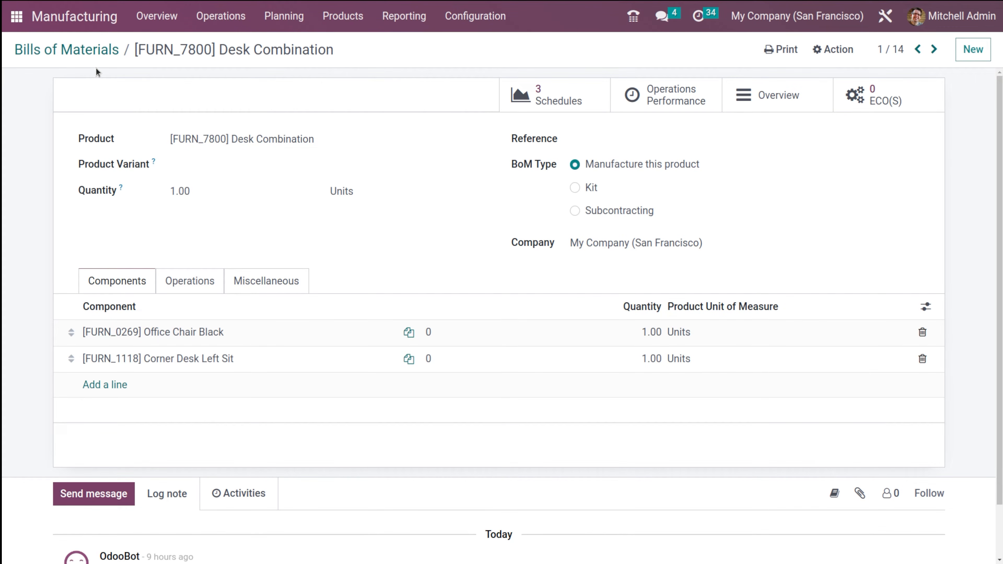
{"action": "left_click", "coordinate": [87, 54]}
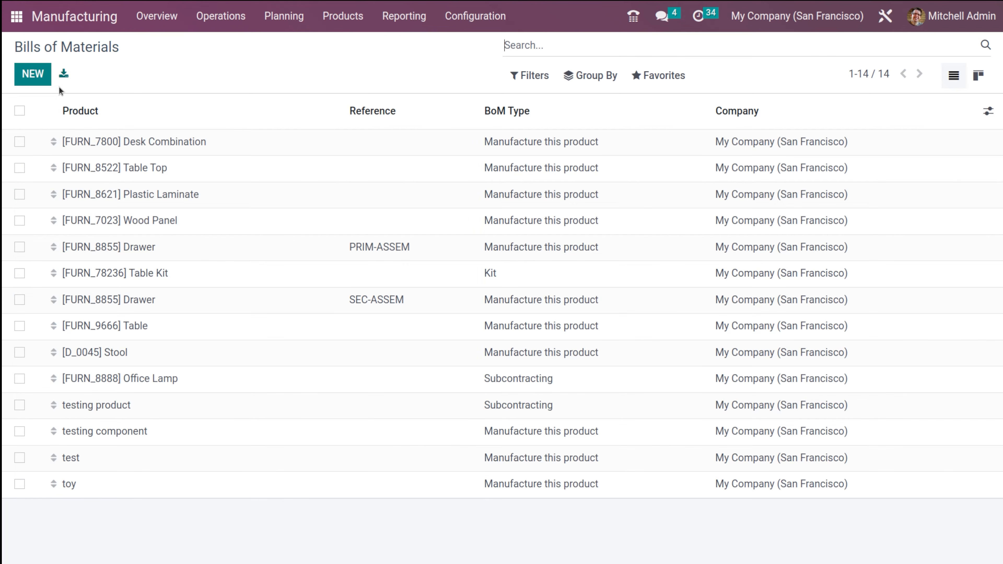
- Create a new bill of materials with [FURN_6666] Acoustic Bloc Screens as both product and product variant
{"action": "left_click", "coordinate": [43, 76]}
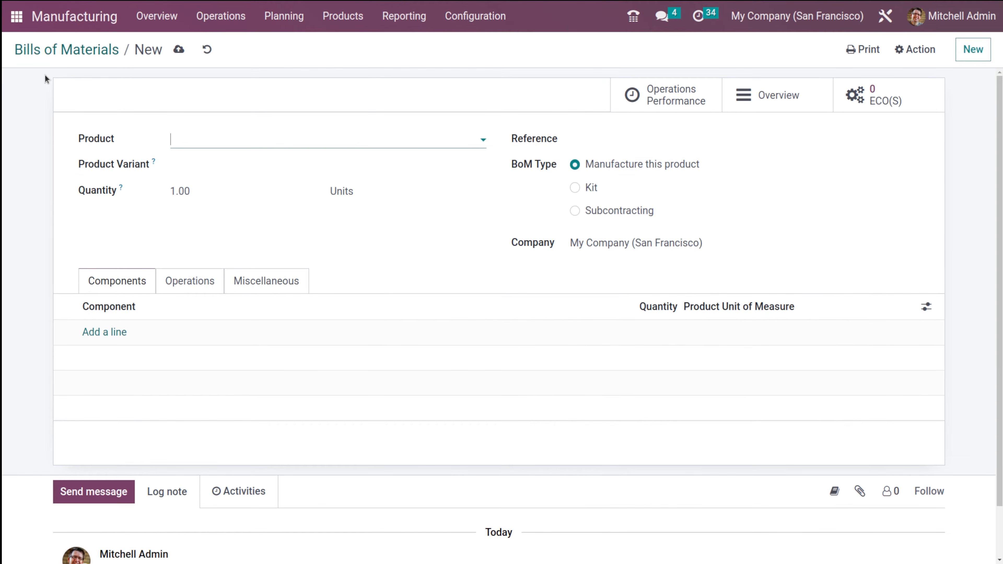
{"action": "left_click", "coordinate": [216, 136]}
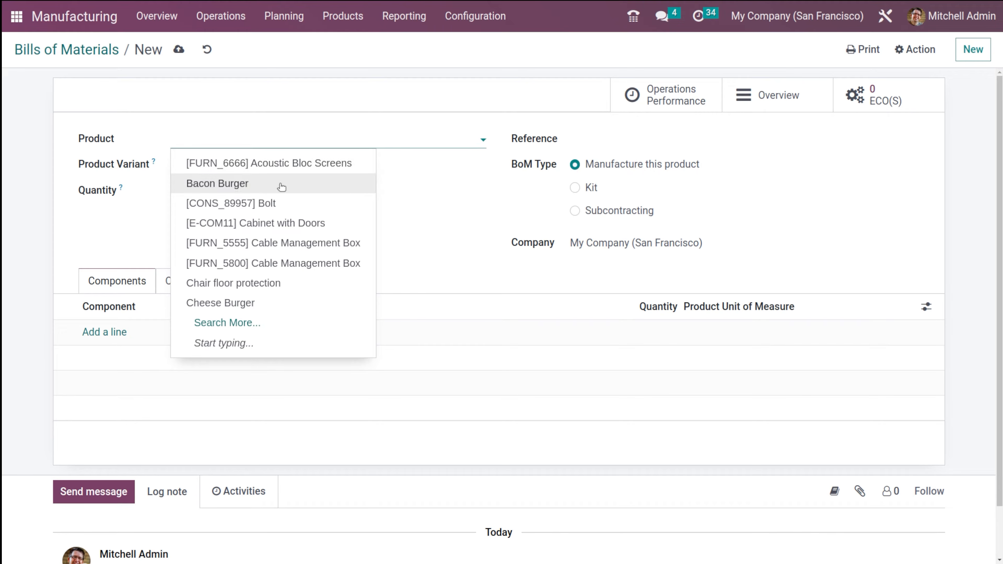
{"action": "left_click", "coordinate": [304, 163]}
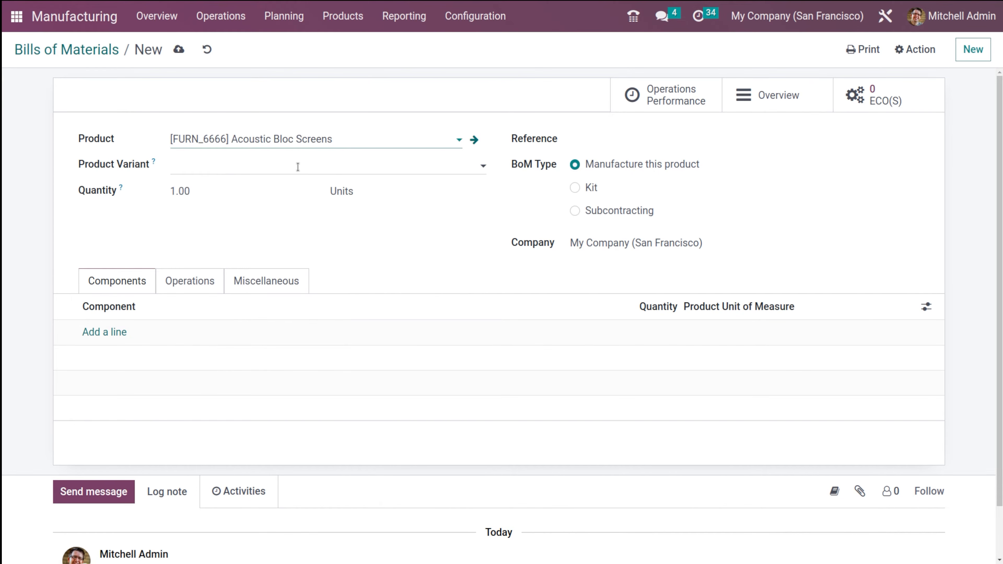
{"action": "left_click", "coordinate": [297, 167]}
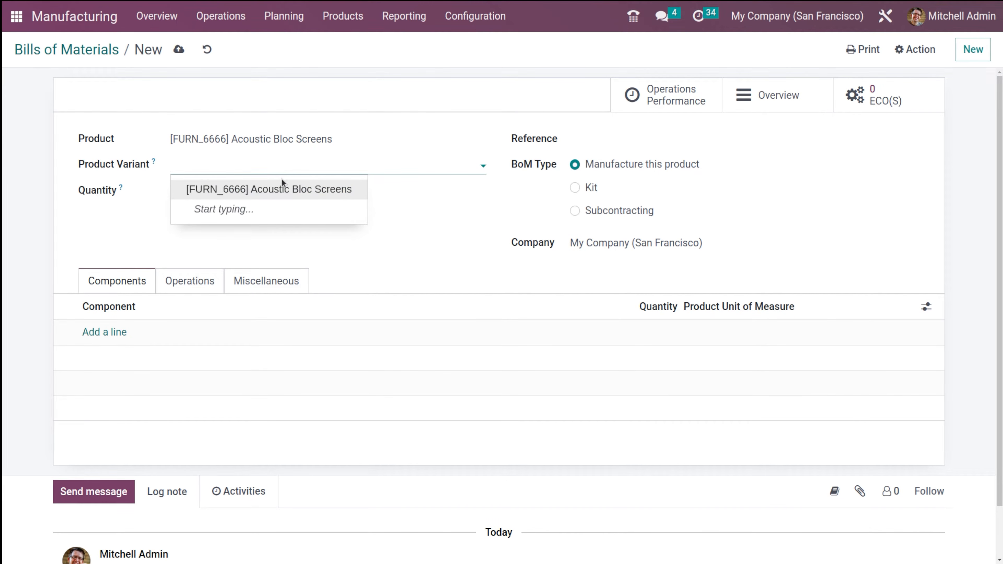
{"action": "left_click", "coordinate": [282, 187]}
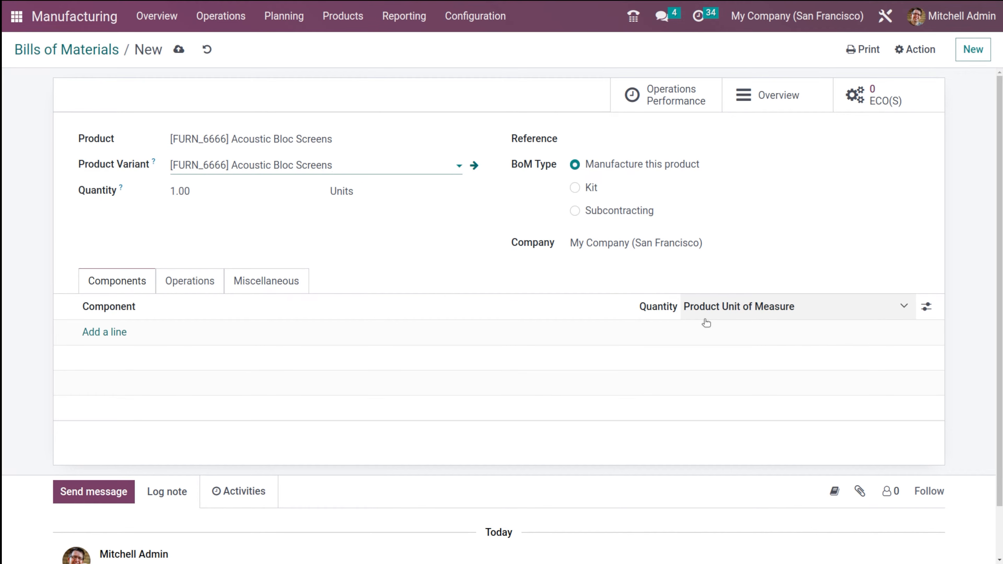
- Add [CONS_25630] Screw as a component of the bill of materials with a quantity of 5 units
{"action": "left_click", "coordinate": [103, 332]}
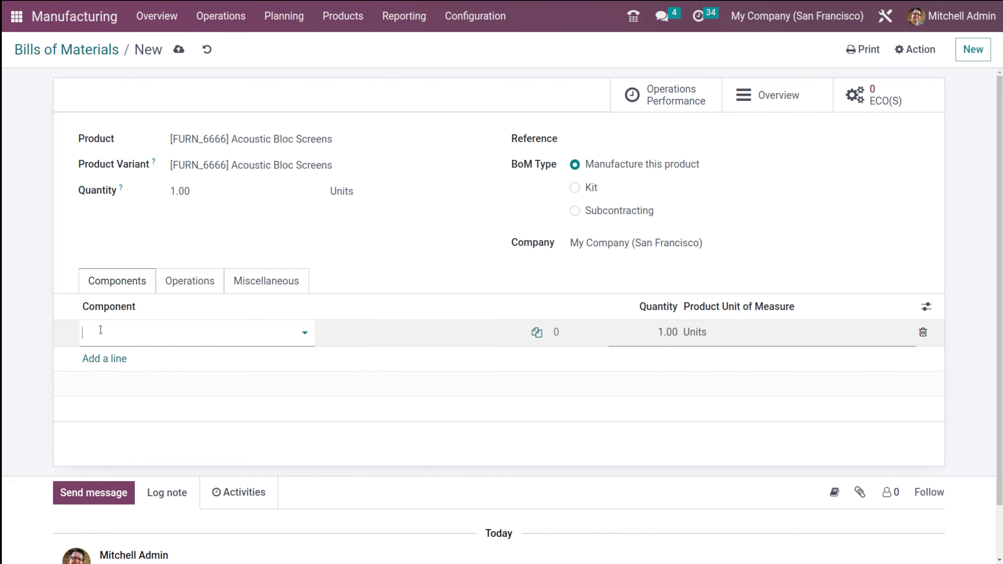
{"action": "left_click", "coordinate": [228, 333]}
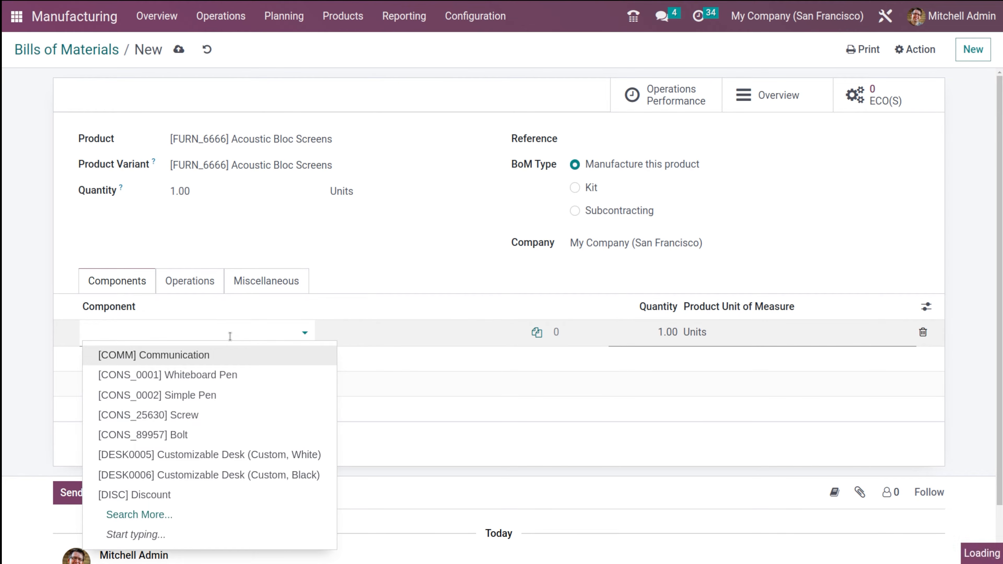
{"action": "left_click", "coordinate": [225, 420]}
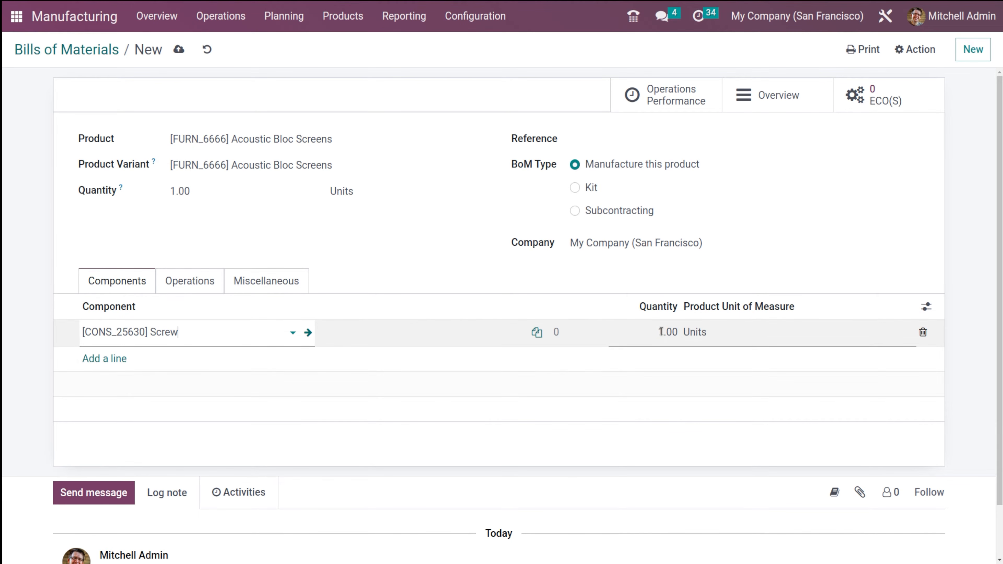
{"action": "left_click", "coordinate": [661, 331]}
{"action": "type", "text": "5"}
{"action": "left_click", "coordinate": [320, 282]}
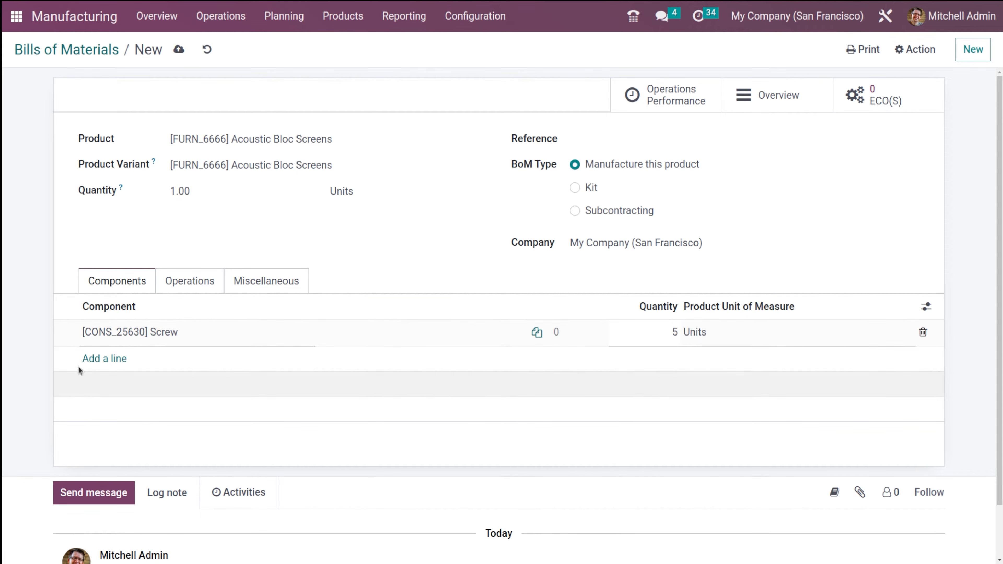
- Add [CONS_89957] Bolt as a second component with a quantity of 5 units
{"action": "left_click", "coordinate": [85, 359]}
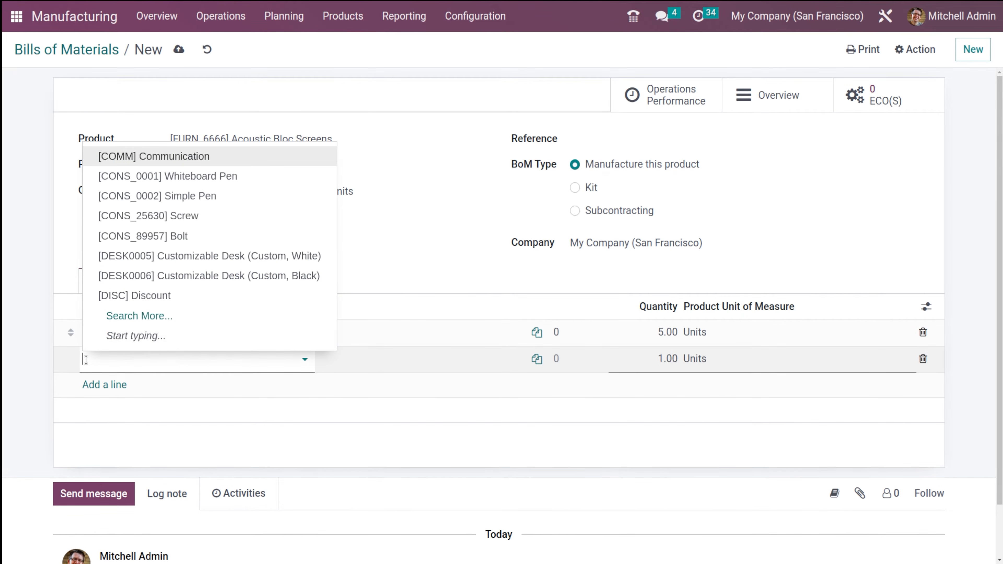
{"action": "left_click", "coordinate": [217, 236]}
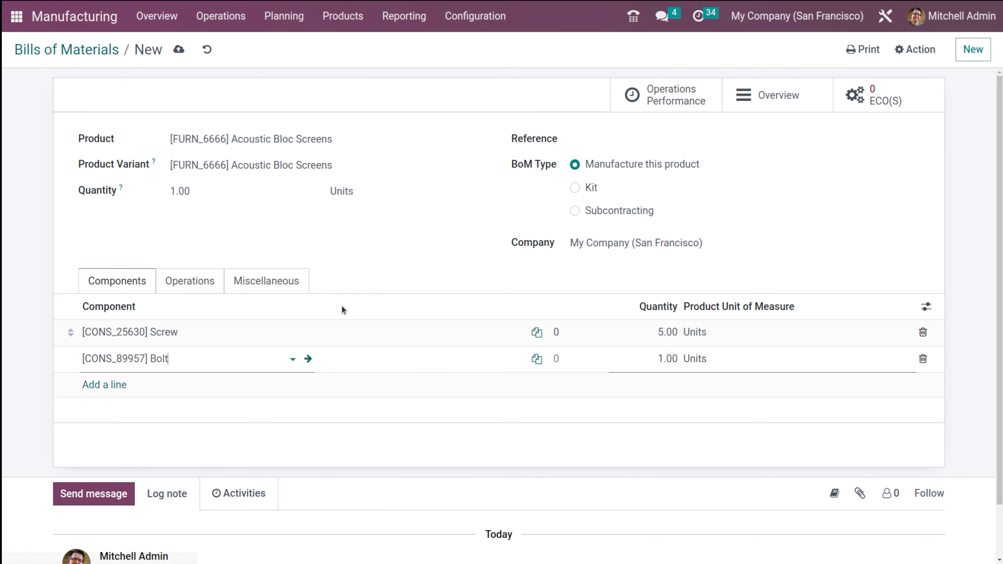
{"action": "left_click", "coordinate": [674, 360]}
{"action": "type", "text": "5"}
{"action": "left_click", "coordinate": [347, 341]}
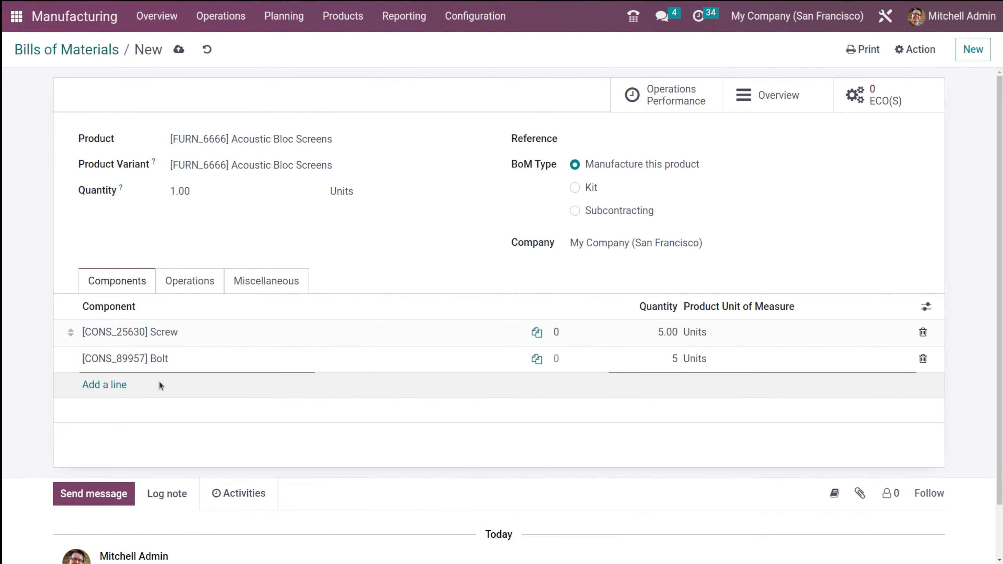
- Add [D_0045_B] Stool (Dark Blue) as a third component with a quantity of 2 units and save the bill of materials
{"action": "left_click", "coordinate": [104, 386]}
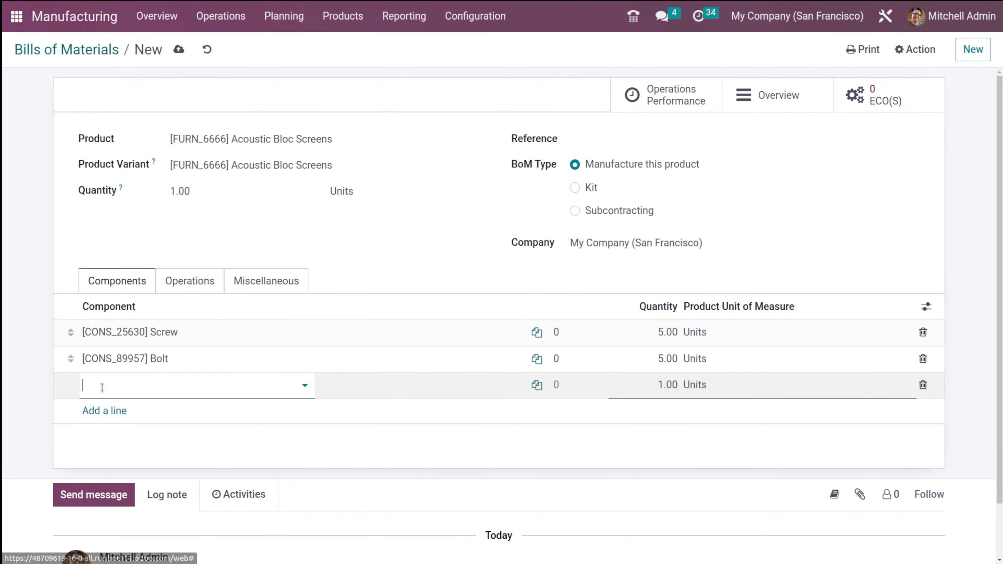
{"action": "left_click", "coordinate": [102, 387]}
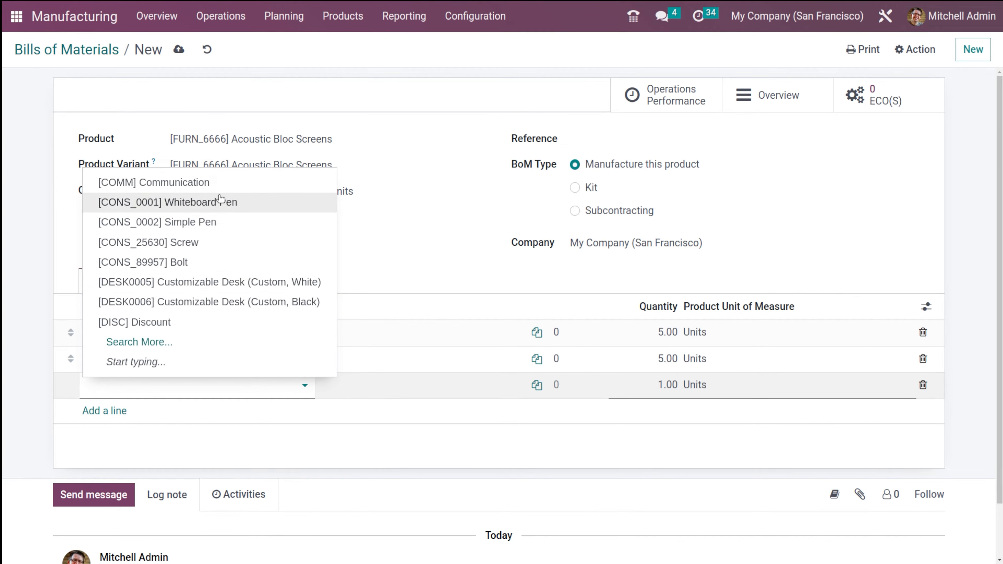
{"action": "left_click", "coordinate": [163, 341]}
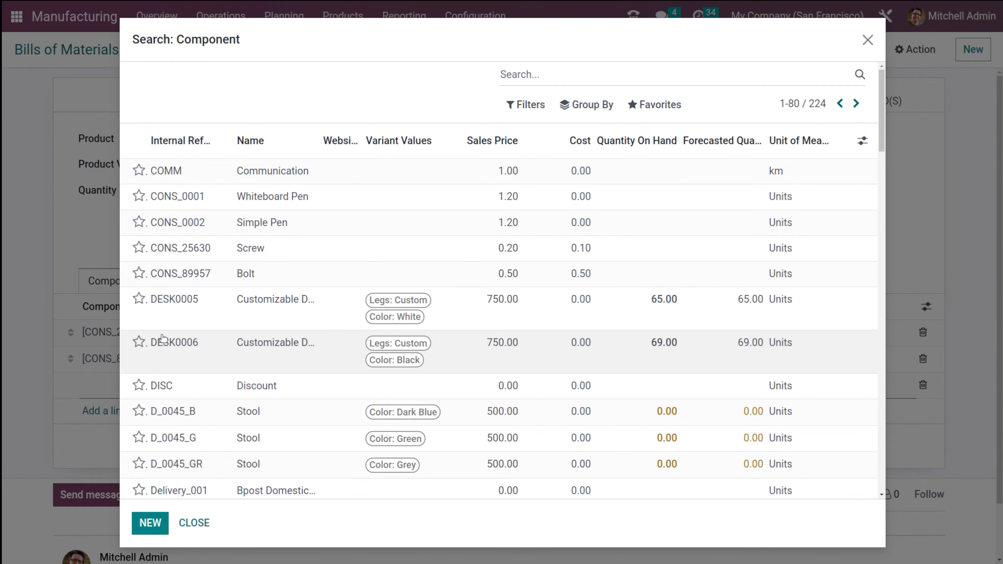
{"action": "scroll", "coordinate": [248, 425], "scroll_direction": "down", "scroll_amount": 5}
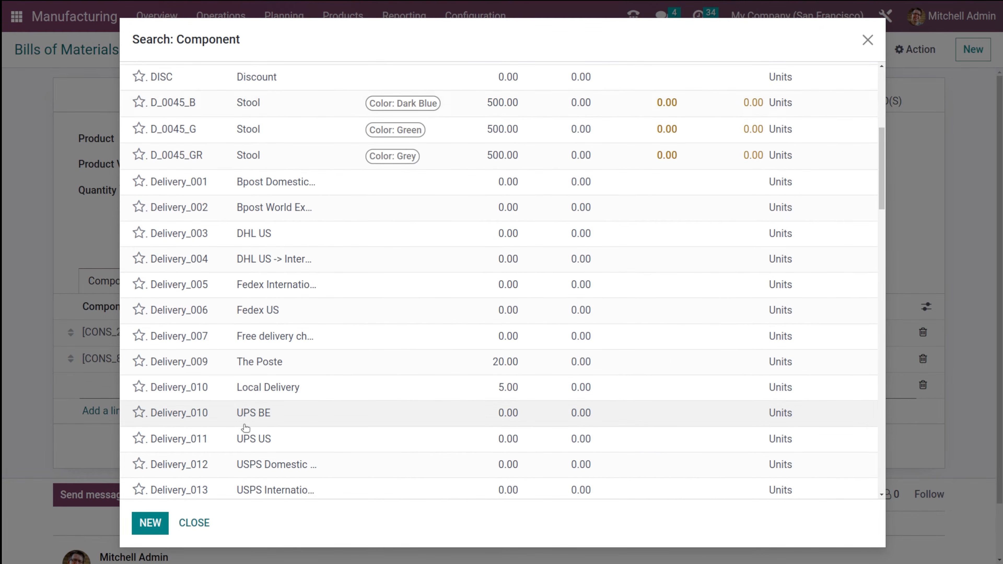
{"action": "scroll", "coordinate": [246, 428], "scroll_direction": "down", "scroll_amount": 3}
{"action": "scroll", "coordinate": [246, 428], "scroll_direction": "up", "scroll_amount": 6}
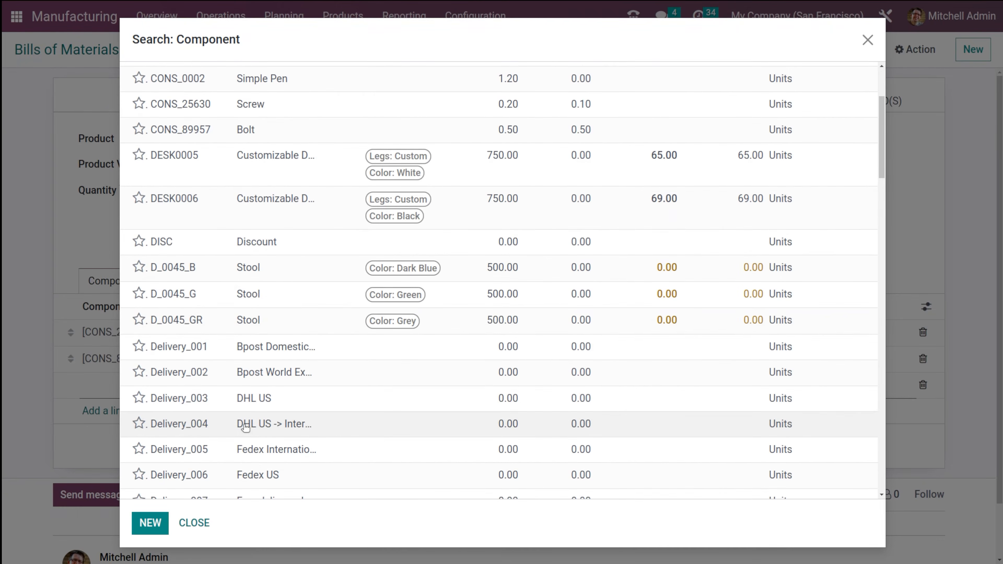
{"action": "scroll", "coordinate": [245, 428], "scroll_direction": "up", "scroll_amount": 1}
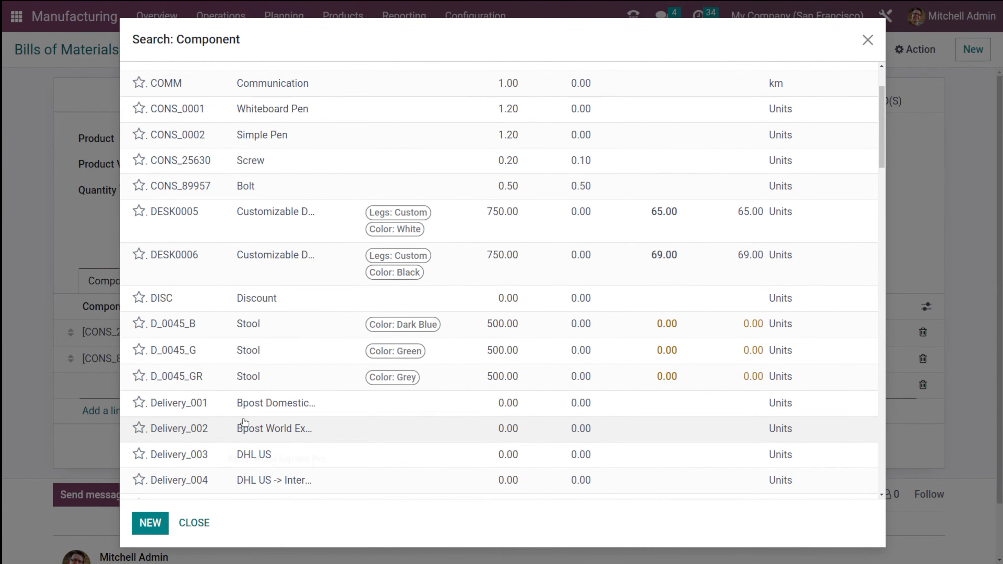
{"action": "left_click", "coordinate": [289, 320]}
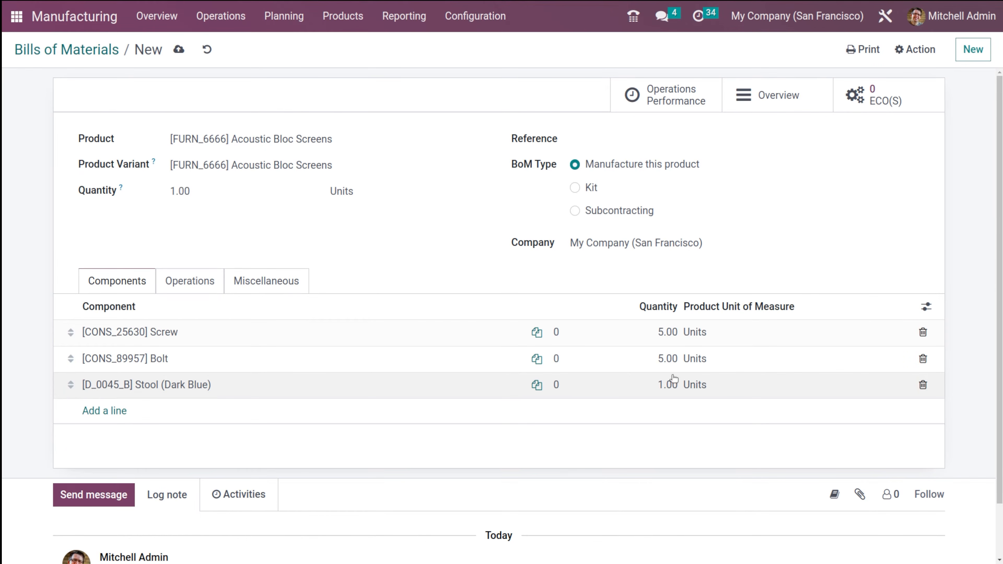
{"action": "left_click", "coordinate": [660, 382]}
{"action": "type", "text": "5"}
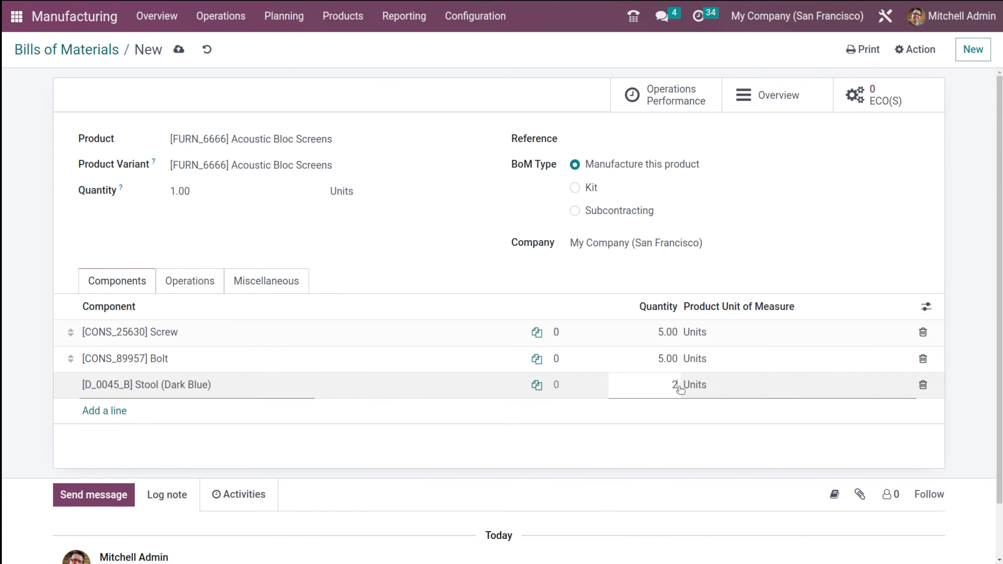
{"action": "left_click", "coordinate": [516, 284]}
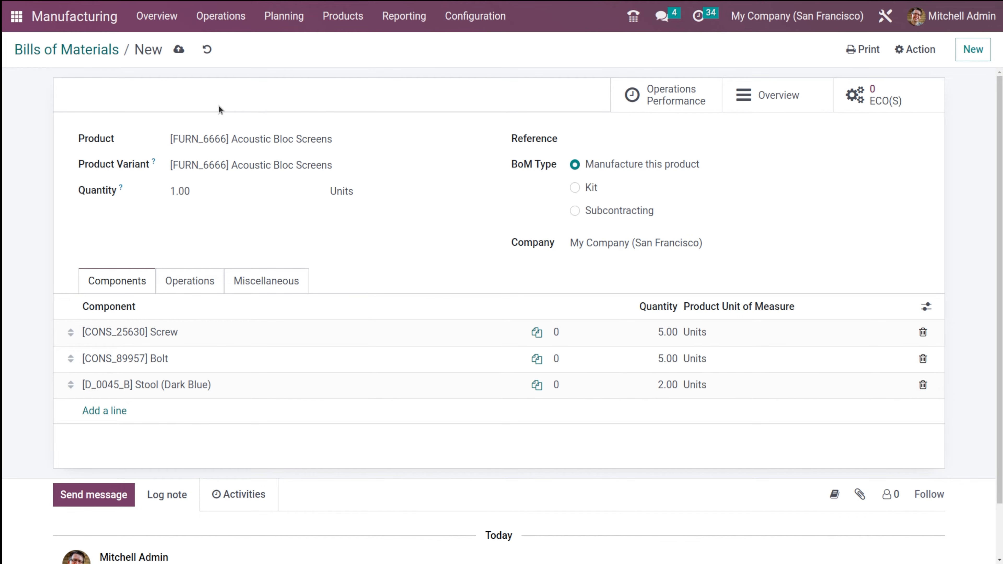
{"action": "left_click", "coordinate": [183, 54]}
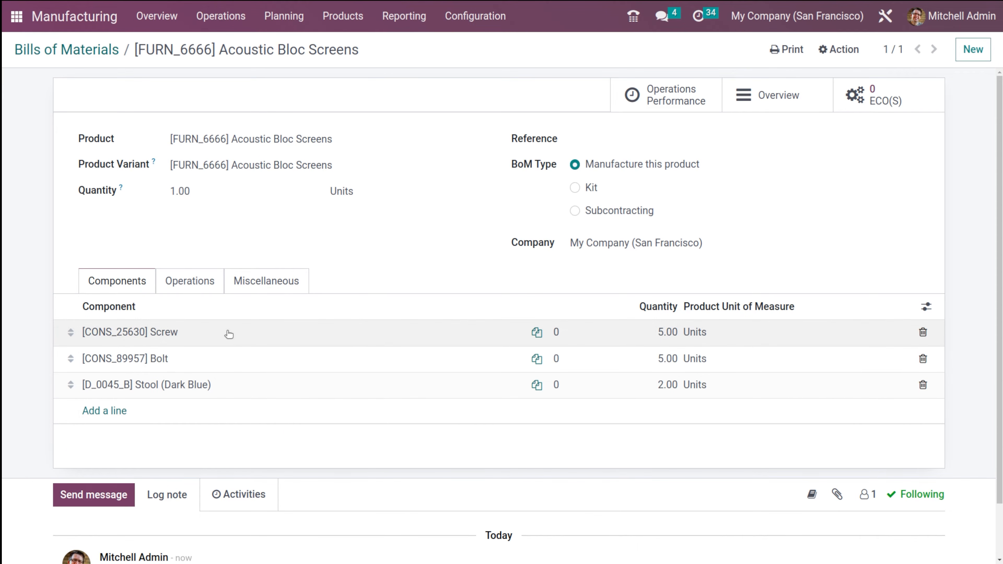
- Start a new manufacturing order for the product [FURN_6666] Acoustic Bloc Screens
{"action": "left_click", "coordinate": [222, 24]}
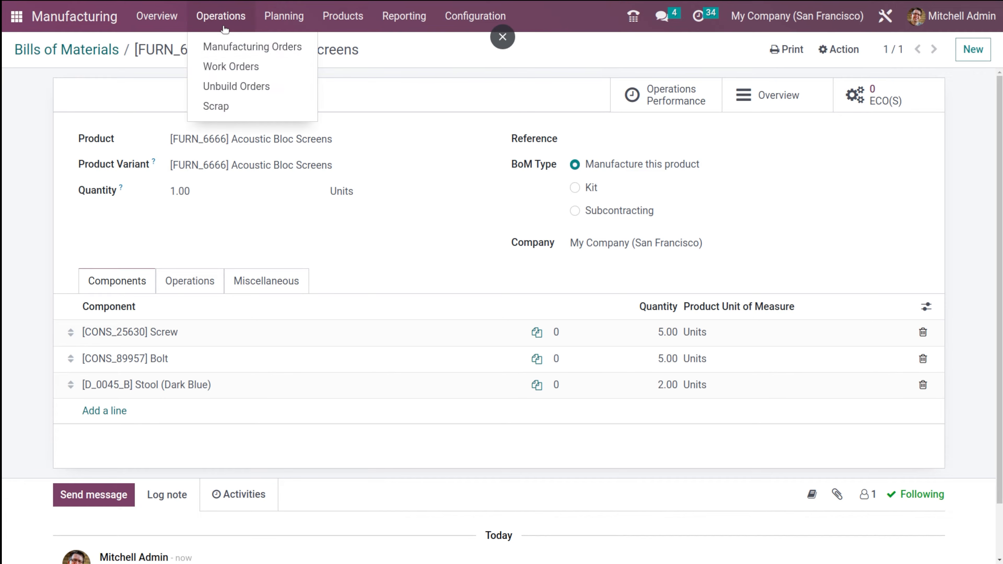
{"action": "left_click", "coordinate": [229, 46]}
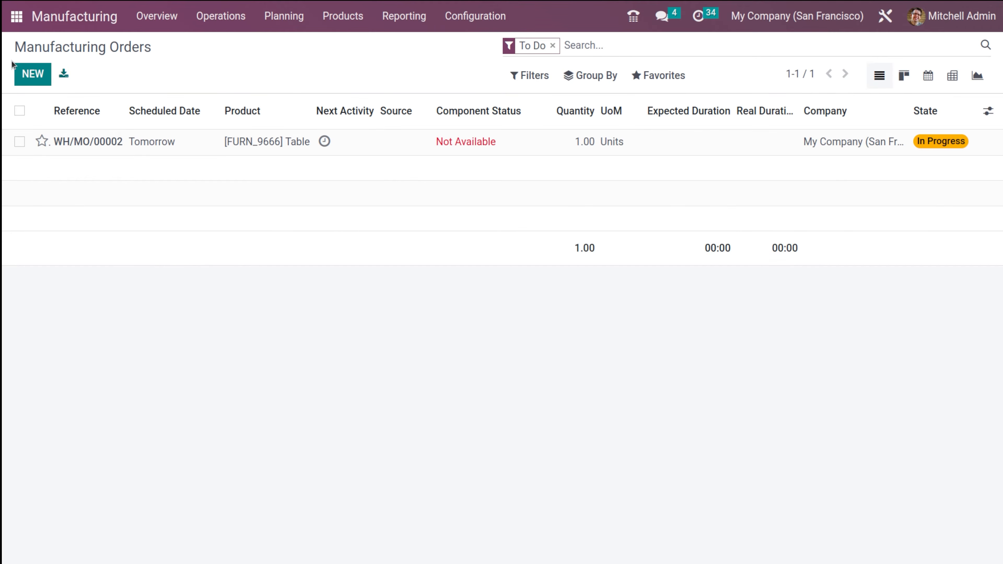
{"action": "left_click", "coordinate": [28, 79]}
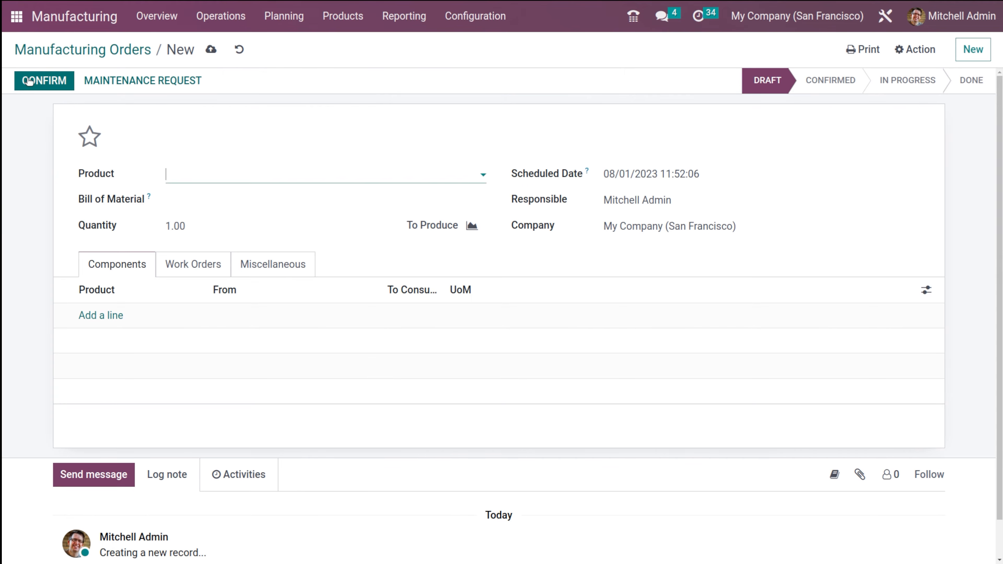
{"action": "left_click", "coordinate": [308, 172]}
{"action": "type", "text": "acc"}
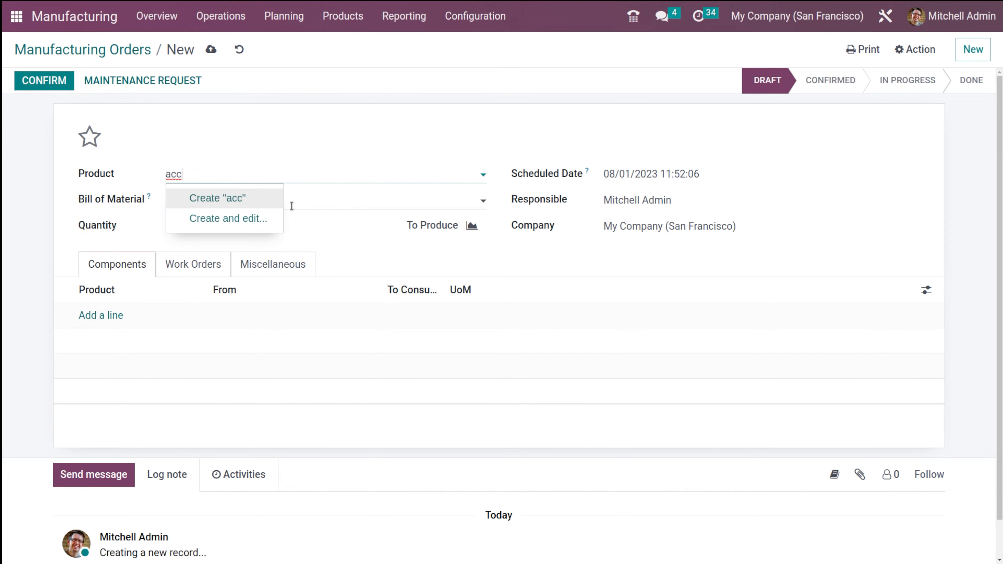
{"action": "key", "text": "BackSpace"}
{"action": "key", "text": "BackSpace"}
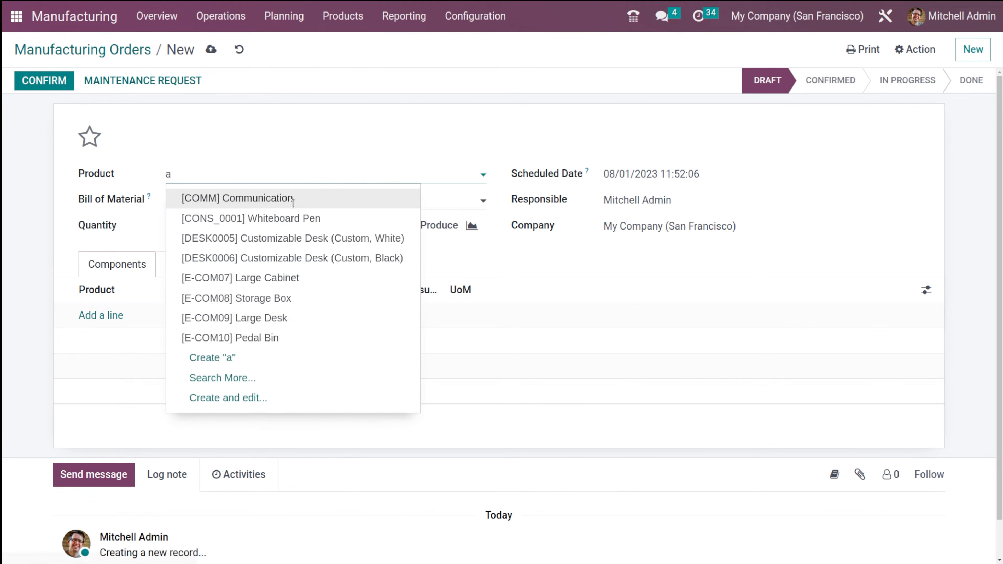
{"action": "left_click", "coordinate": [220, 384]}
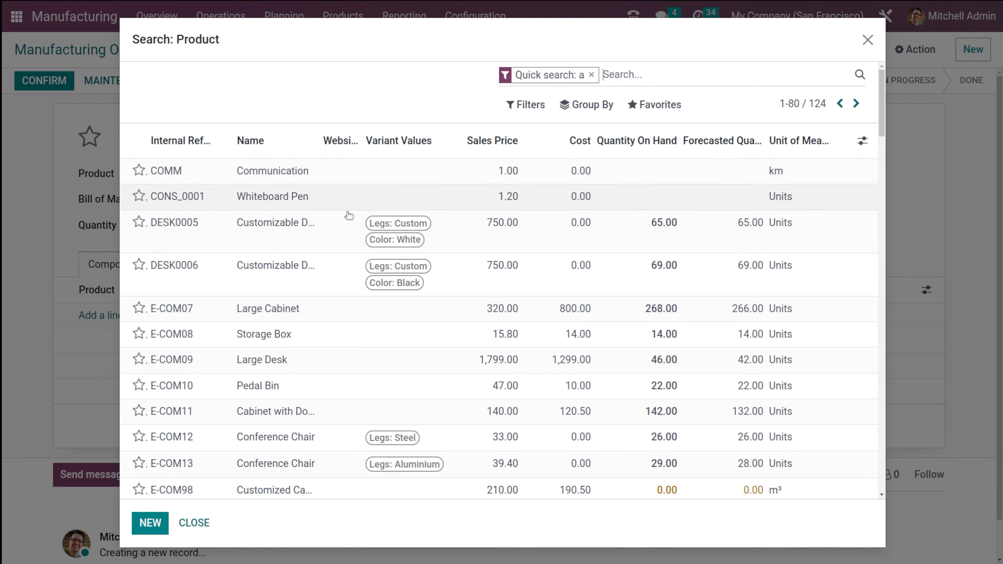
{"action": "scroll", "coordinate": [294, 367], "scroll_direction": "down", "scroll_amount": 5}
{"action": "scroll", "coordinate": [295, 368], "scroll_direction": "down", "scroll_amount": 12}
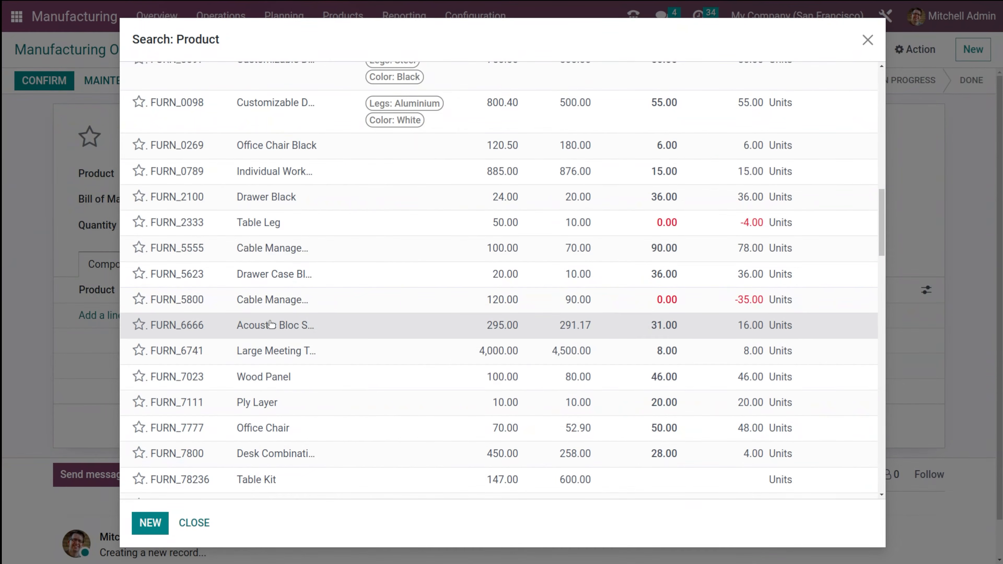
{"action": "left_click", "coordinate": [270, 324]}
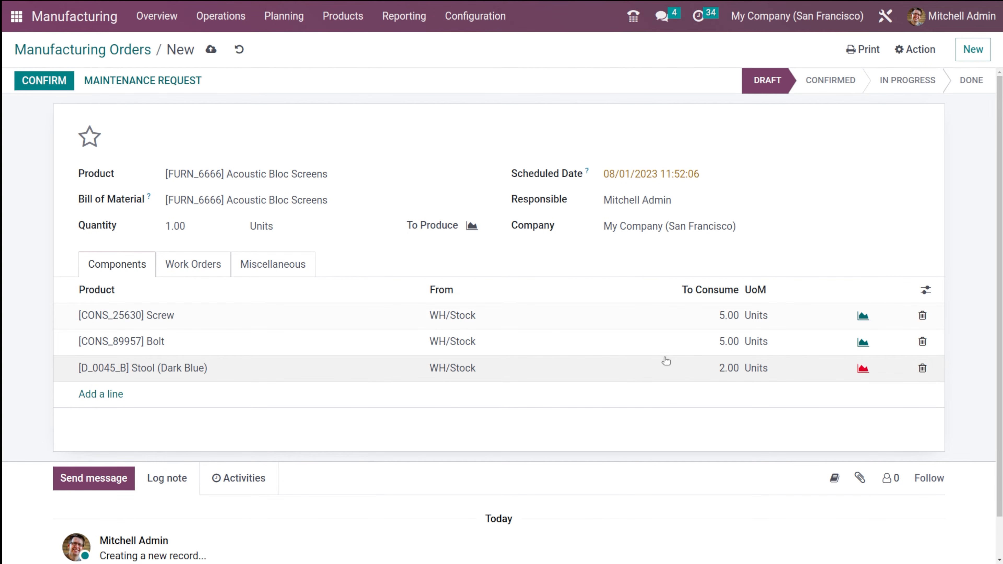
- Set the manufacturing order's quantity to 2 units and confirm the order
{"action": "left_click", "coordinate": [173, 226]}
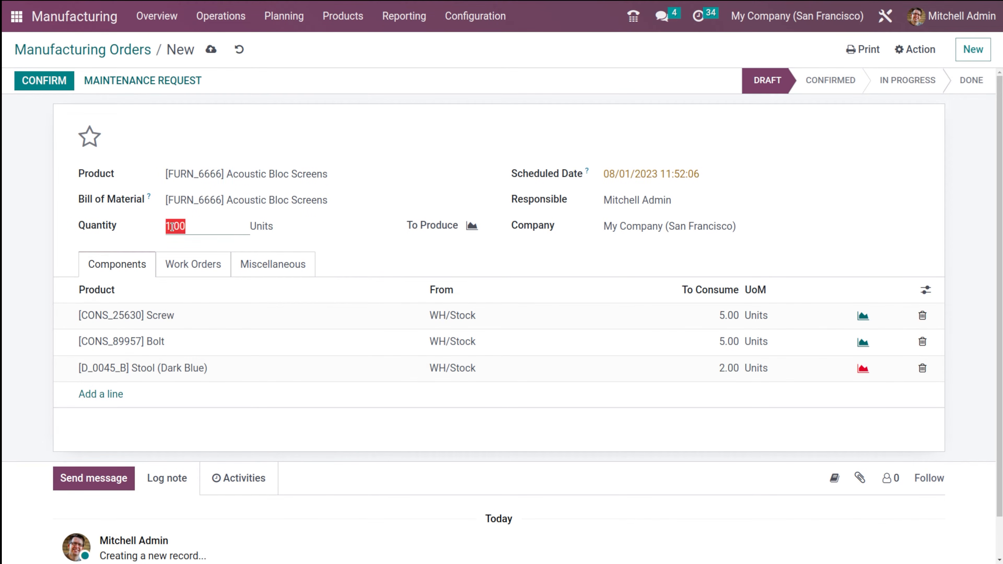
{"action": "type", "text": "2"}
{"action": "left_click", "coordinate": [378, 259]}
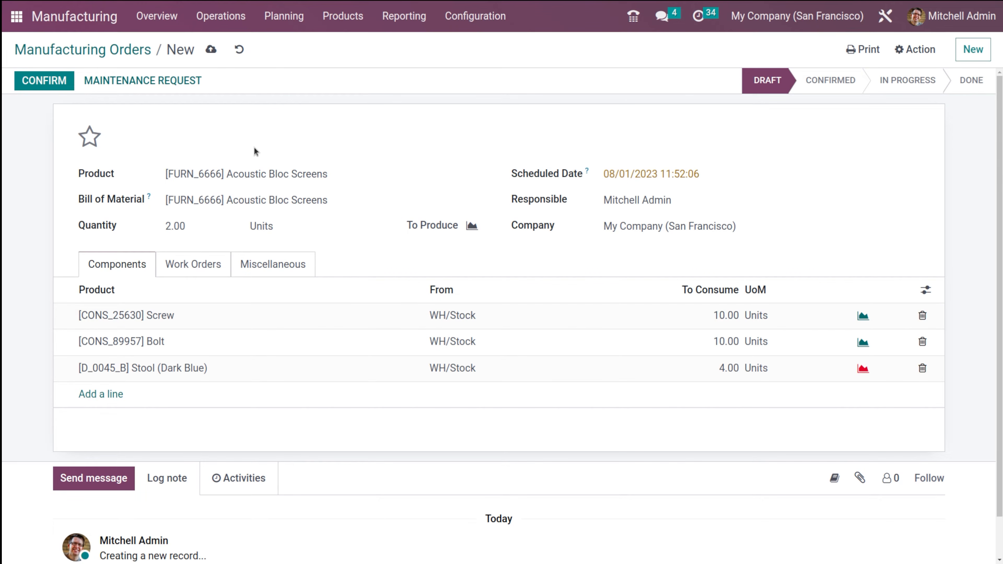
{"action": "left_click", "coordinate": [46, 82]}
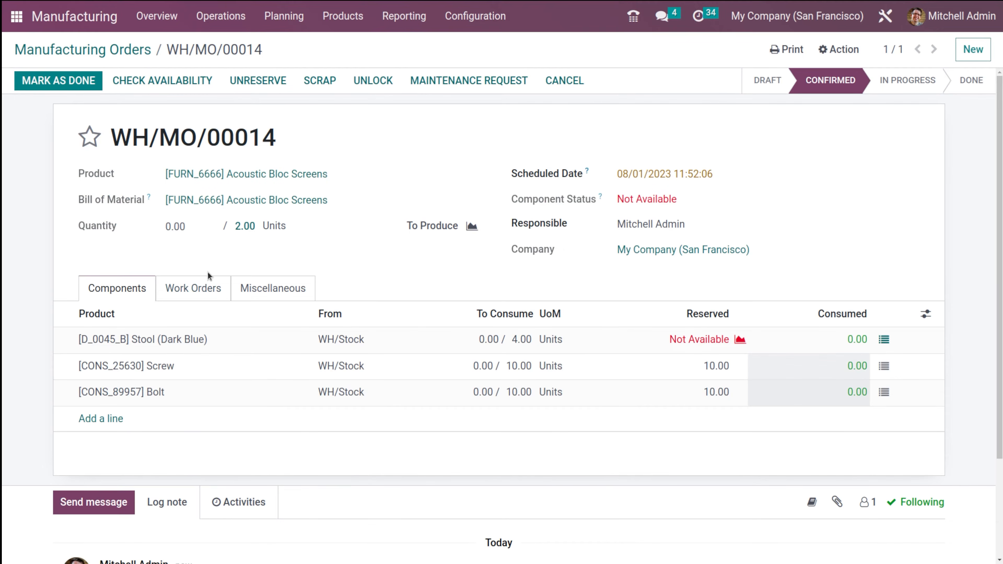
- Add a work order to the manufacturing order with the operation joining at work center Assembly Line 1
{"action": "left_click", "coordinate": [199, 288]}
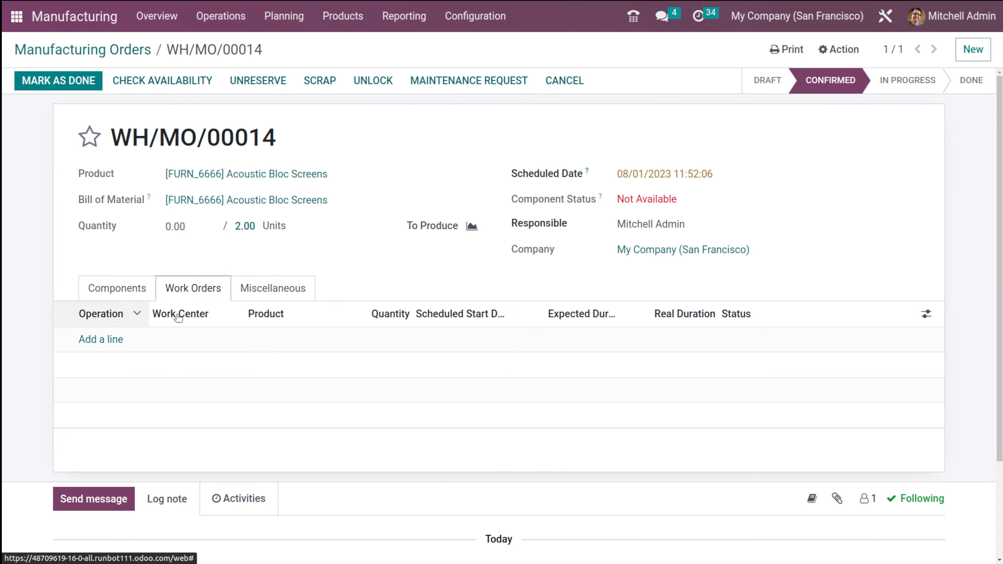
{"action": "left_click", "coordinate": [103, 347]}
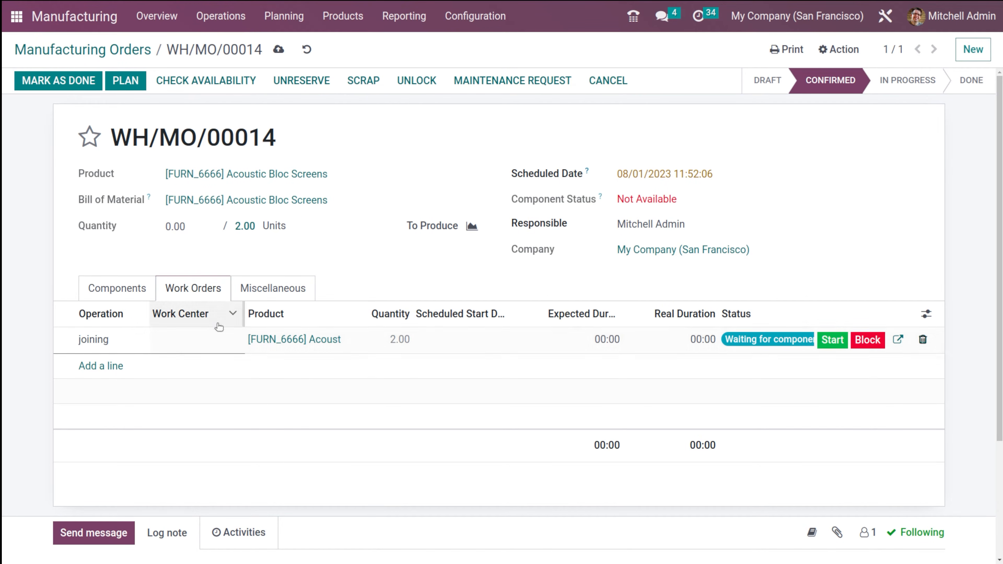
{"action": "type", "text": "joining"}
{"action": "left_click", "coordinate": [212, 340]}
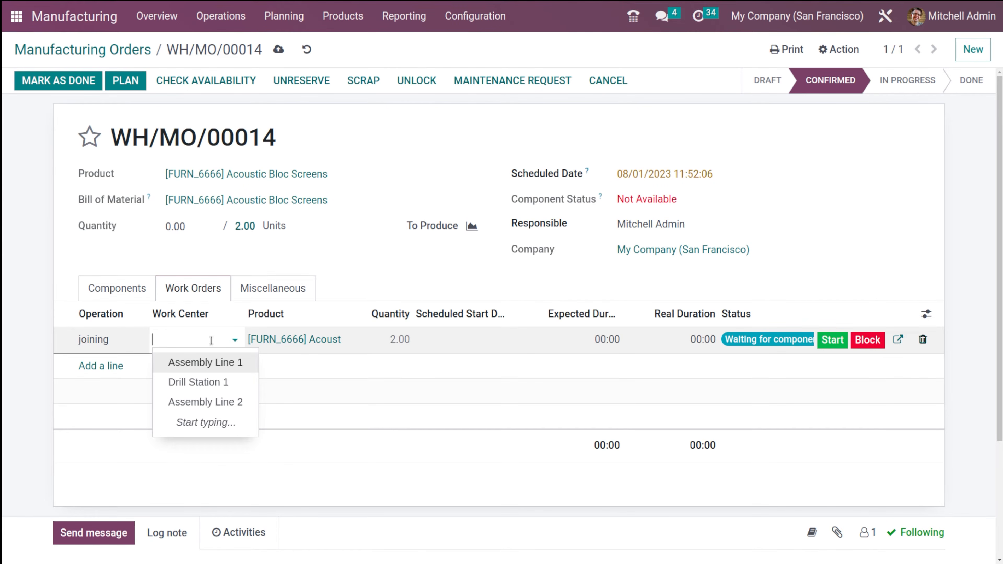
{"action": "left_click", "coordinate": [210, 367]}
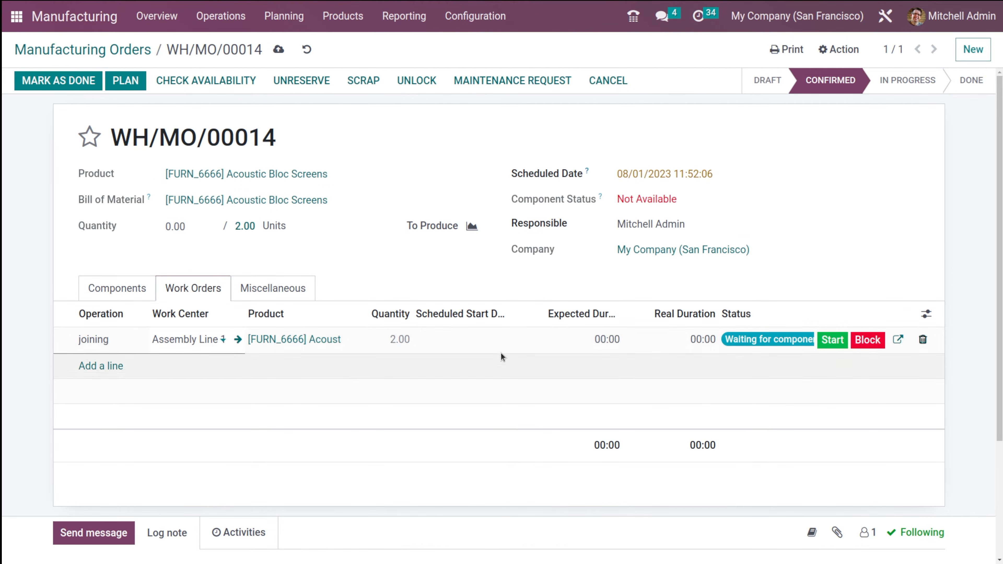
- Set the joining work order's expected duration to 24:00
{"action": "double_click", "coordinate": [613, 340]}
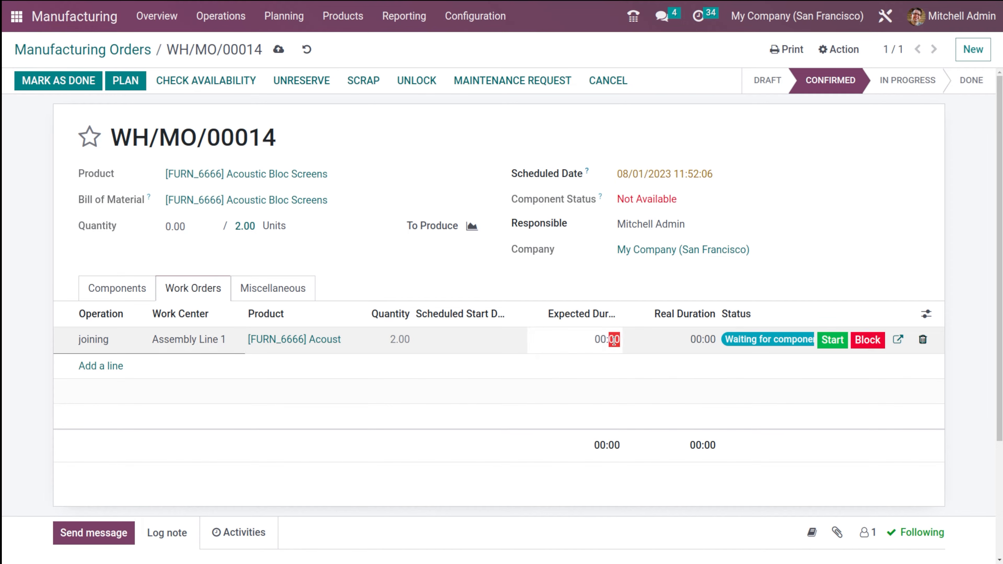
{"action": "triple_click", "coordinate": [613, 340]}
{"action": "type", "text": "24:00"}
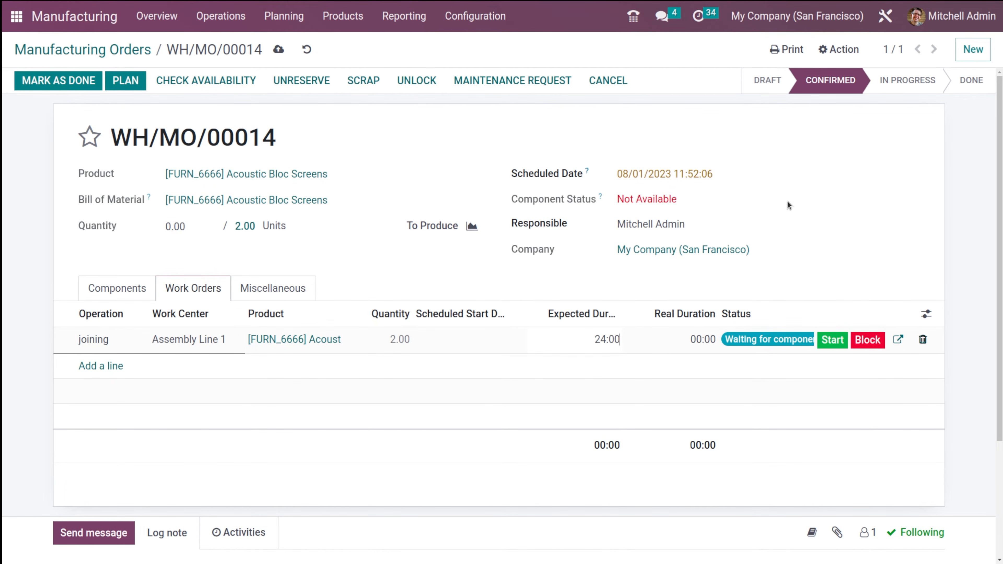
{"action": "left_click", "coordinate": [758, 286]}
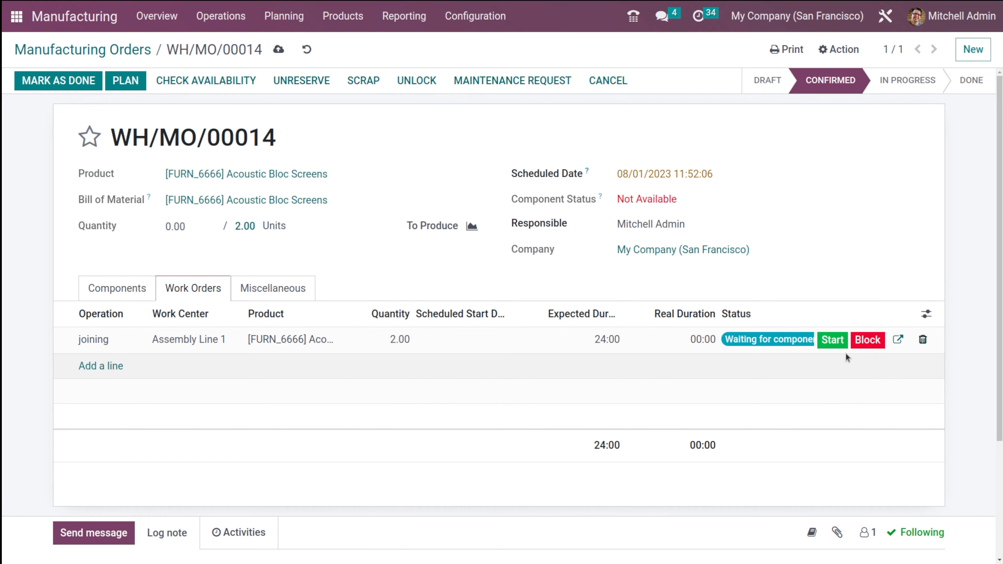
{"action": "left_click", "coordinate": [704, 340]}
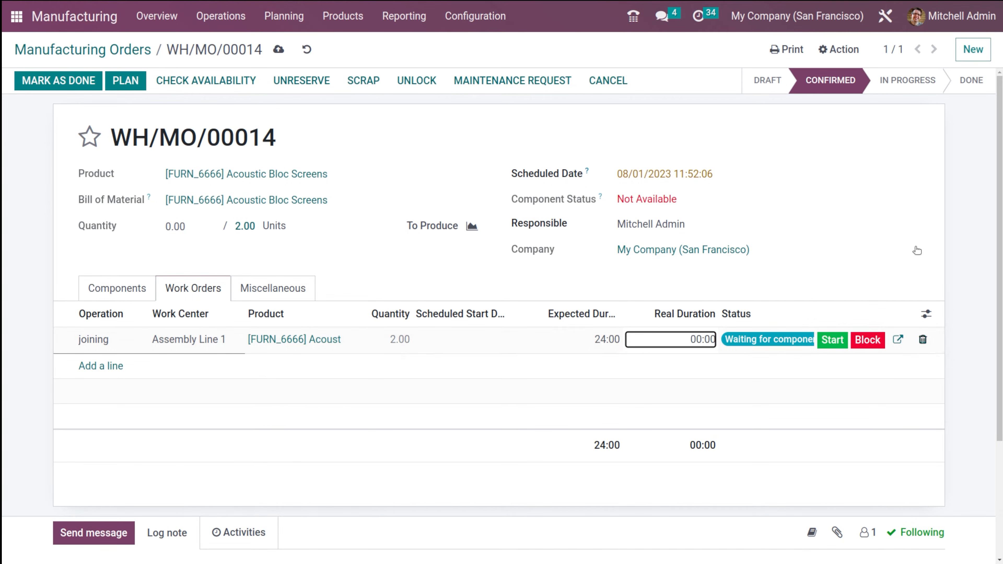
{"action": "left_click", "coordinate": [910, 253]}
{"action": "left_click", "coordinate": [910, 253]}
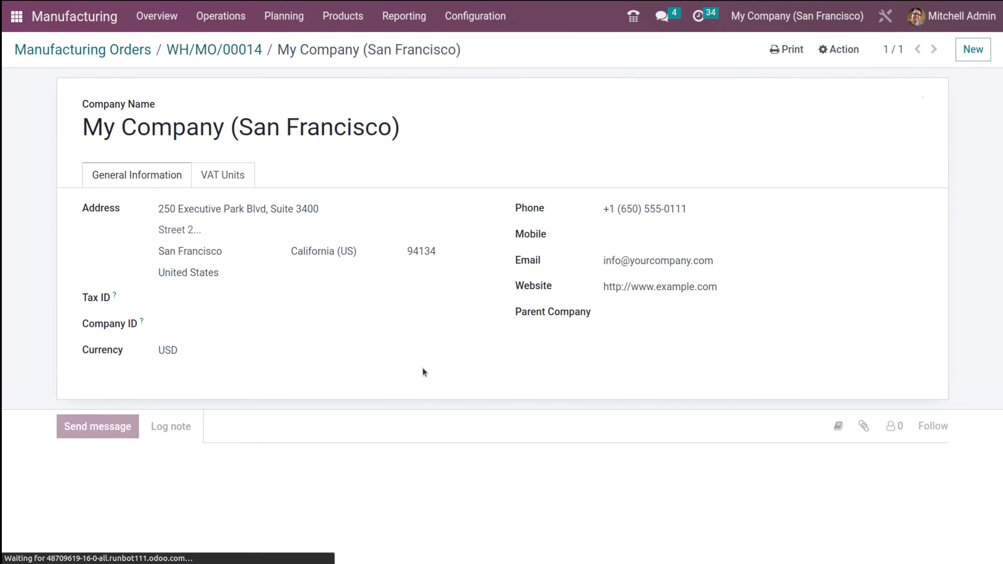
{"action": "left_click", "coordinate": [234, 53]}
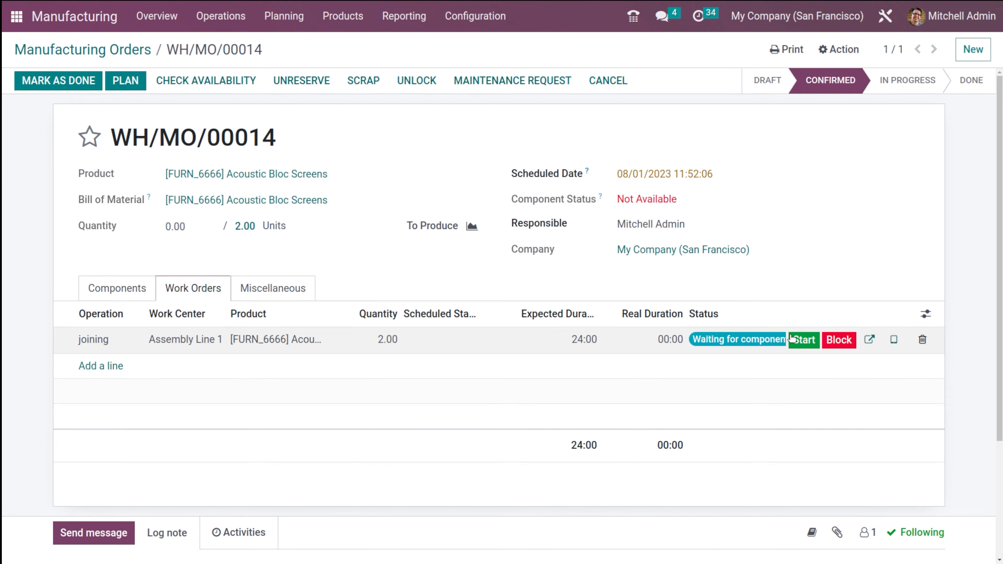
- Start the joining work order's timer, pause it, and resume it
{"action": "left_click", "coordinate": [804, 340]}
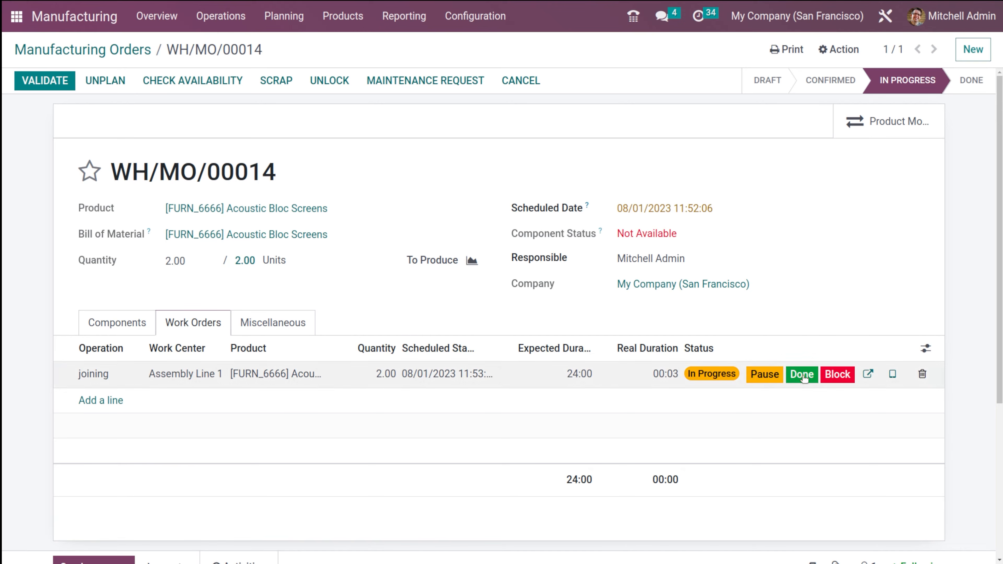
{"action": "left_click", "coordinate": [764, 375]}
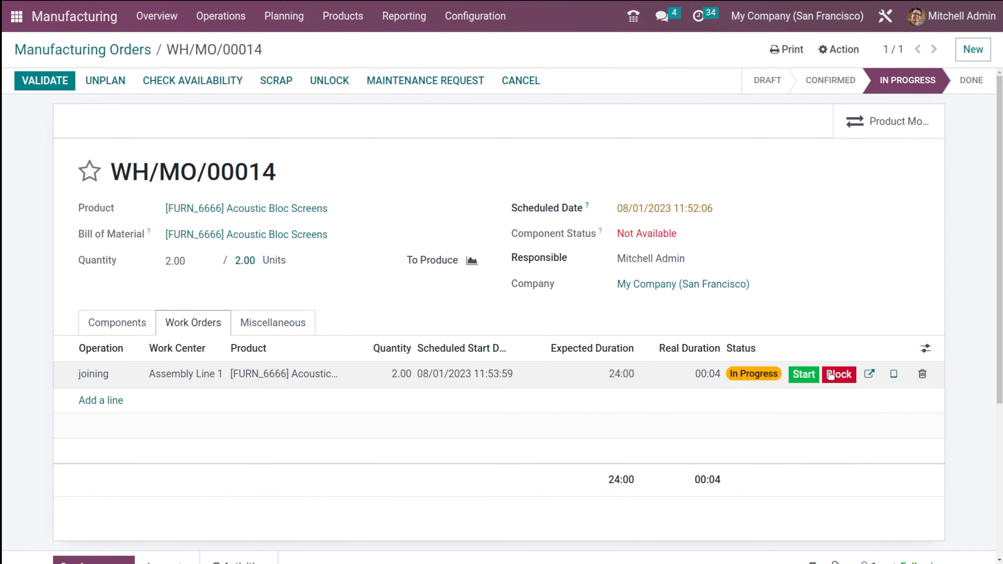
{"action": "left_click", "coordinate": [812, 374]}
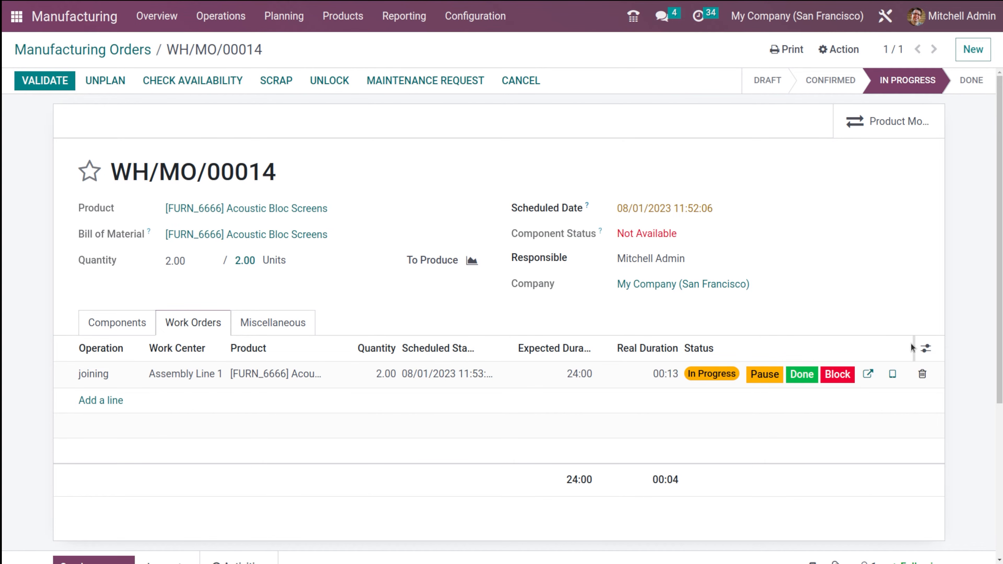
- Check the order's miscellaneous details and validate the manufacturing order, accepting the differing component consumption
{"action": "left_click", "coordinate": [304, 324]}
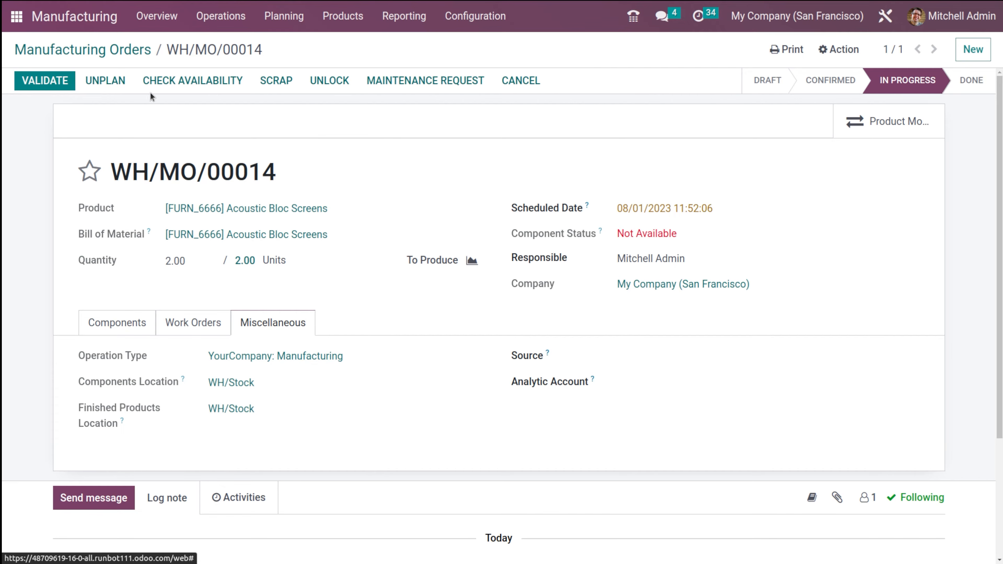
{"action": "left_click", "coordinate": [46, 82]}
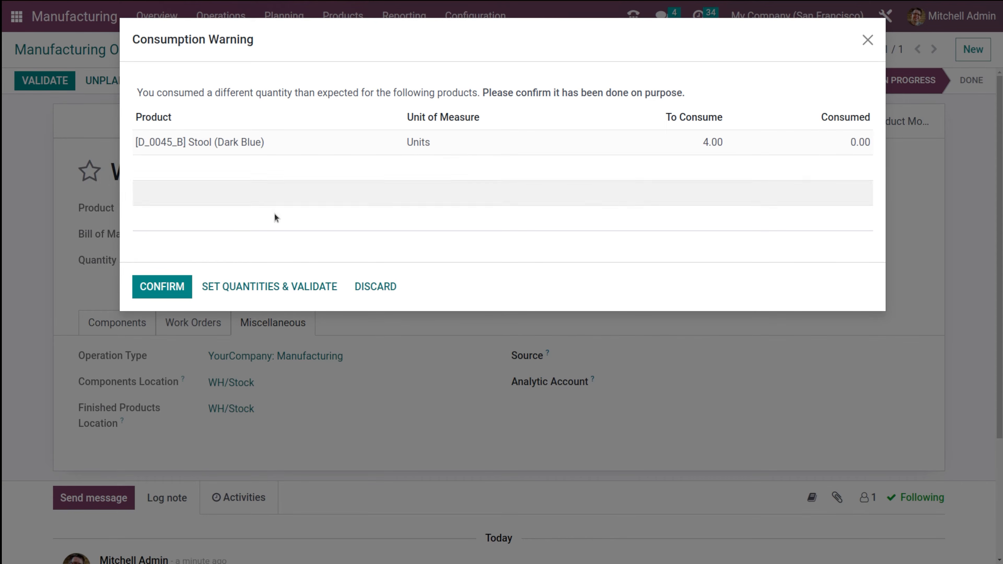
{"action": "left_click", "coordinate": [163, 287]}
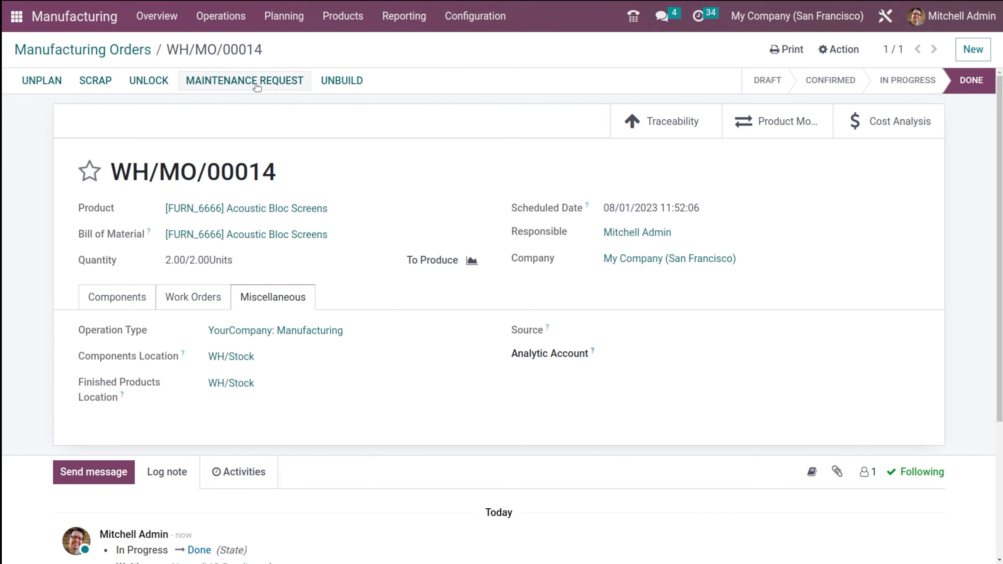
- Unbuild 1 unit of [FURN_6666] Acoustic Bloc Screens from the completed manufacturing order
{"action": "left_click", "coordinate": [341, 87]}
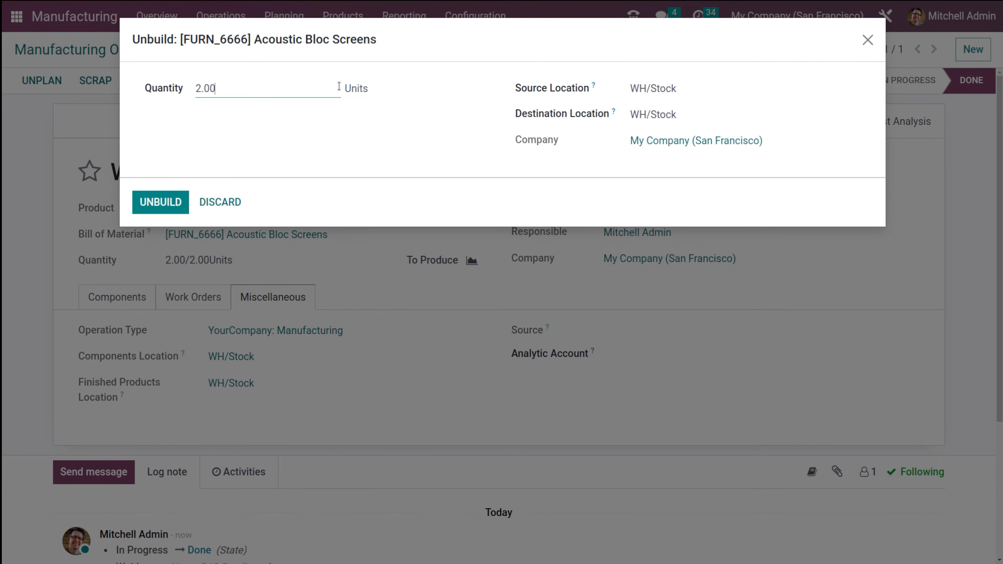
{"action": "double_click", "coordinate": [199, 86]}
{"action": "type", "text": "1"}
{"action": "left_click", "coordinate": [161, 204]}
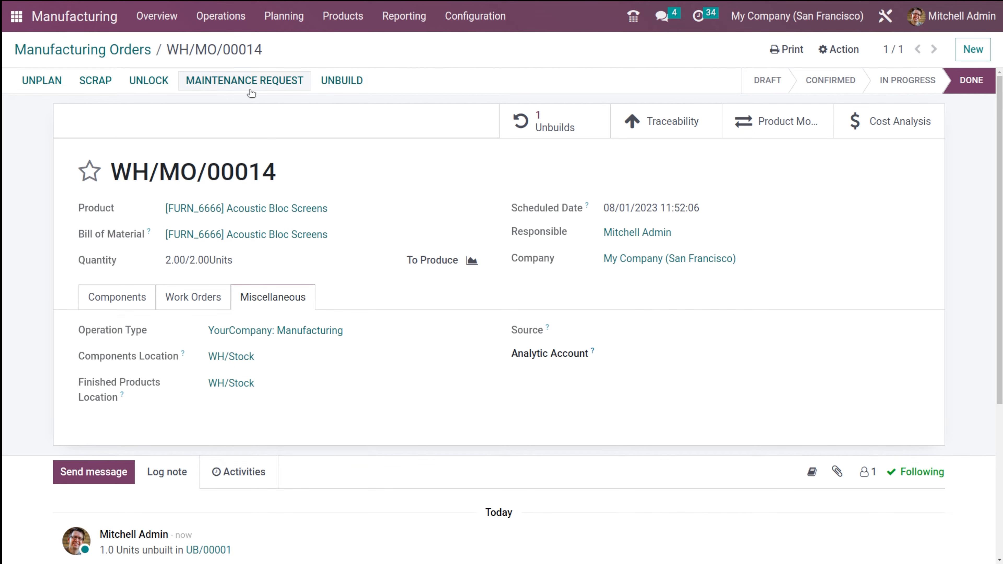
- Look at a blank maintenance request for the manufacturing order, return without filling it in, and review the order's work orders
{"action": "left_click", "coordinate": [242, 82]}
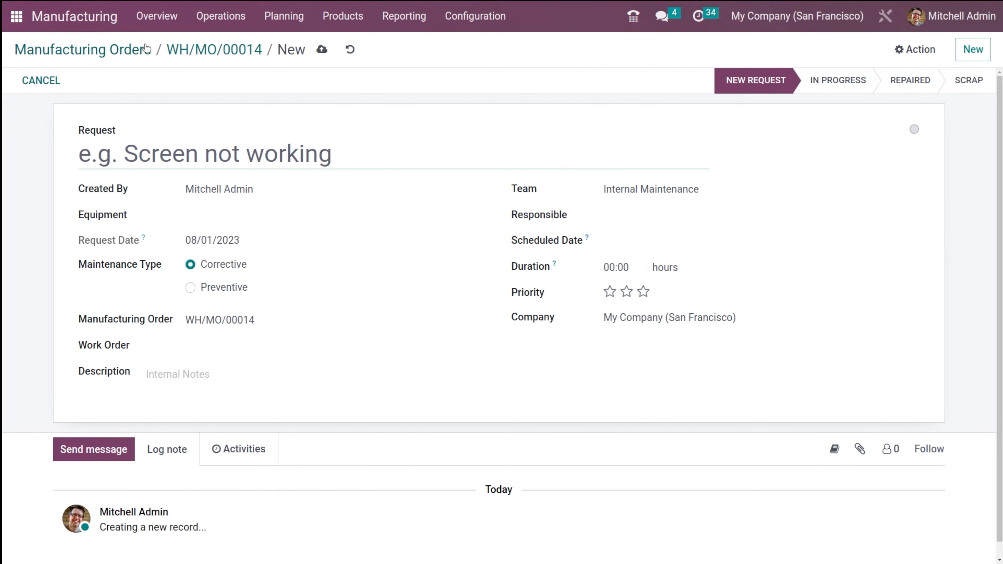
{"action": "left_click", "coordinate": [204, 53]}
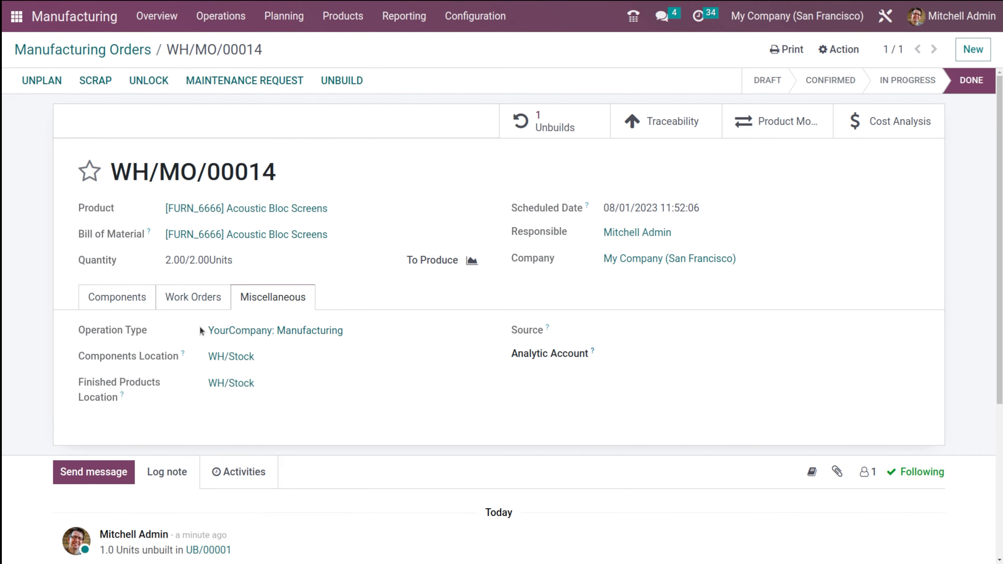
{"action": "left_click", "coordinate": [191, 292]}
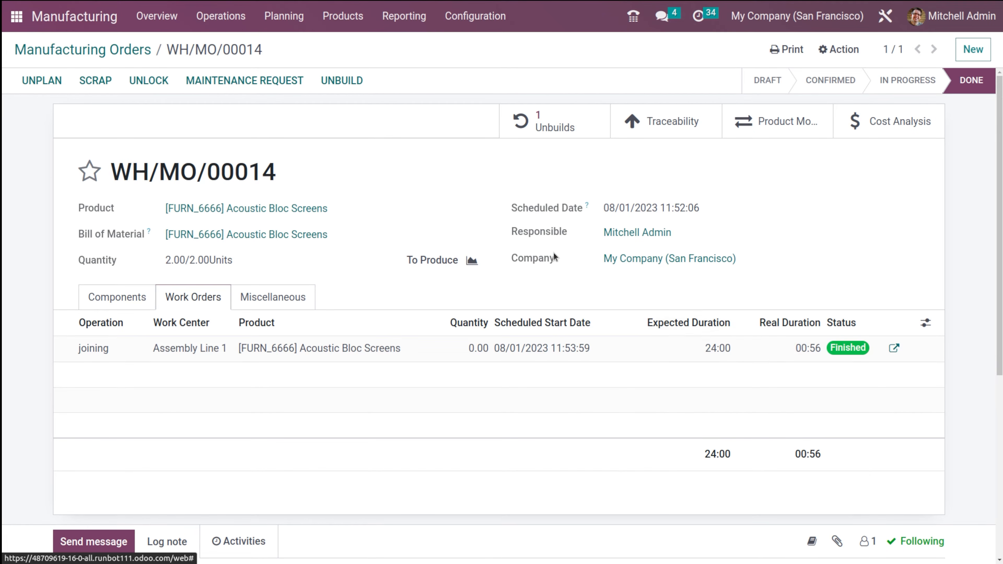
- Leave the manufacturing order and list all work orders without the default status filter
{"action": "left_click", "coordinate": [114, 48]}
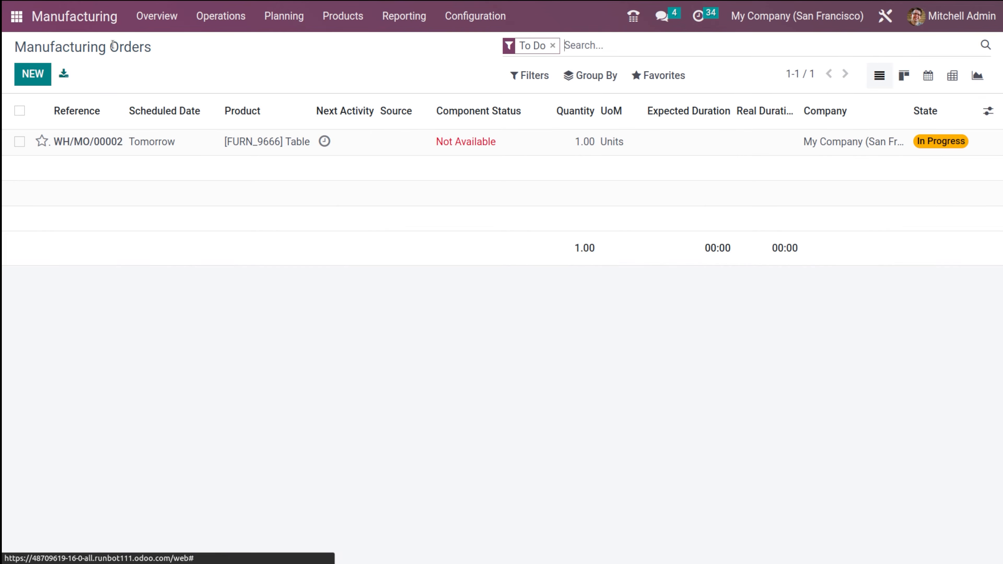
{"action": "left_click", "coordinate": [226, 22]}
{"action": "left_click", "coordinate": [228, 67]}
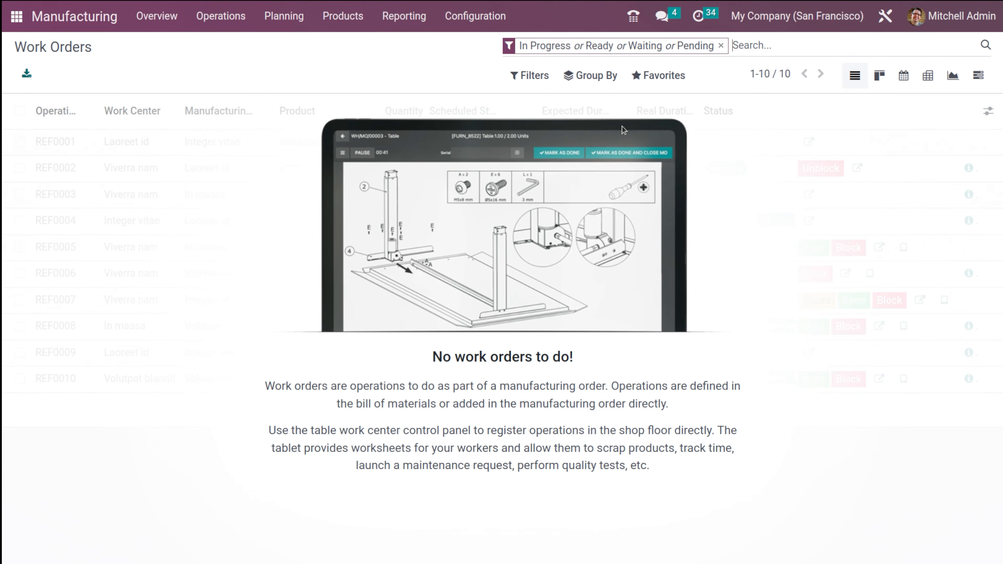
{"action": "left_click", "coordinate": [720, 45]}
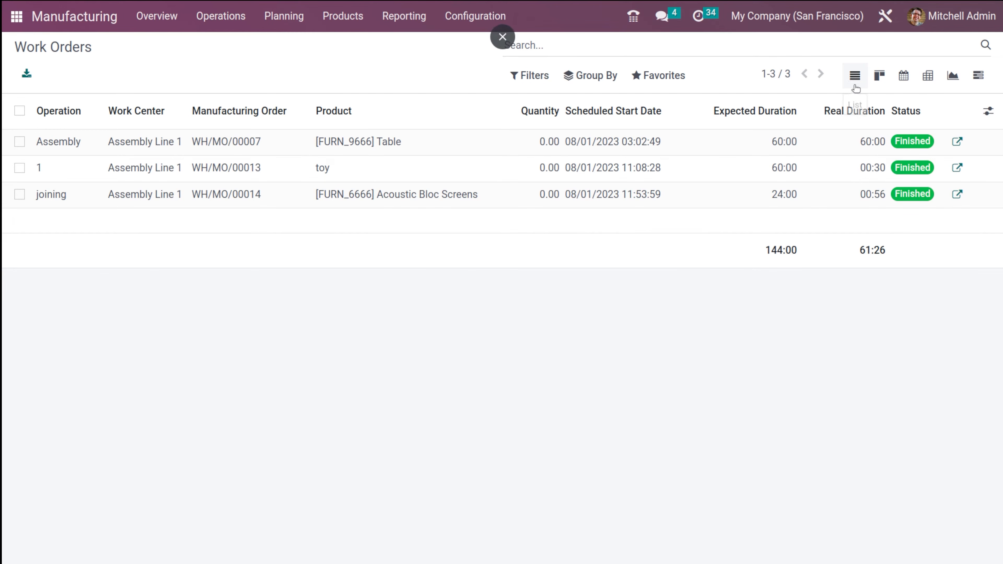
- Examine the work orders in the kanban, calendar, pivot, graph and Gantt views
{"action": "left_click", "coordinate": [874, 78]}
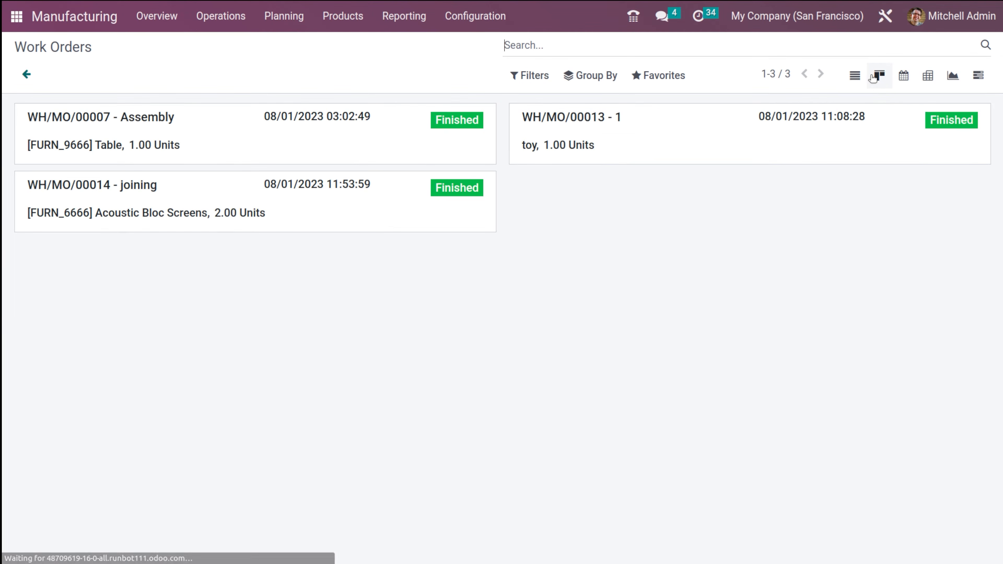
{"action": "left_click", "coordinate": [905, 78]}
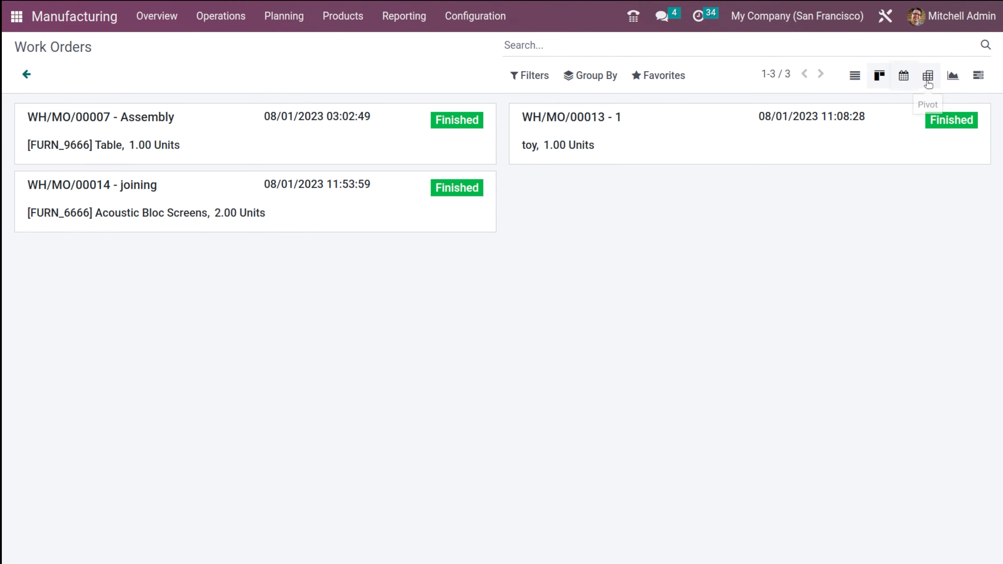
{"action": "left_click", "coordinate": [903, 78]}
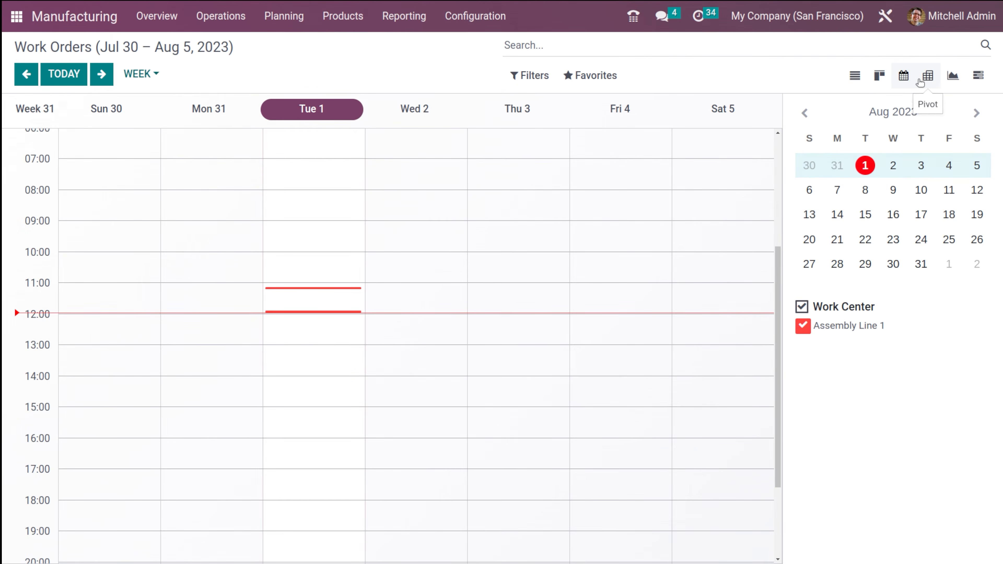
{"action": "left_click", "coordinate": [921, 82]}
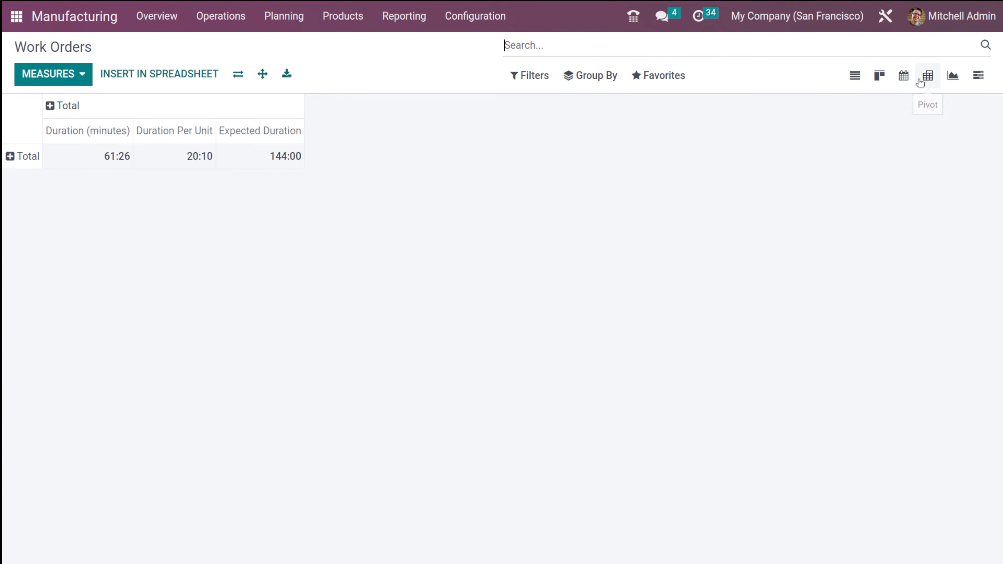
{"action": "left_click", "coordinate": [958, 79]}
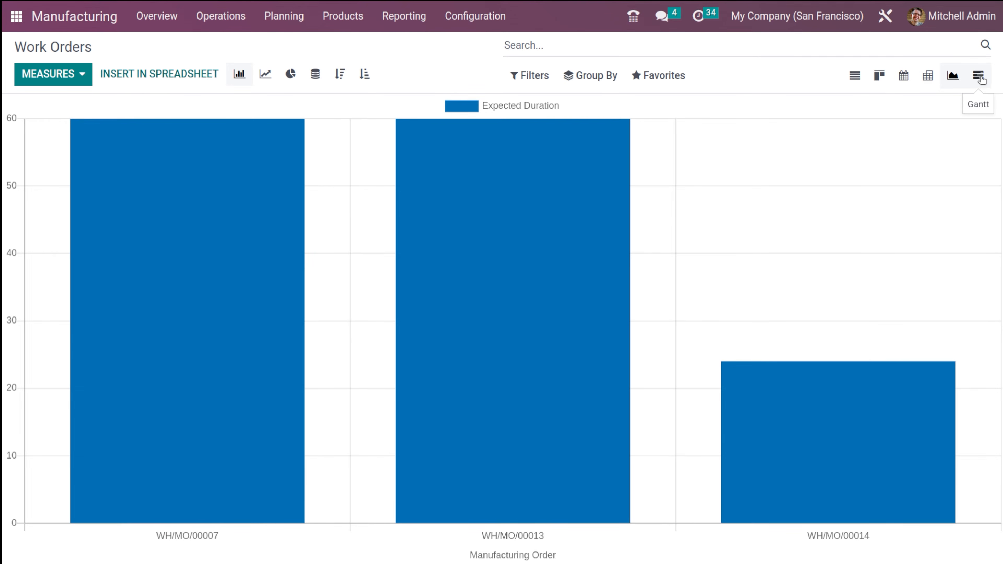
{"action": "left_click", "coordinate": [980, 79]}
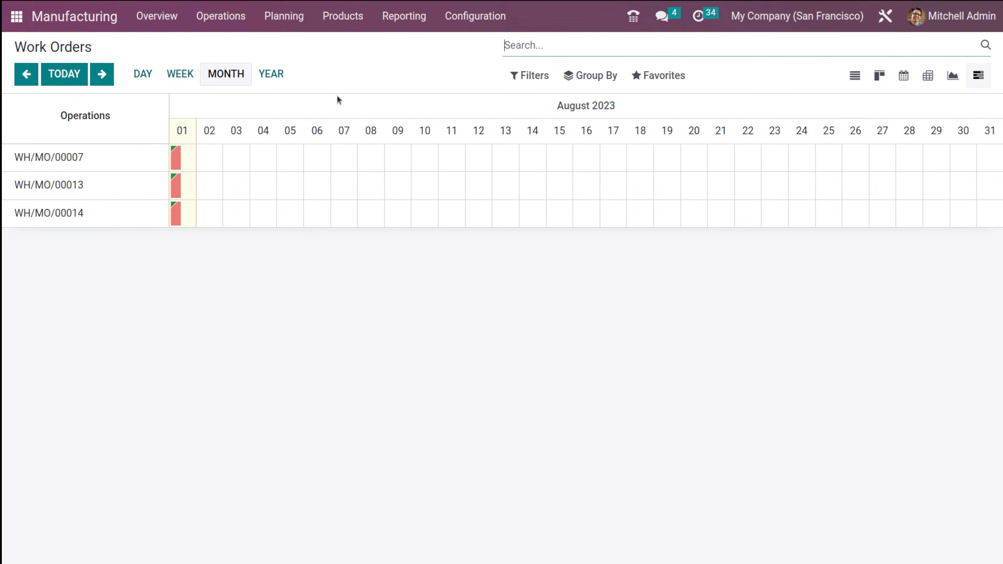
- Draft a new unbuild order for the product [DESK0005] Customizable Desk (Custom, White) and discard it
{"action": "left_click", "coordinate": [220, 17]}
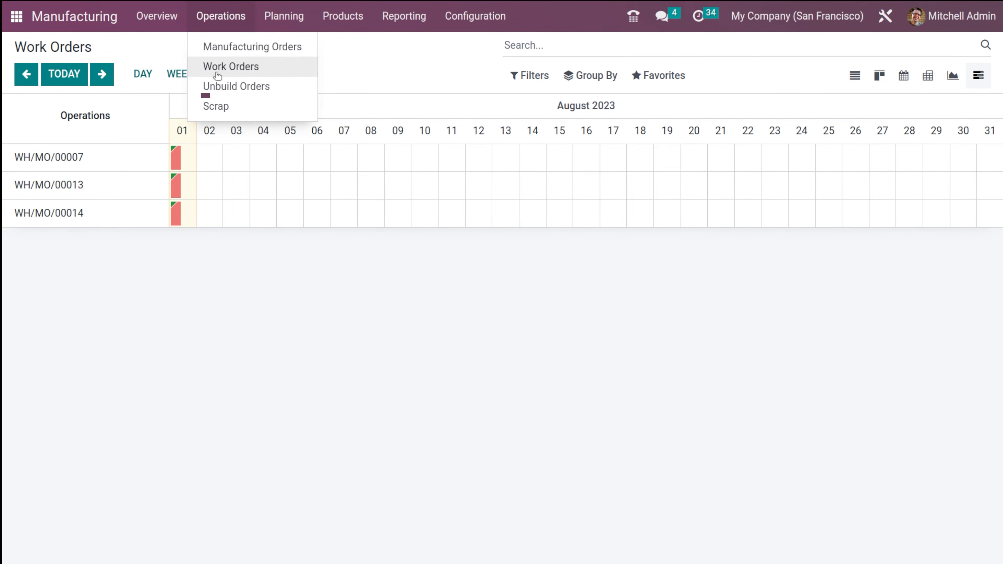
{"action": "left_click", "coordinate": [221, 86]}
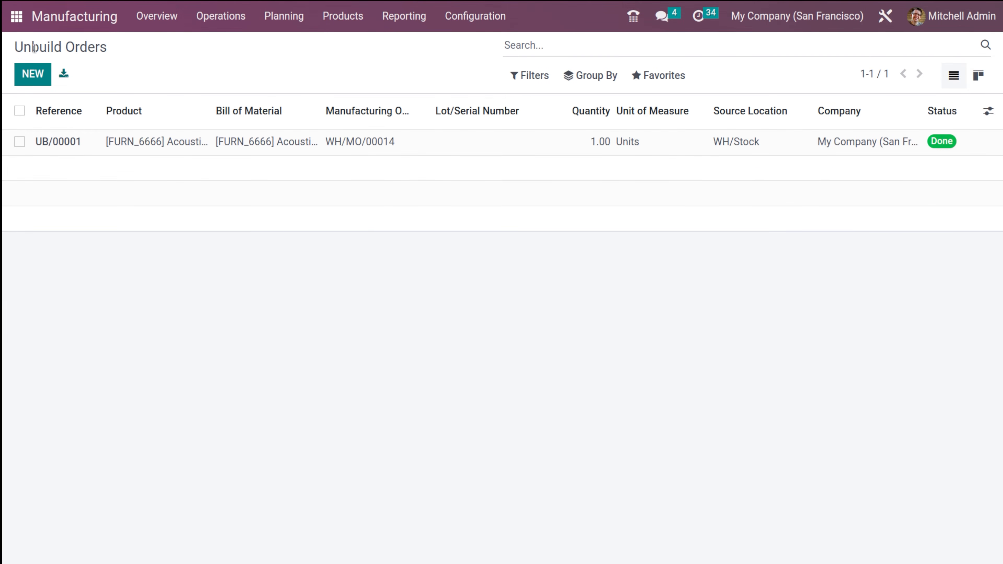
{"action": "left_click", "coordinate": [36, 81]}
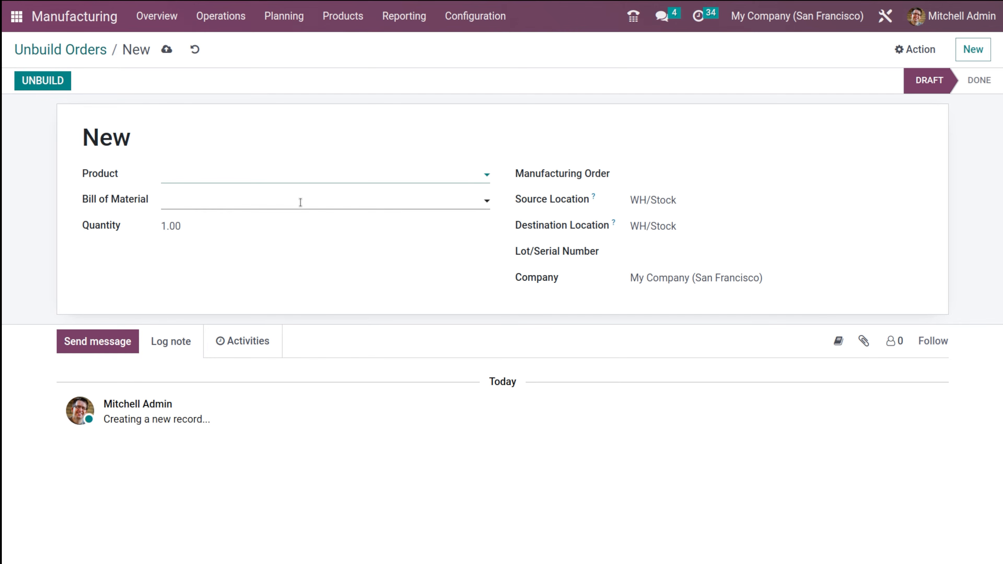
{"action": "left_click", "coordinate": [304, 179]}
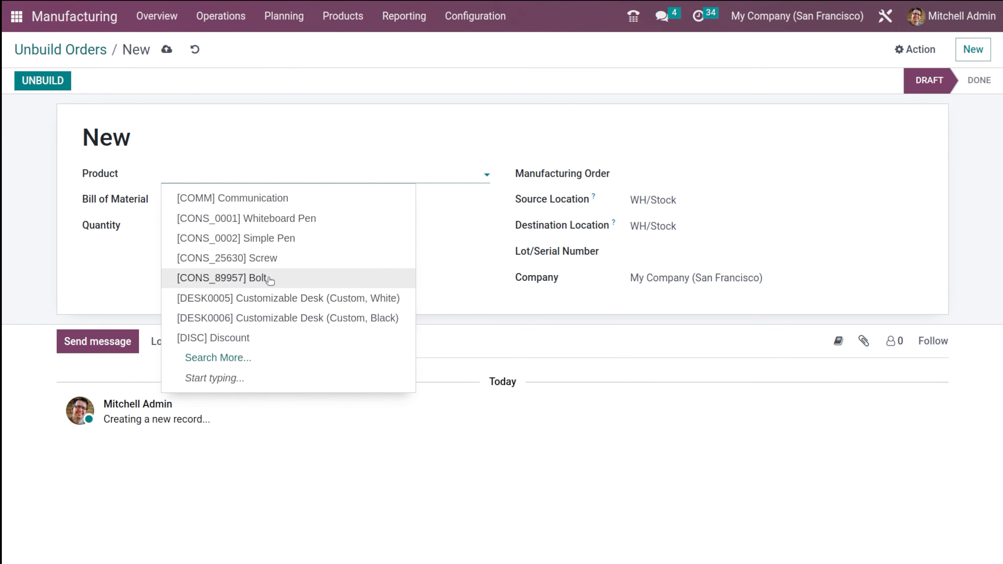
{"action": "left_click", "coordinate": [281, 309]}
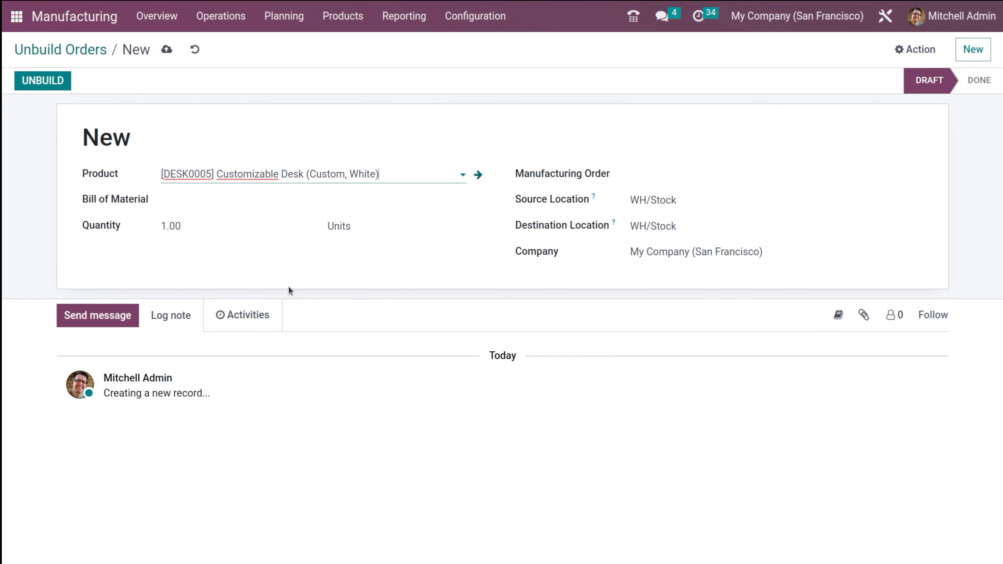
{"action": "left_click", "coordinate": [194, 49]}
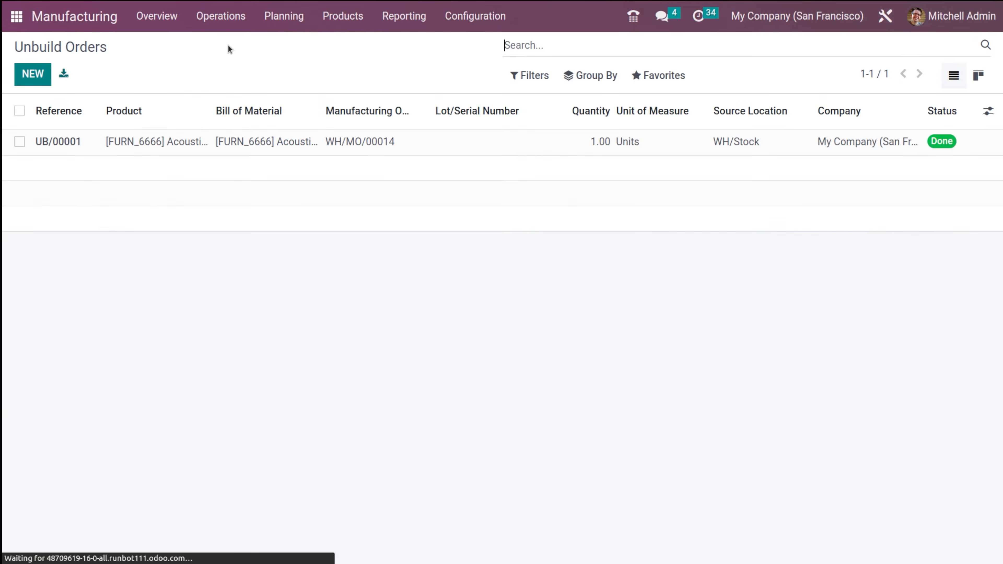
- Create a scrap order for [DESK0005] Customizable Desk (Custom, White) in package PACK0000001, try to validate it and decline the scrapping
{"action": "left_click", "coordinate": [218, 15]}
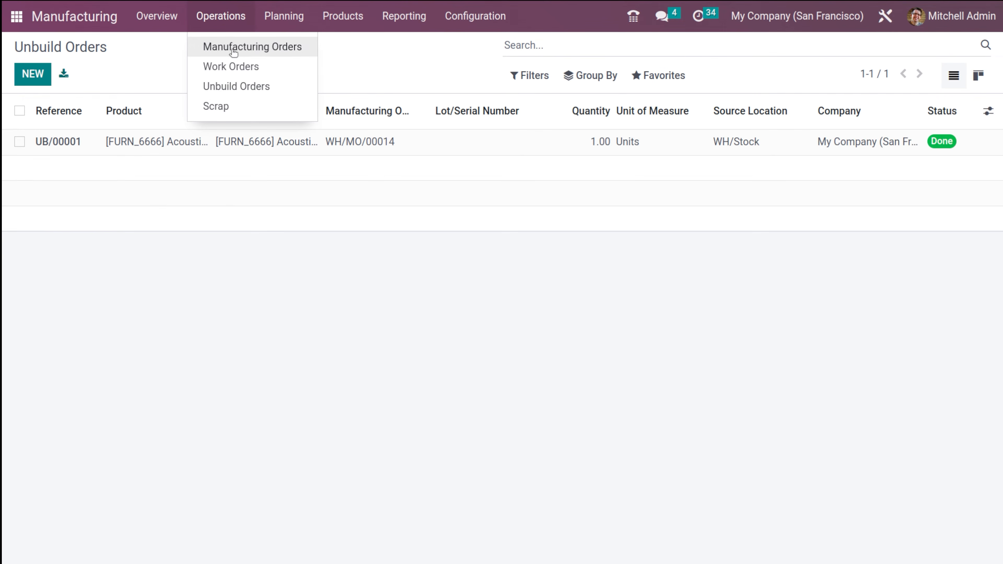
{"action": "left_click", "coordinate": [235, 112]}
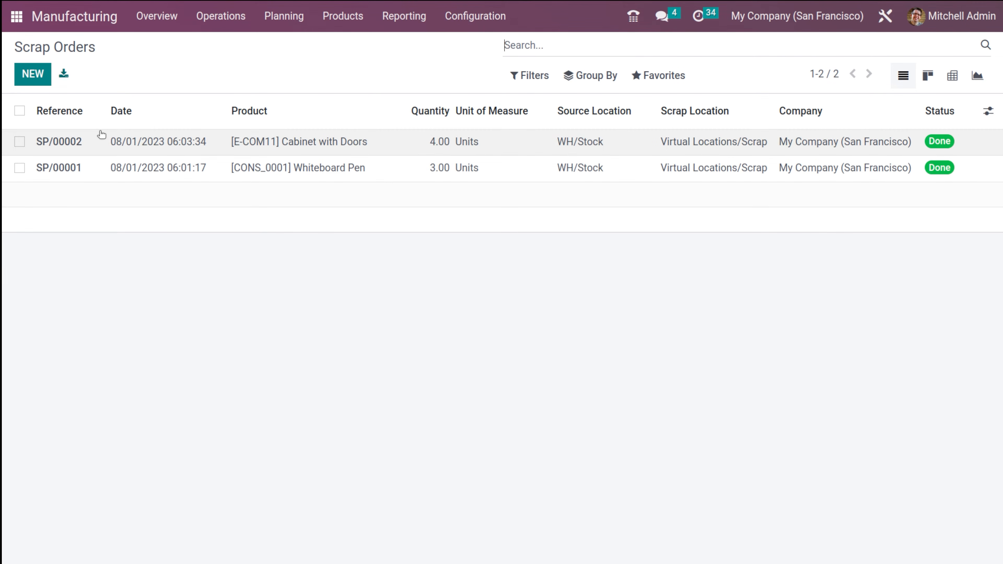
{"action": "left_click", "coordinate": [20, 80]}
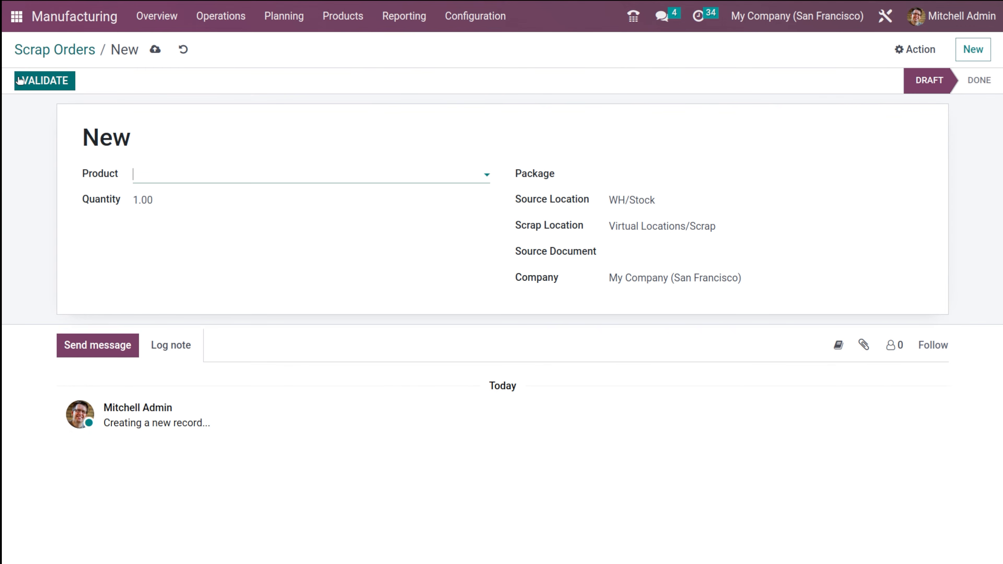
{"action": "left_click", "coordinate": [180, 175]}
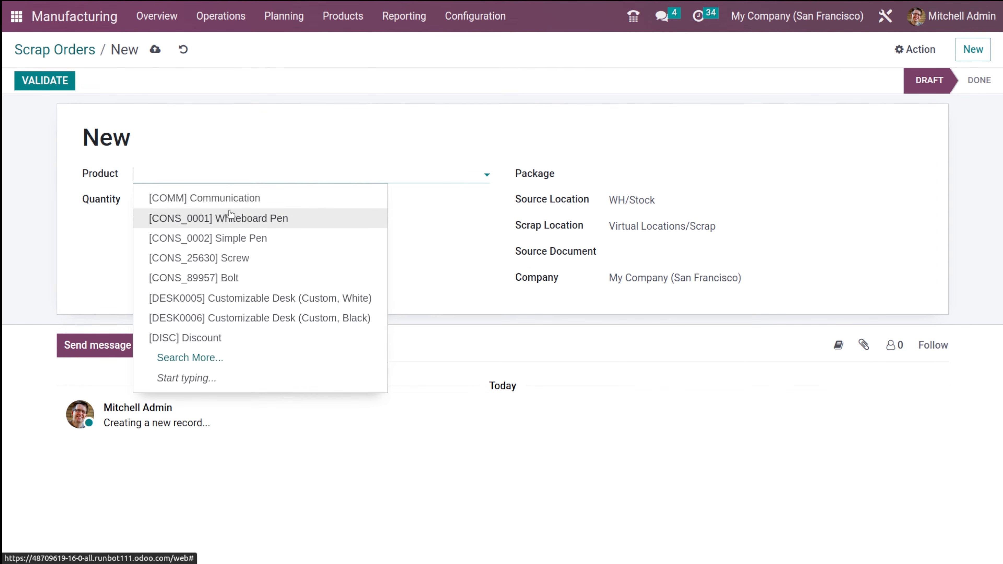
{"action": "left_click", "coordinate": [233, 298]}
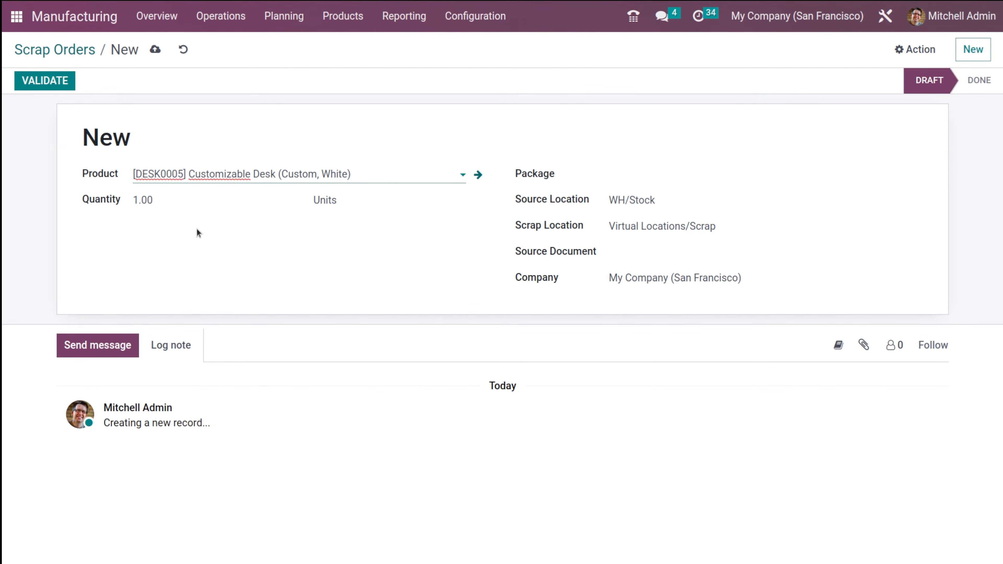
{"action": "left_click", "coordinate": [633, 173]}
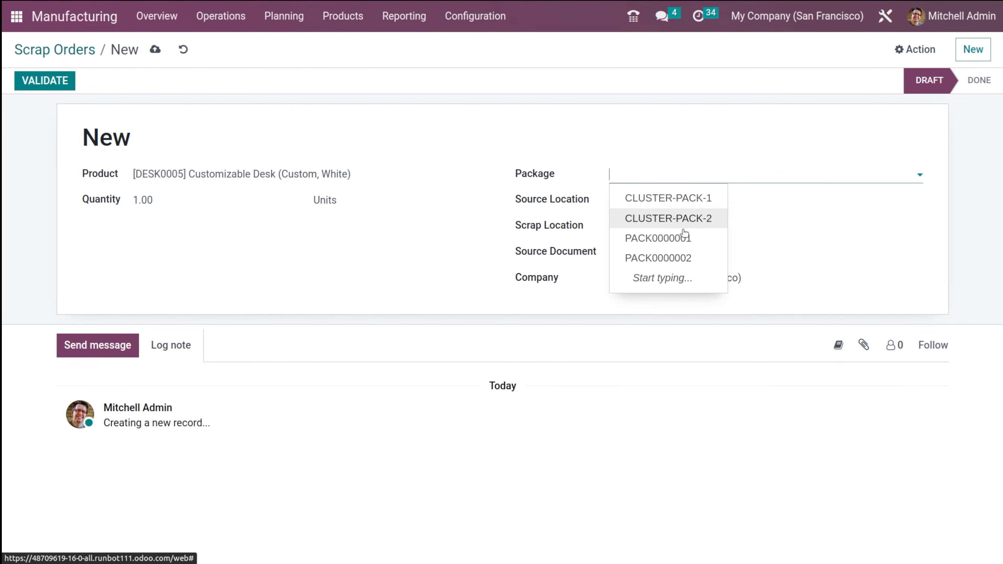
{"action": "left_click", "coordinate": [687, 238]}
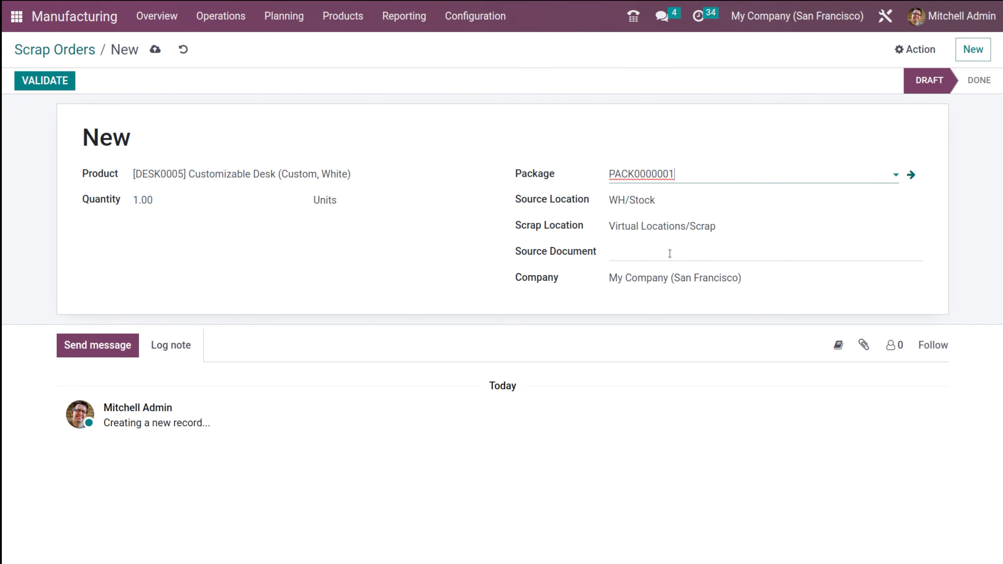
{"action": "left_click", "coordinate": [53, 79]}
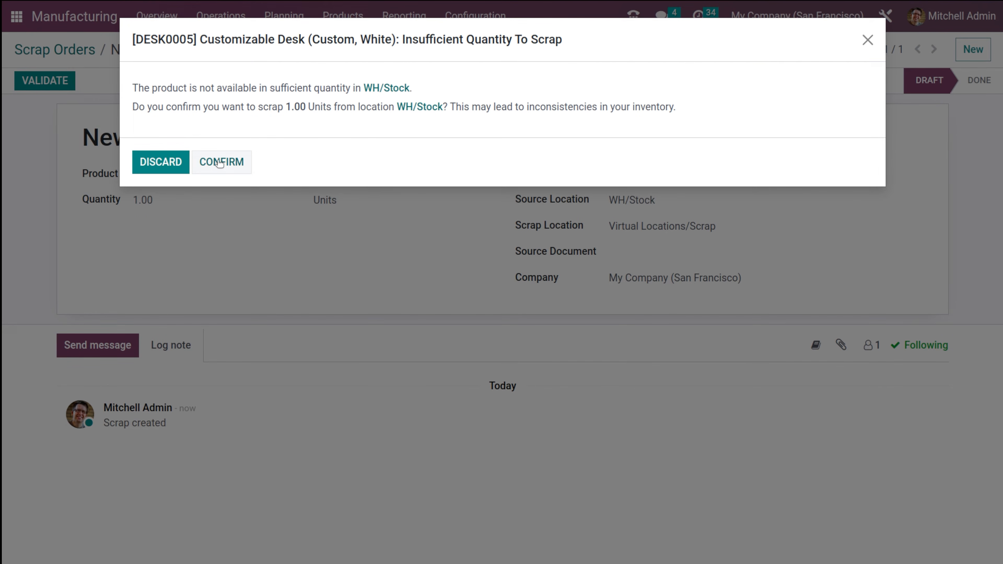
{"action": "left_click", "coordinate": [177, 165]}
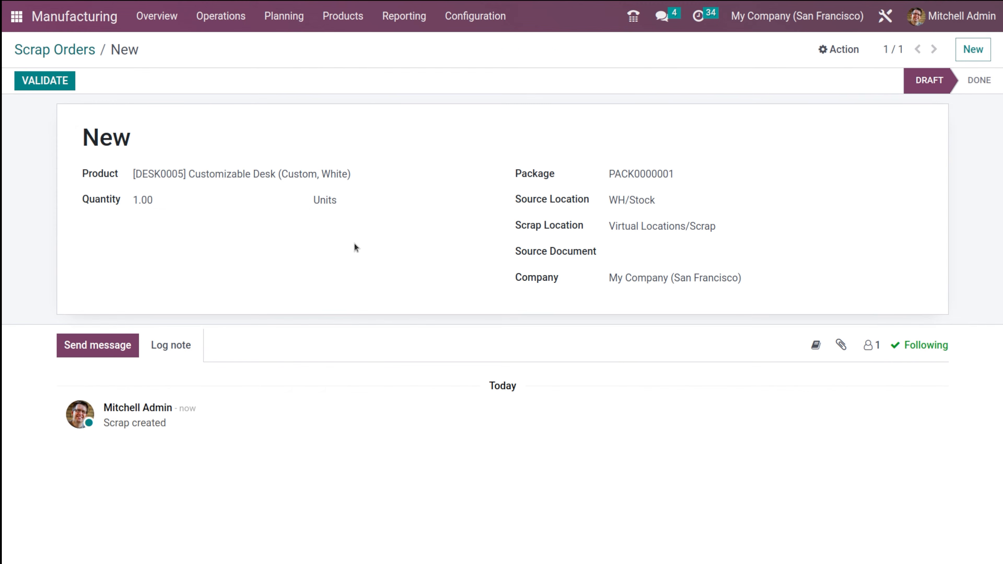
- Change the scrap order's product to [FURN_6666] Acoustic Bloc Screens, validate it despite the insufficient stock, and return to the scrap orders
{"action": "double_click", "coordinate": [265, 174]}
{"action": "left_click", "coordinate": [265, 174]}
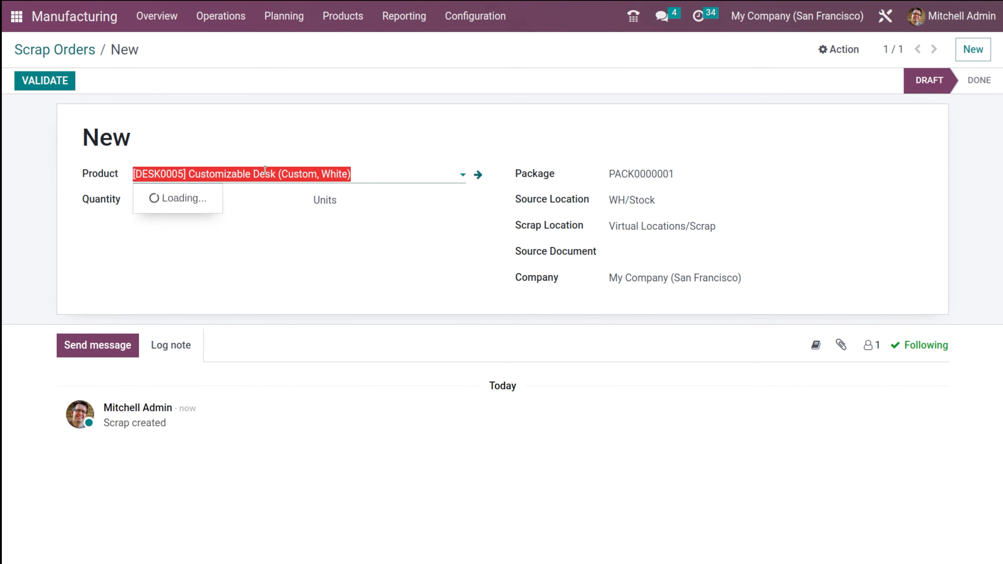
{"action": "type", "text": "ac"}
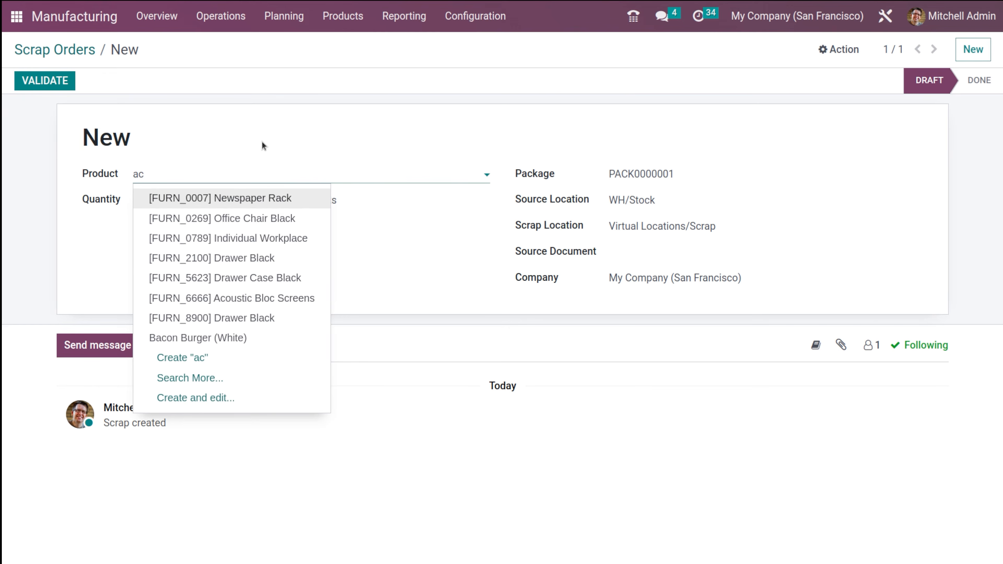
{"action": "left_click", "coordinate": [257, 301]}
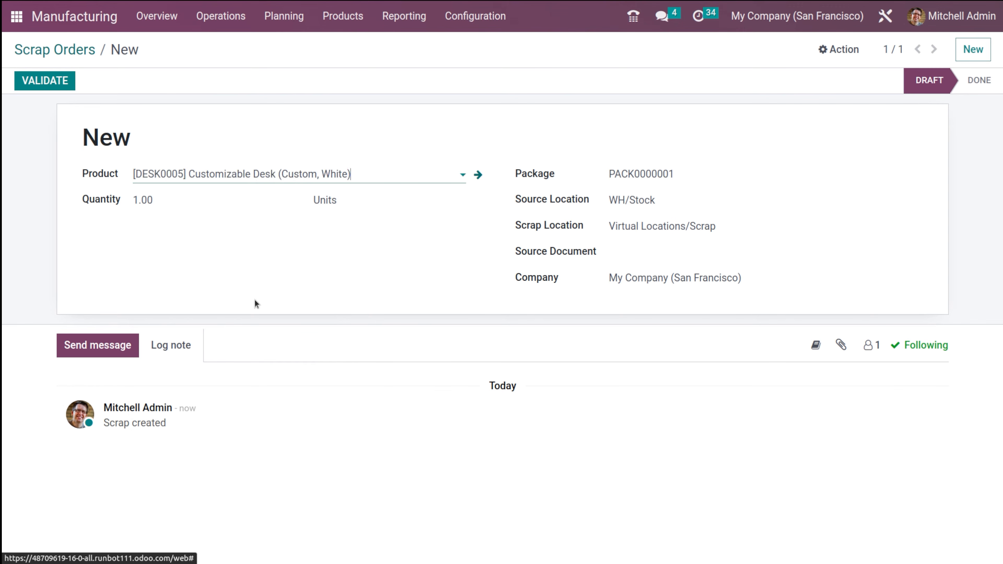
{"action": "left_click", "coordinate": [43, 77]}
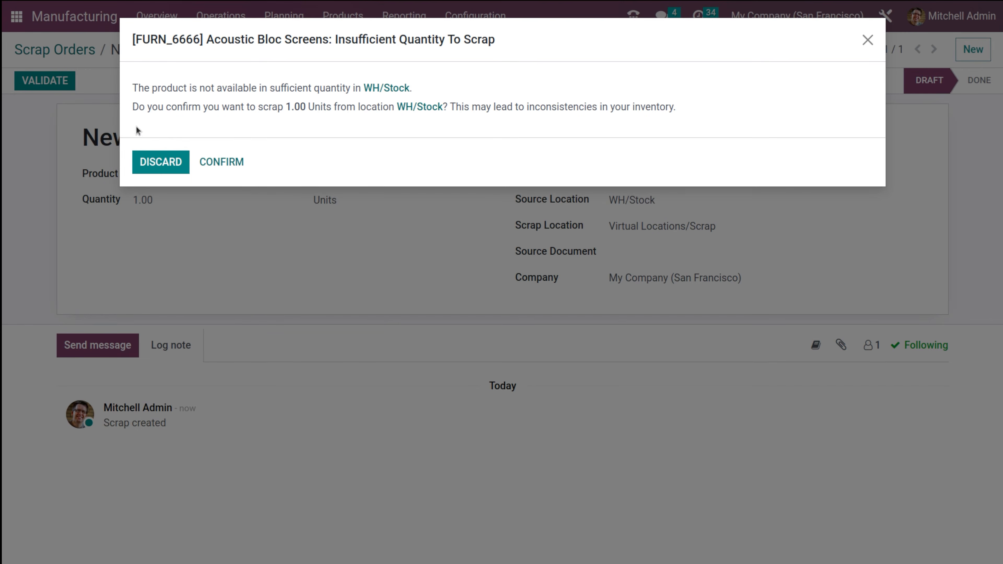
{"action": "left_click", "coordinate": [238, 164]}
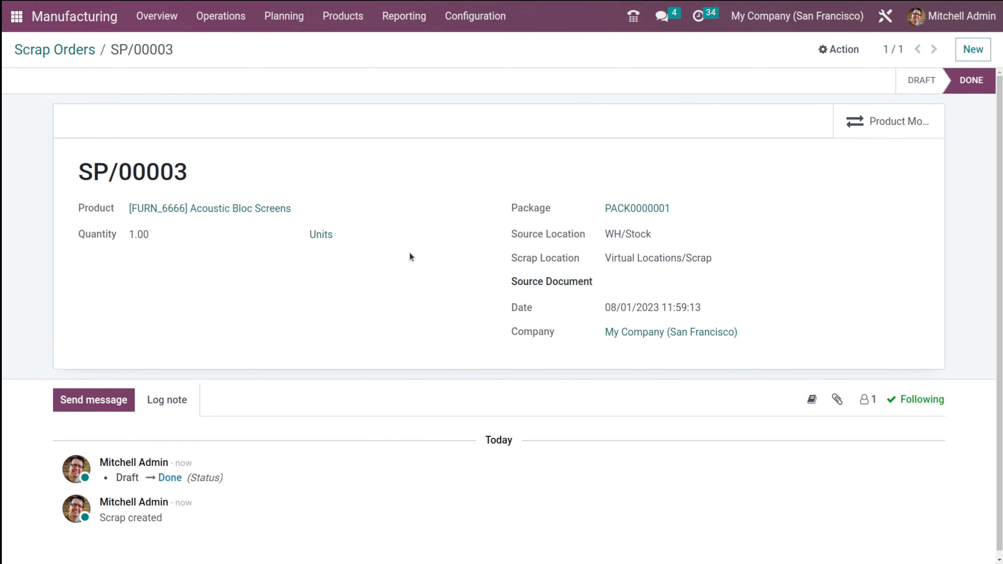
{"action": "left_click", "coordinate": [80, 50]}
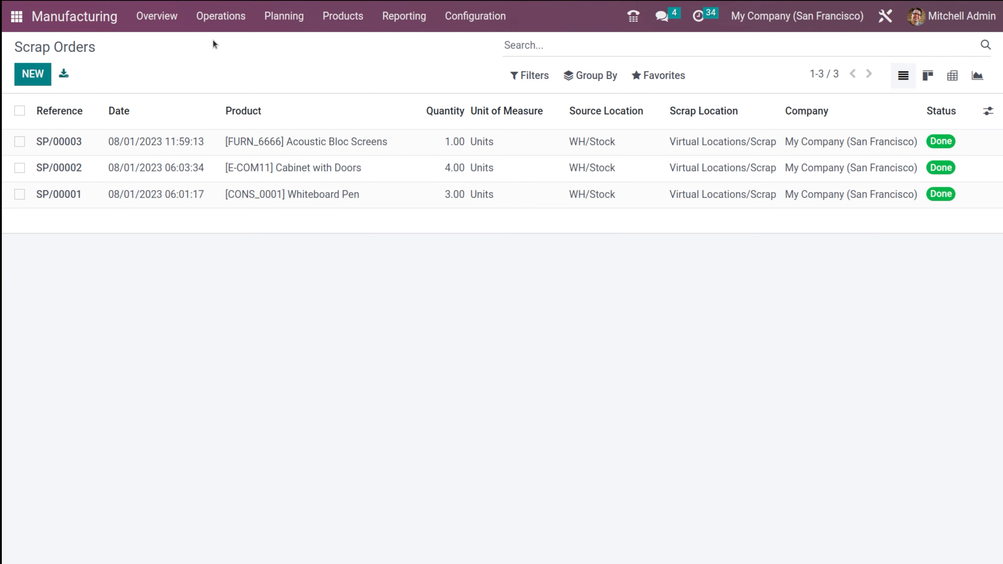
{"action": "left_click", "coordinate": [208, 17]}
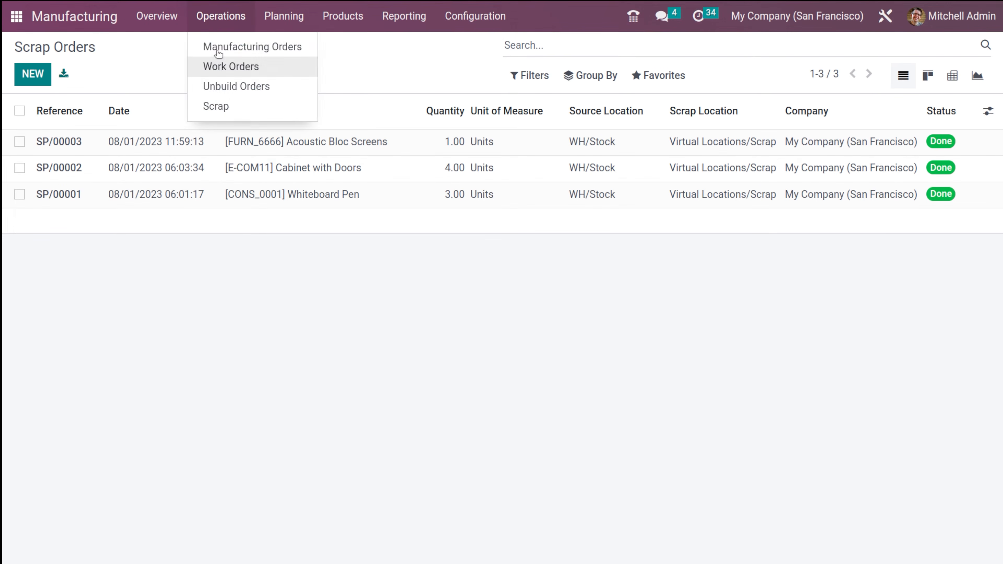
{"action": "left_click", "coordinate": [273, 28]}
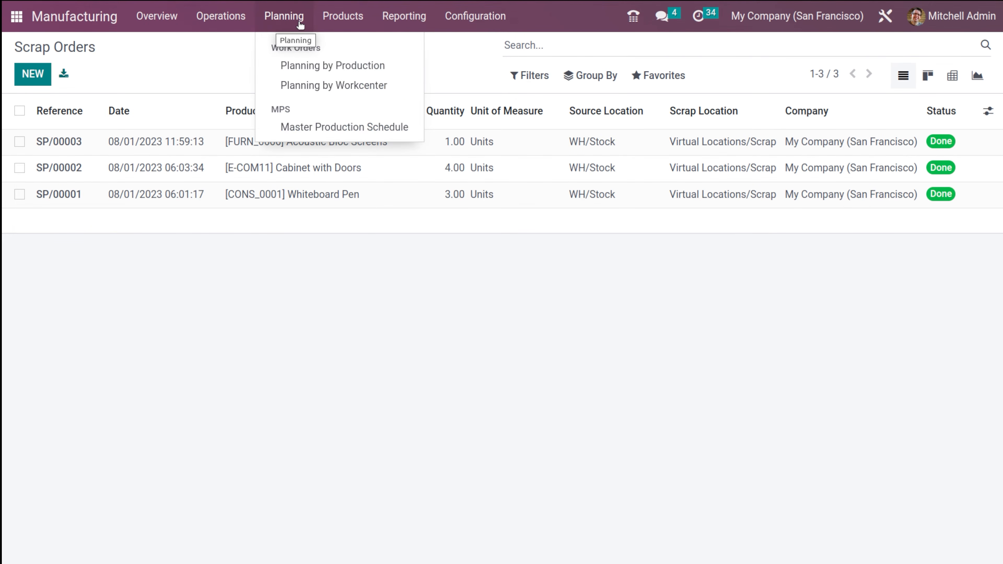
{"action": "mouse_move", "coordinate": [329, 24]}
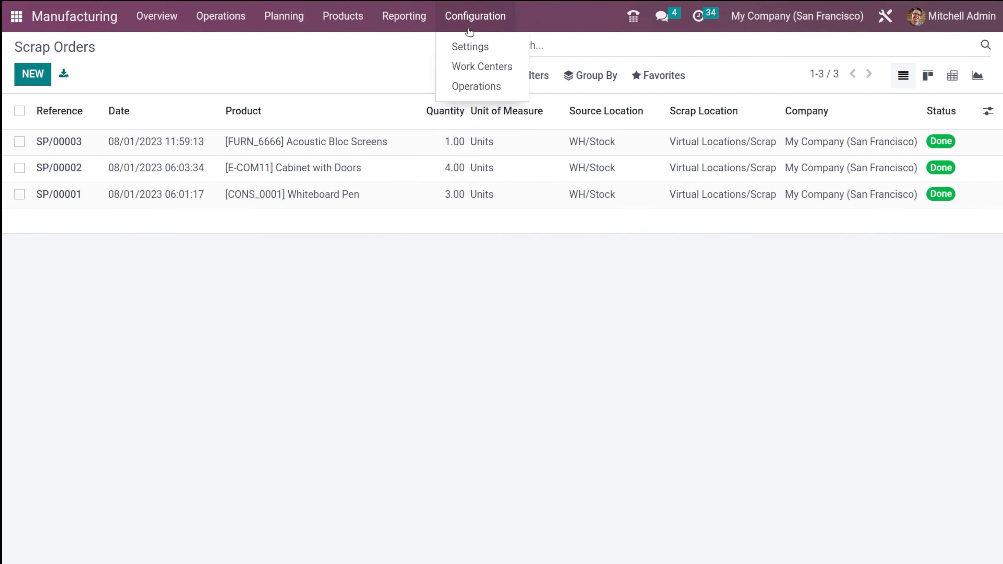
{"action": "mouse_move", "coordinate": [281, 21]}
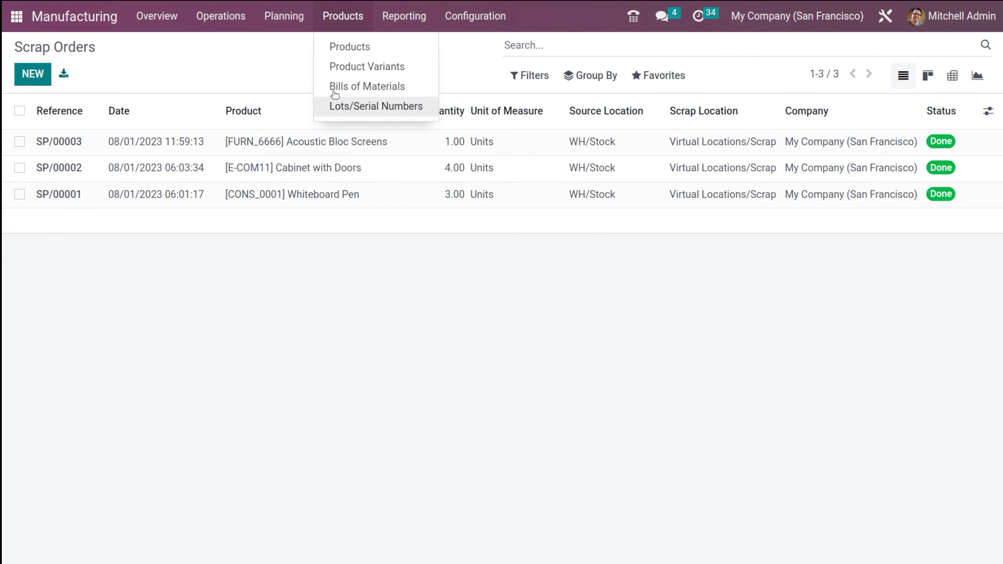
- Browse the manufacturing product catalogue
{"action": "left_click", "coordinate": [340, 47]}
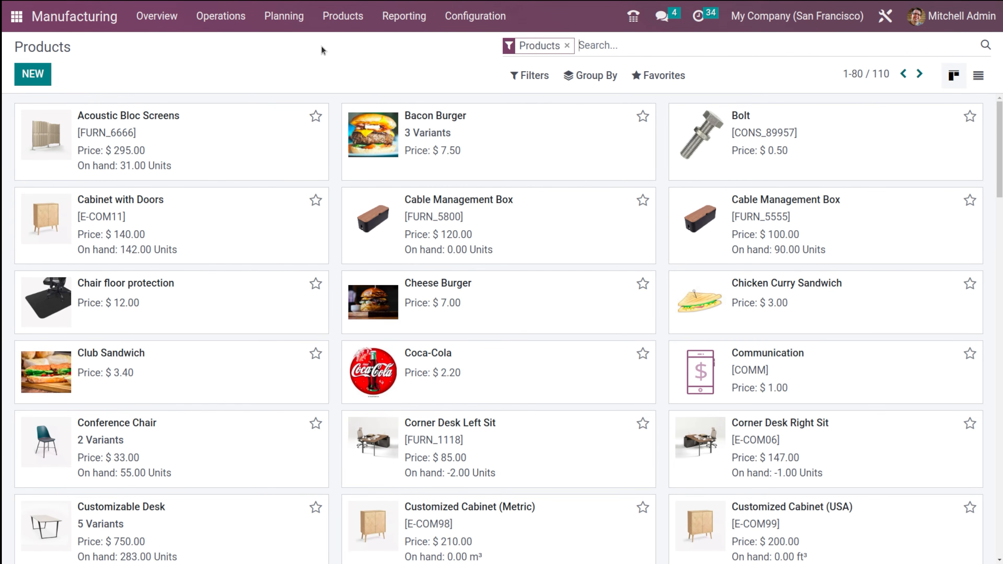
{"action": "scroll", "coordinate": [274, 472], "scroll_direction": "down", "scroll_amount": 20}
{"action": "scroll", "coordinate": [275, 474], "scroll_direction": "up", "scroll_amount": 20}
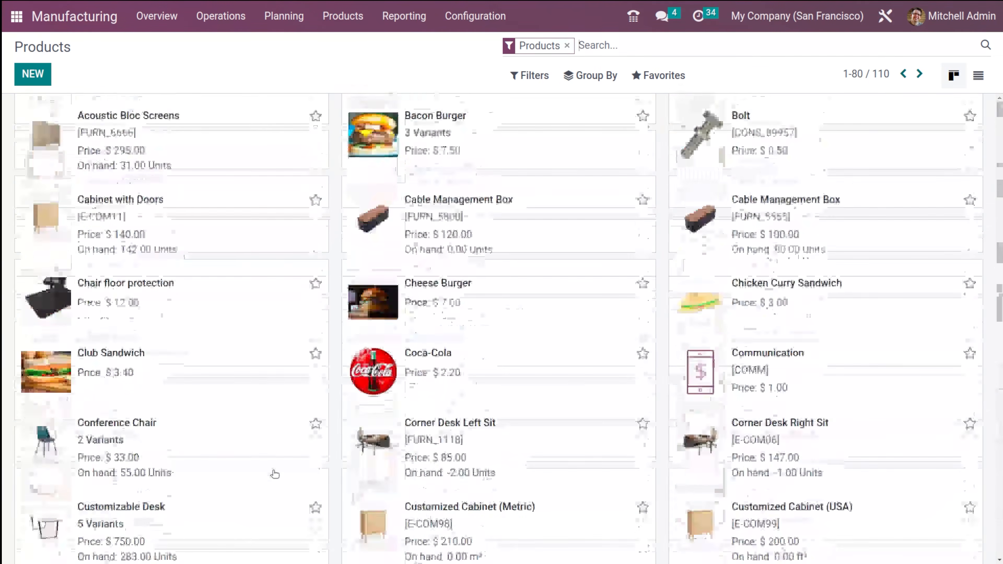
- Look through the fields of a blank new product form and discard it
{"action": "left_click", "coordinate": [43, 84]}
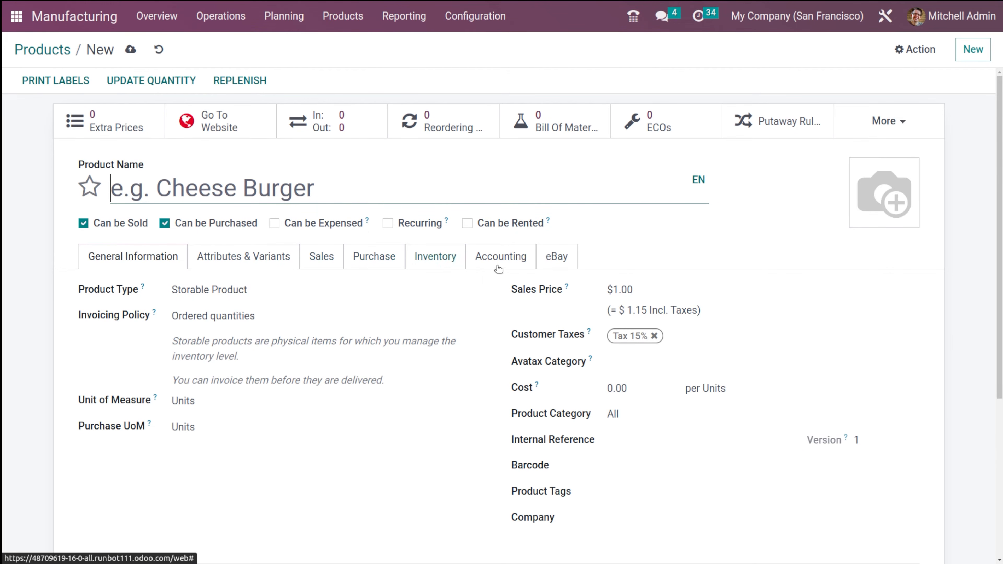
{"action": "scroll", "coordinate": [398, 476], "scroll_direction": "down", "scroll_amount": 5}
{"action": "scroll", "coordinate": [398, 476], "scroll_direction": "up", "scroll_amount": 5}
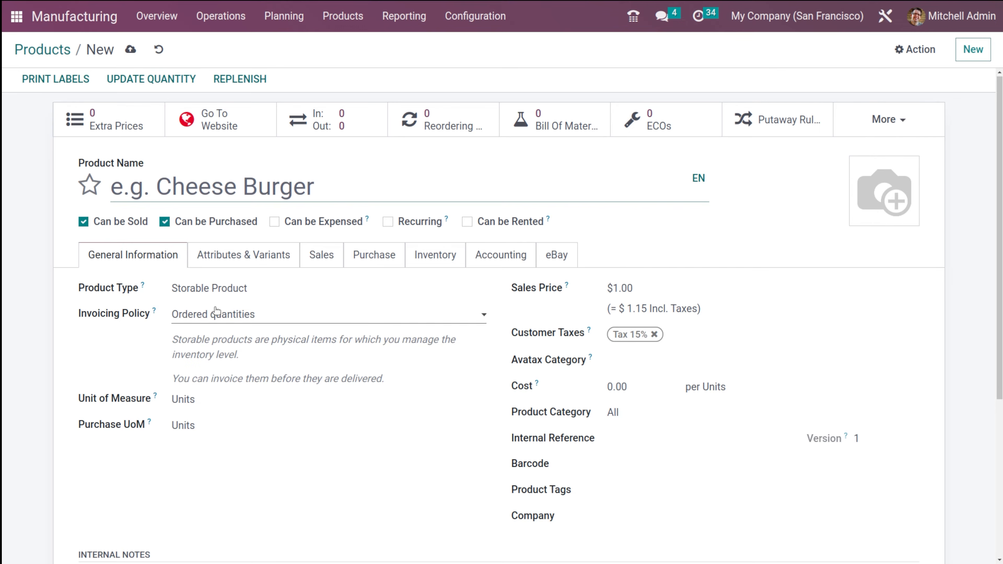
{"action": "left_click", "coordinate": [159, 49]}
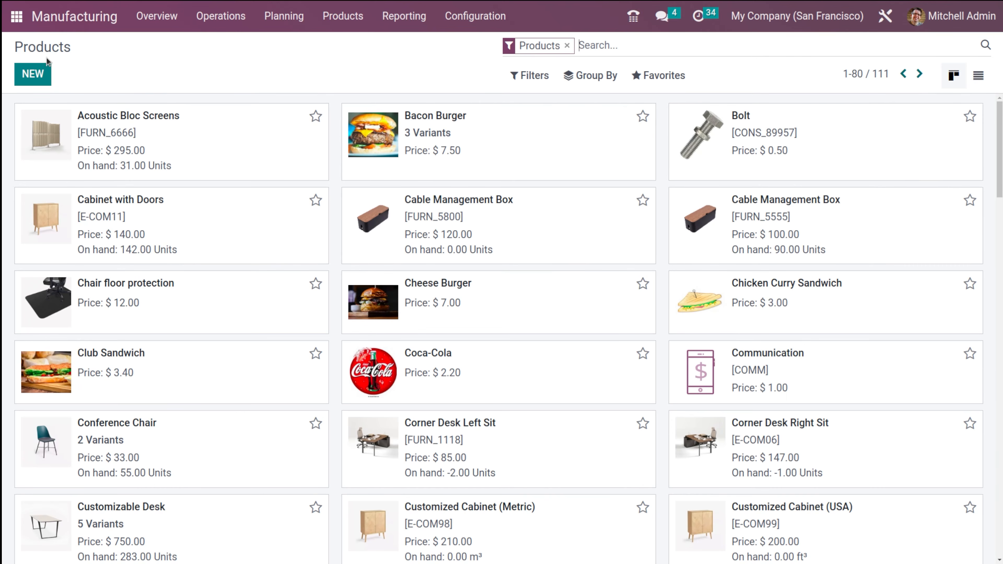
- View the list of product variants and the list of bills of materials
{"action": "left_click", "coordinate": [367, 16]}
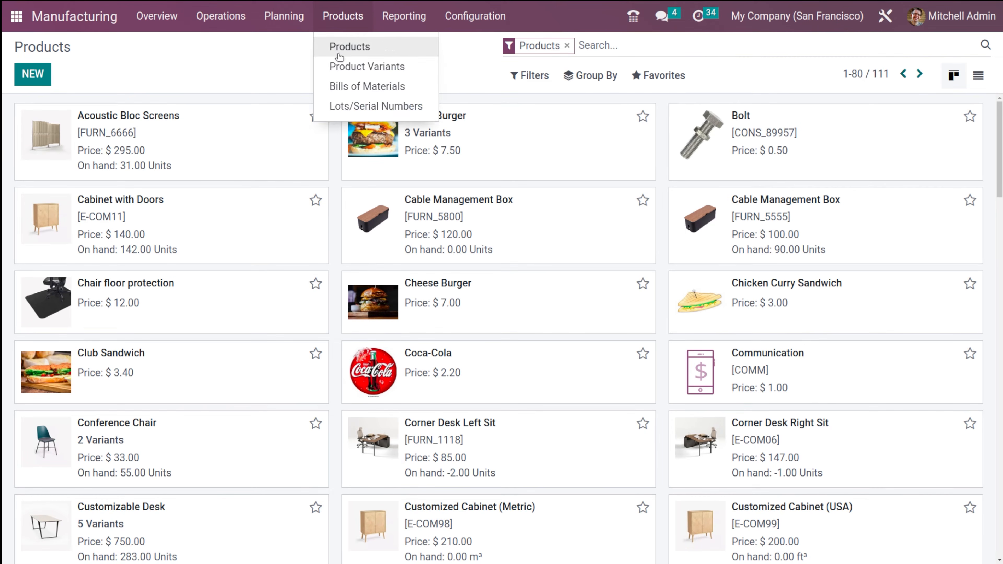
{"action": "left_click", "coordinate": [342, 66]}
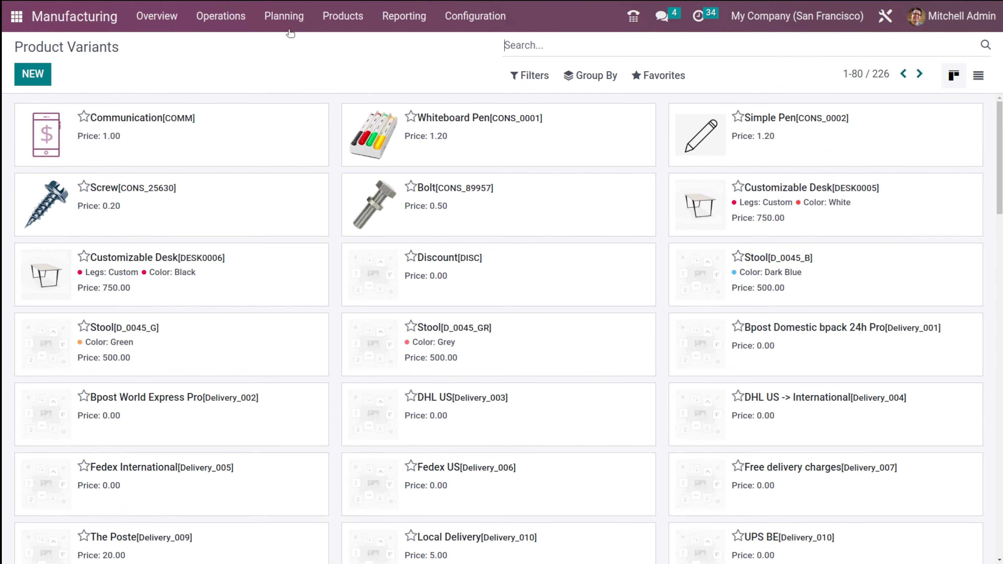
{"action": "left_click", "coordinate": [344, 17]}
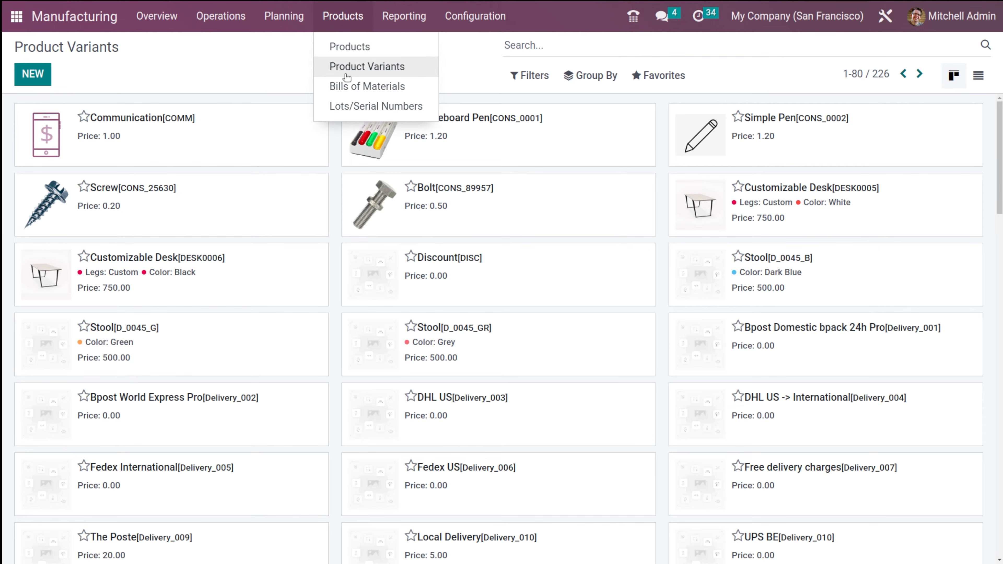
{"action": "left_click", "coordinate": [347, 83]}
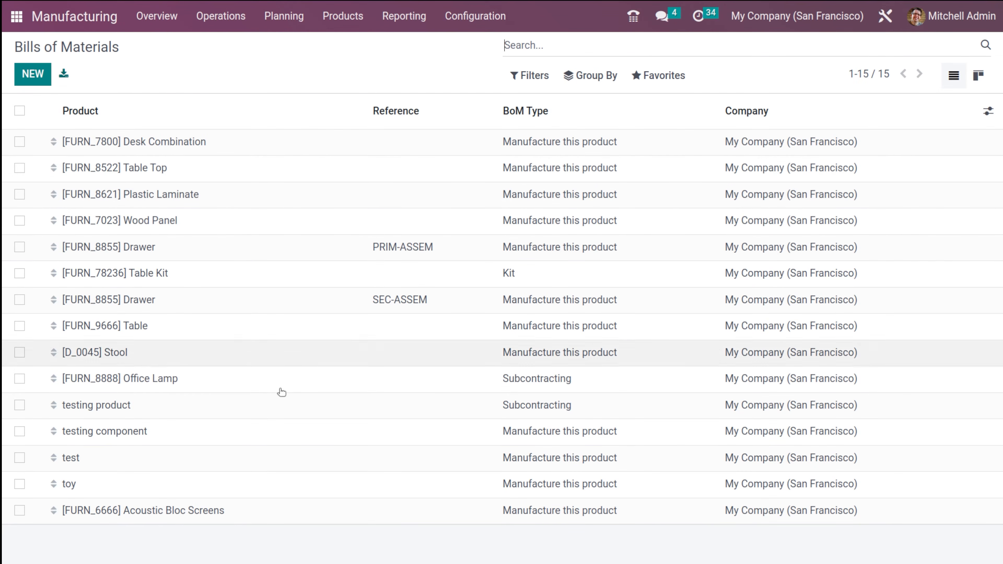
- Draft a new lot/serial number for the product [D_0045_G] Stool (Green) and discard it
{"action": "left_click", "coordinate": [336, 18]}
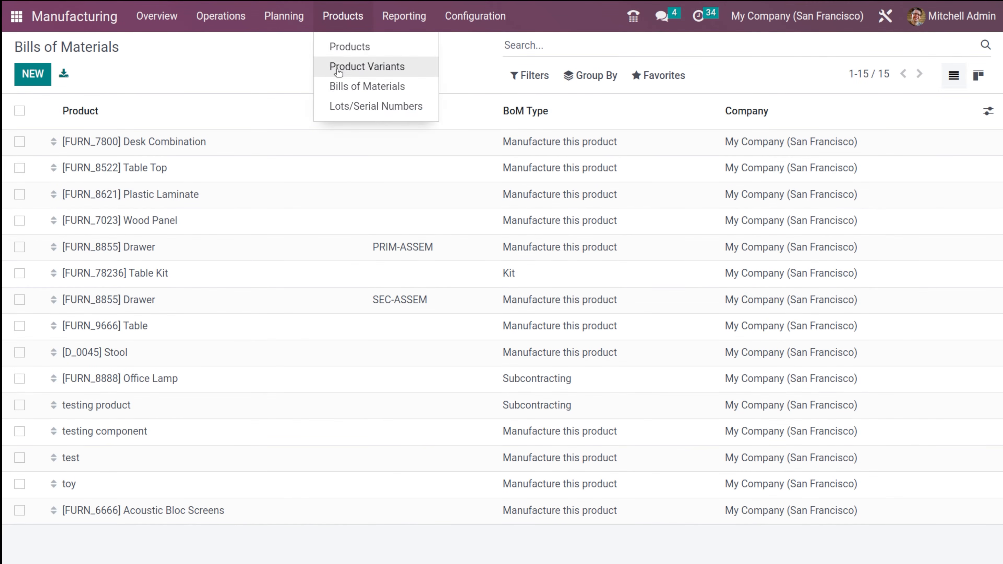
{"action": "left_click", "coordinate": [352, 118]}
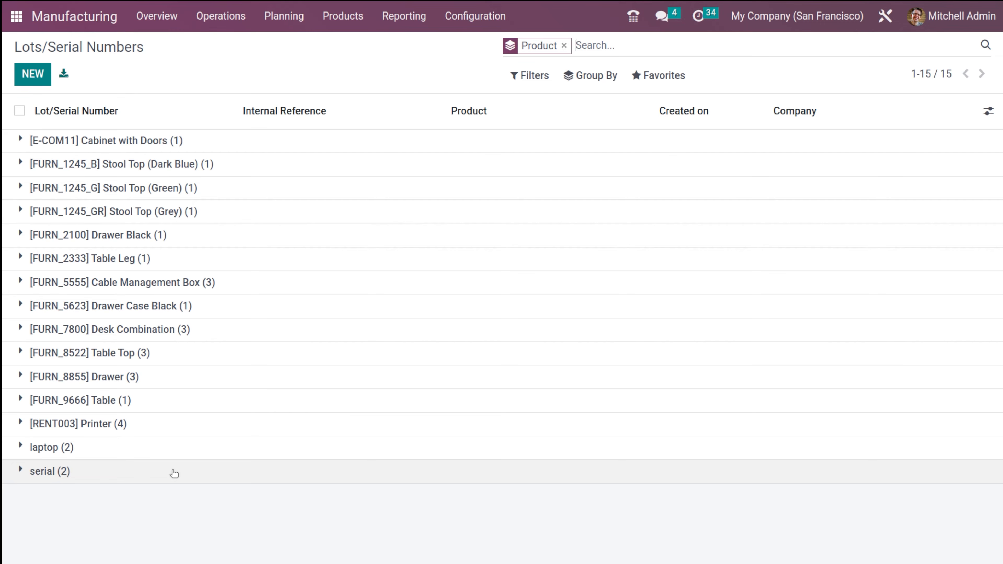
{"action": "left_click", "coordinate": [25, 79]}
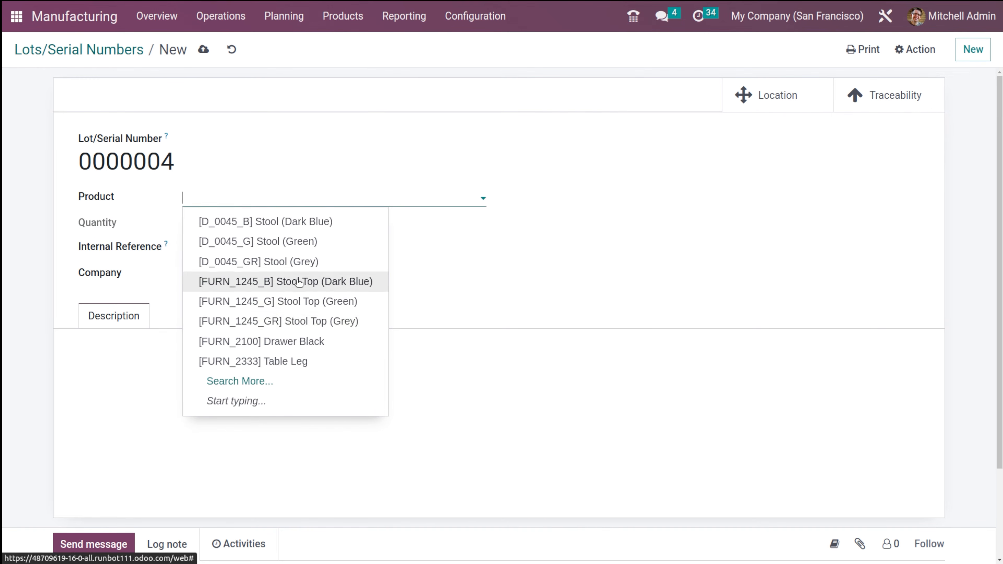
{"action": "left_click", "coordinate": [274, 240]}
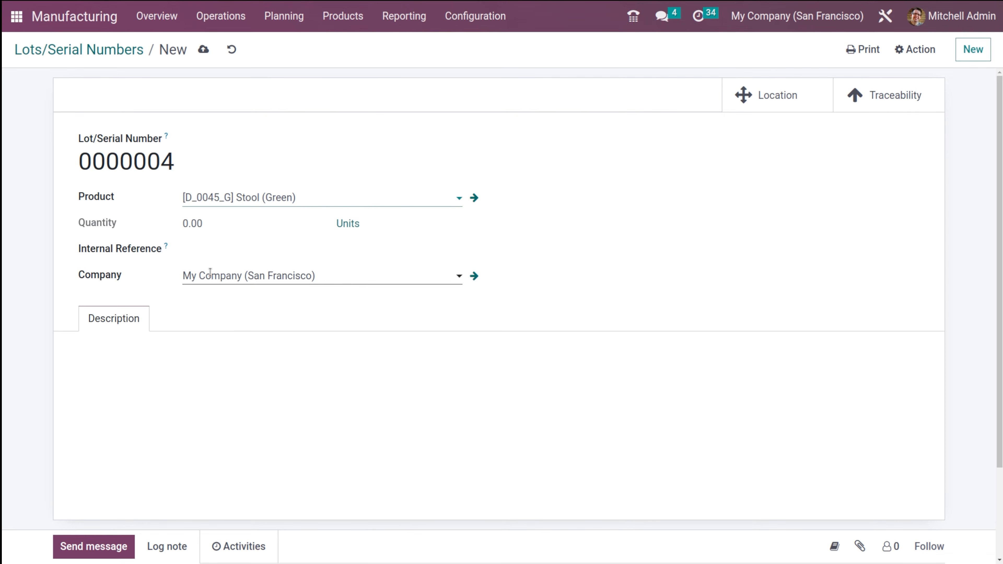
{"action": "left_click", "coordinate": [102, 351]}
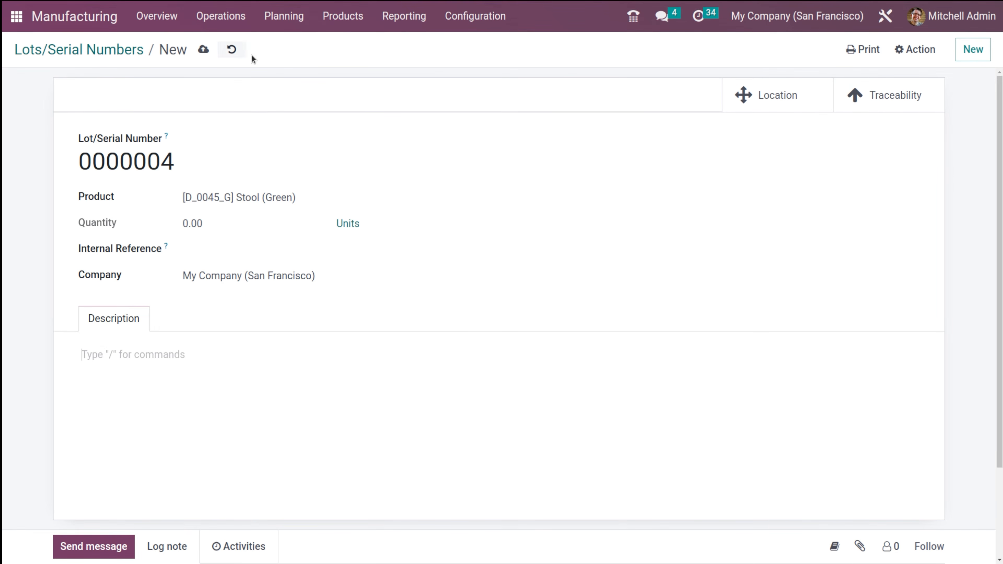
{"action": "left_click", "coordinate": [233, 50]}
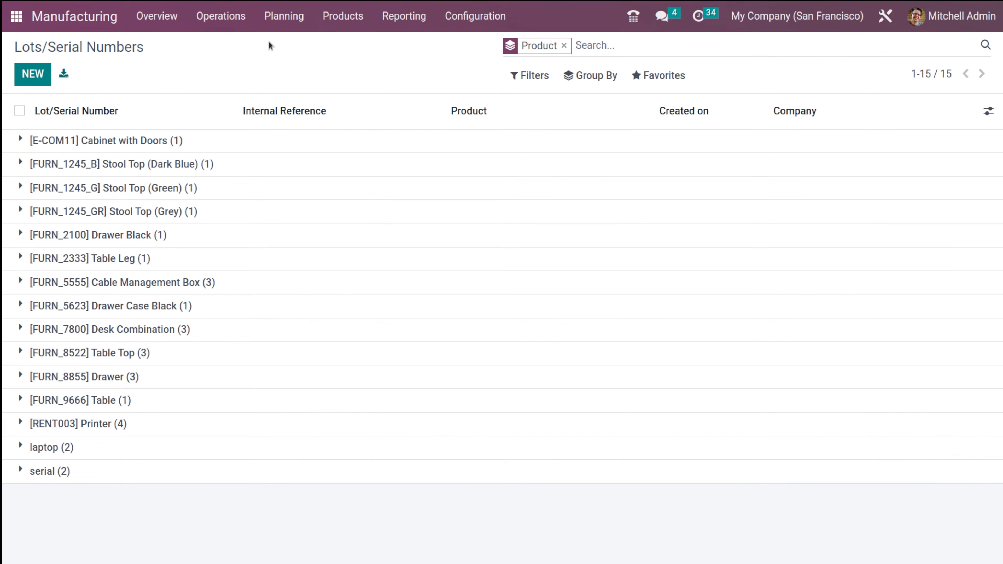
- View the work orders planning grouped by production
{"action": "left_click", "coordinate": [348, 15]}
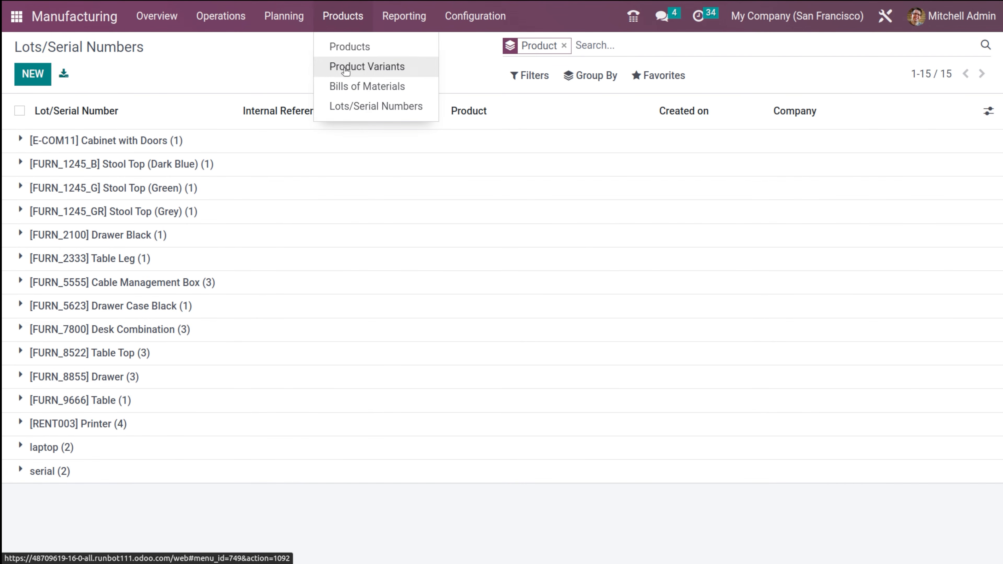
{"action": "mouse_move", "coordinate": [410, 25]}
{"action": "mouse_move", "coordinate": [296, 19]}
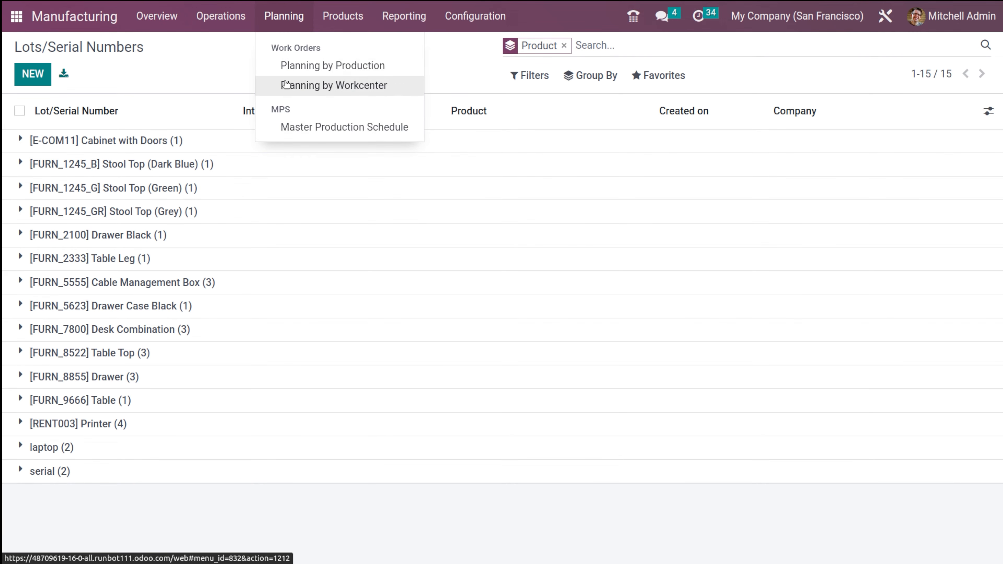
{"action": "left_click", "coordinate": [290, 66]}
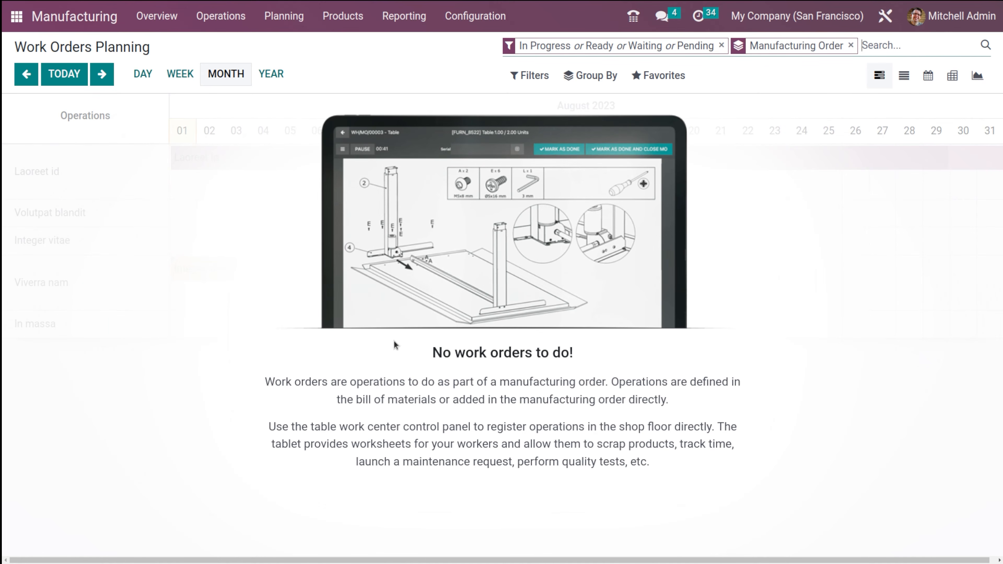
- View the lists of manufacturing orders and work orders and return to the manufacturing orders
{"action": "left_click", "coordinate": [220, 25]}
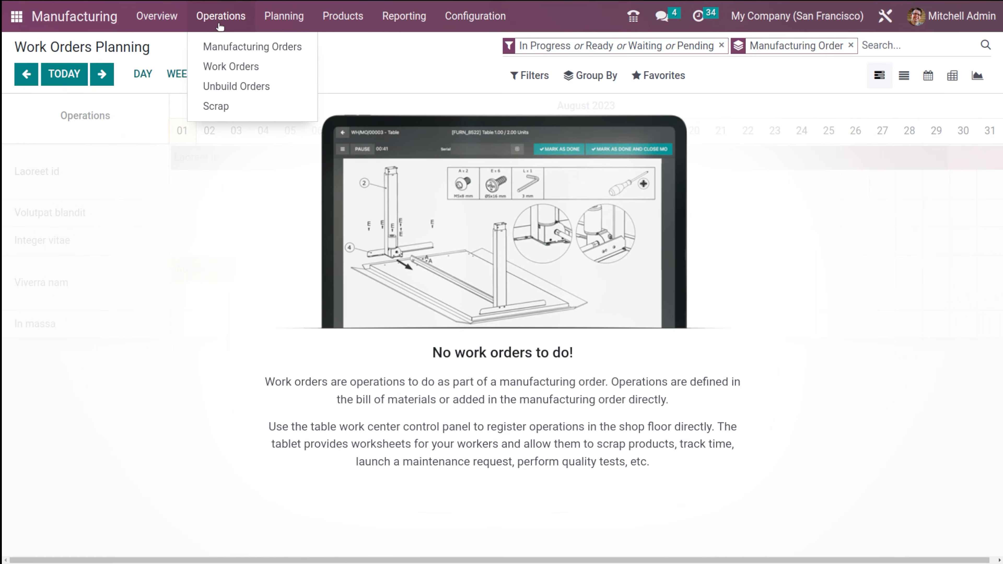
{"action": "left_click", "coordinate": [231, 46]}
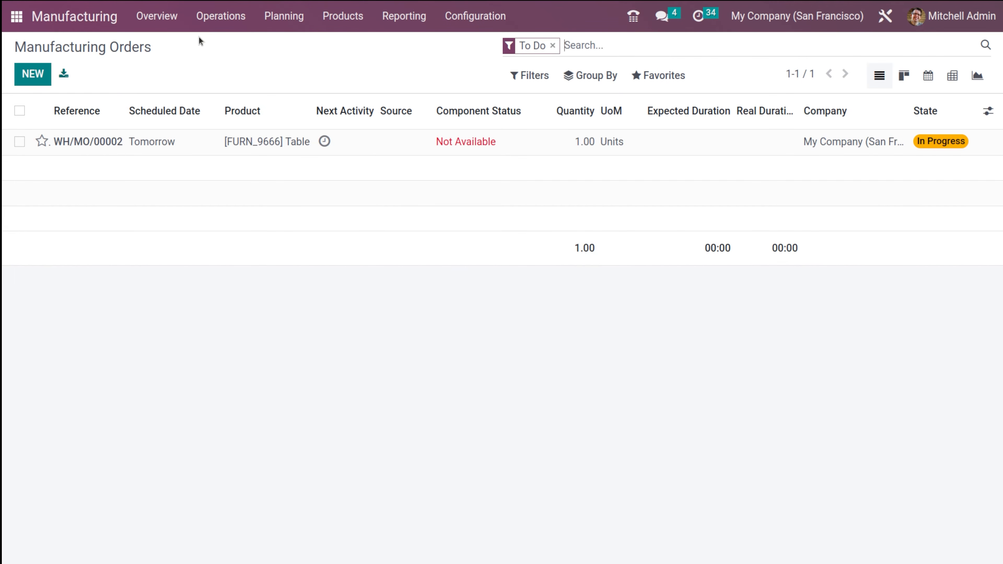
{"action": "left_click", "coordinate": [213, 17]}
{"action": "left_click", "coordinate": [231, 64]}
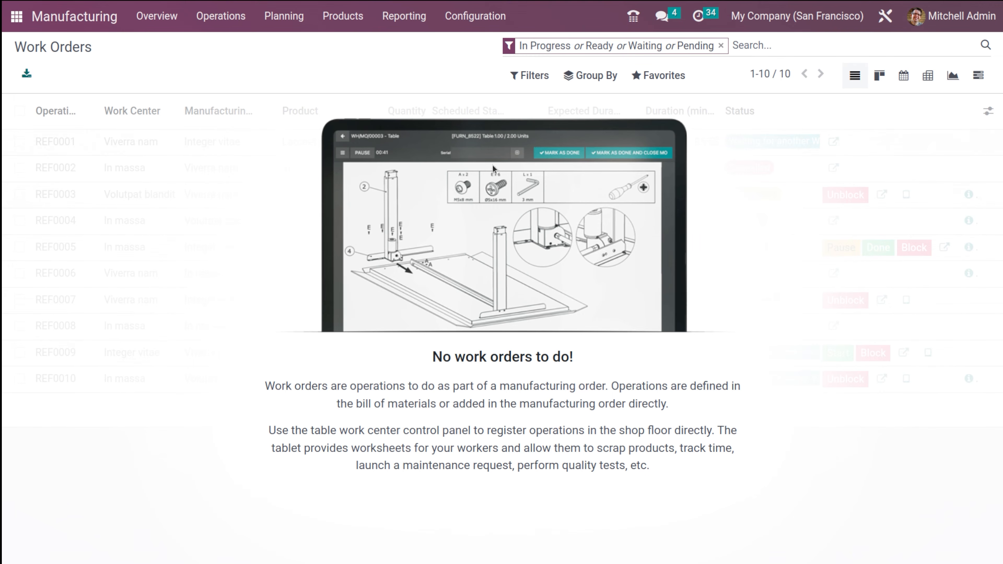
{"action": "left_click", "coordinate": [215, 19]}
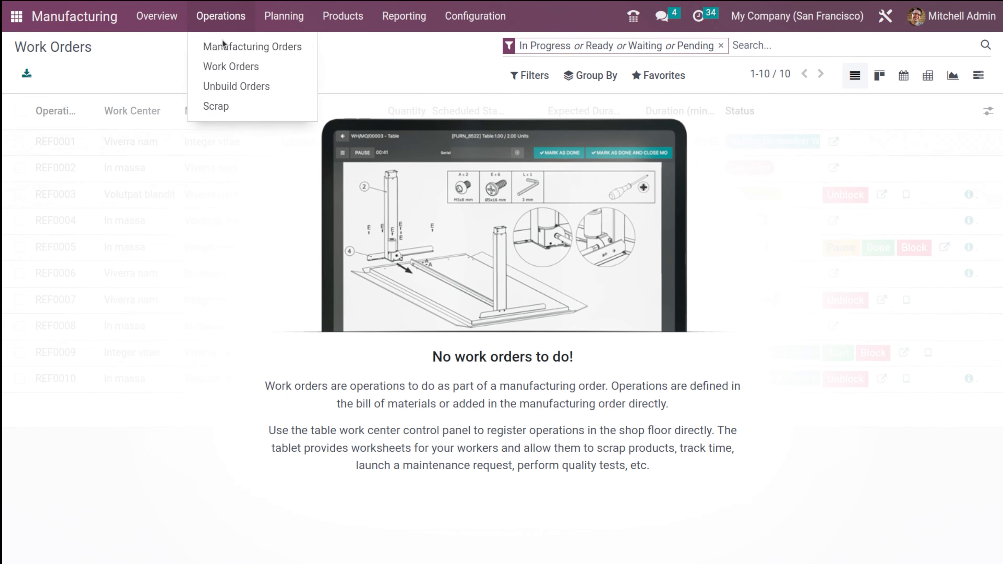
{"action": "left_click", "coordinate": [234, 52]}
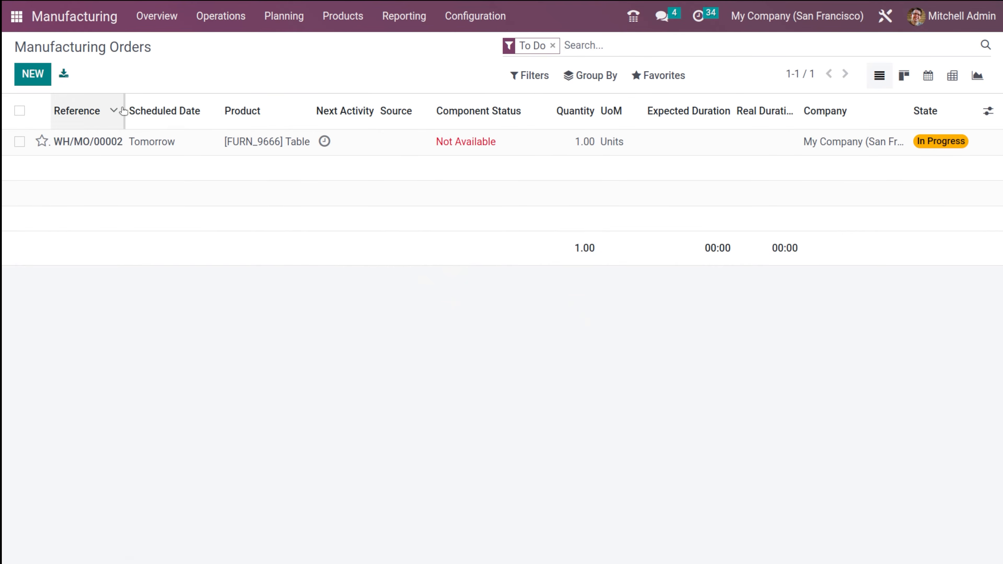
- Add a work order with operation "new" at work center Assembly Line 1 to the [FURN_9666] Table manufacturing order
{"action": "left_click", "coordinate": [187, 151]}
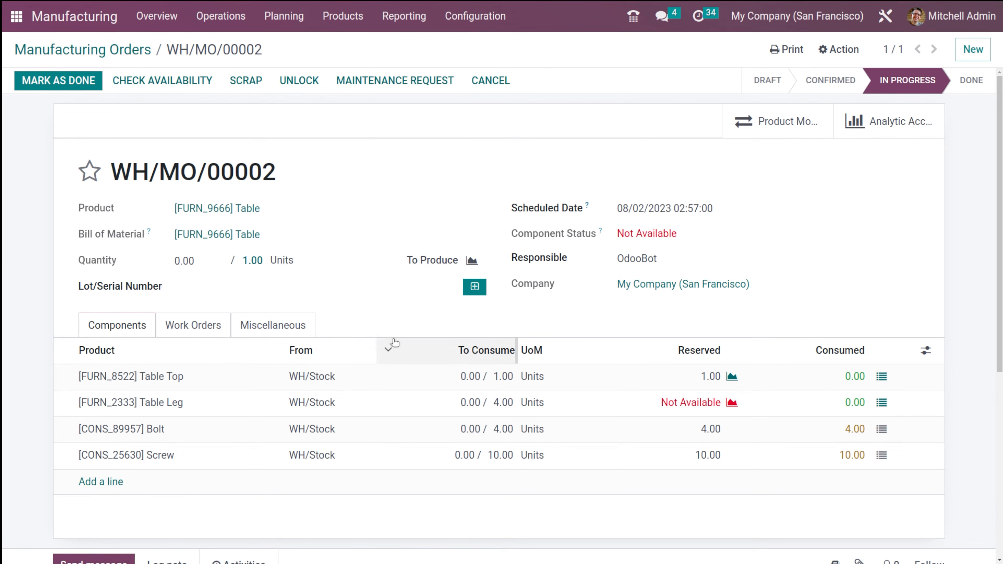
{"action": "left_click", "coordinate": [215, 324]}
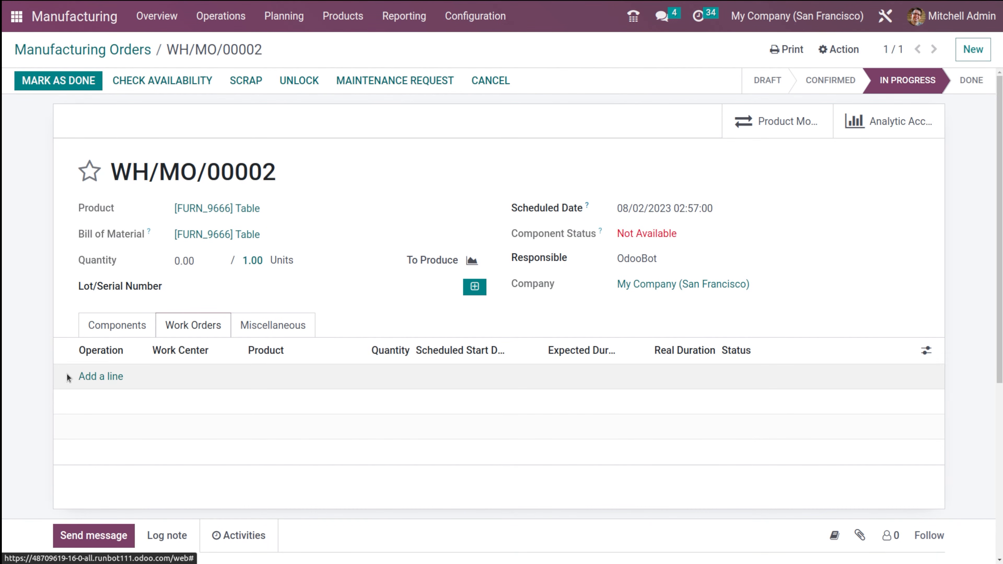
{"action": "left_click", "coordinate": [95, 376]}
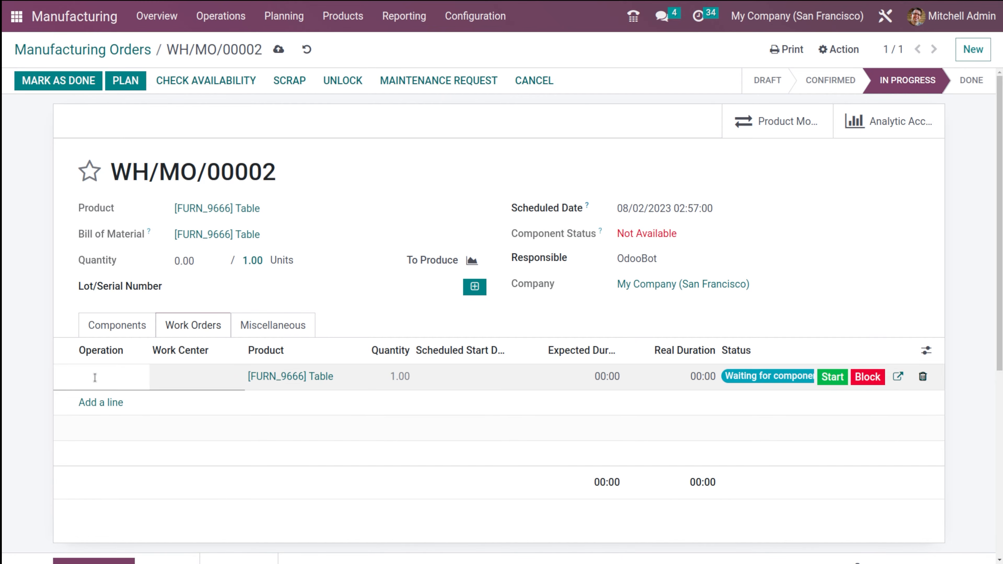
{"action": "type", "text": "new"}
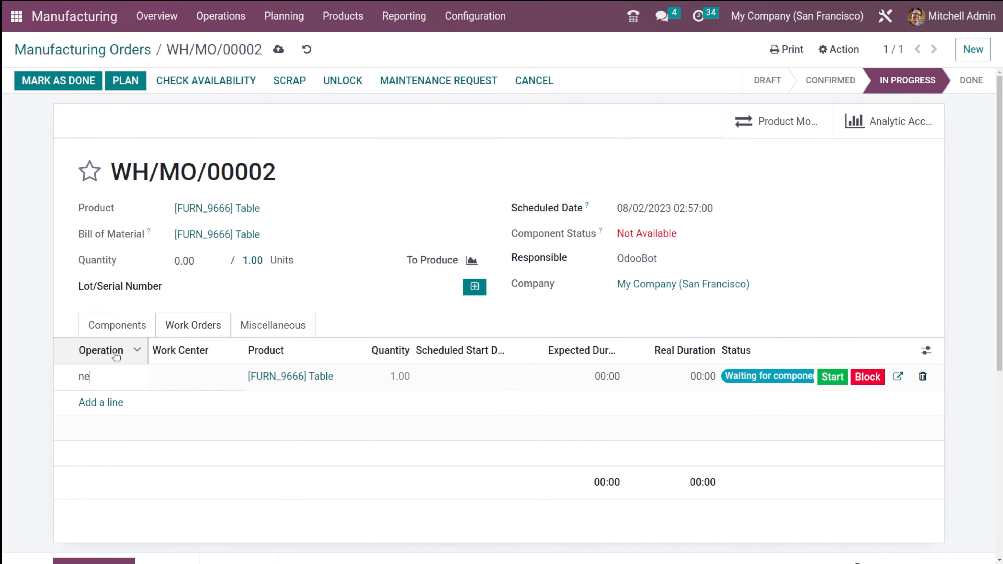
{"action": "left_click", "coordinate": [183, 381]}
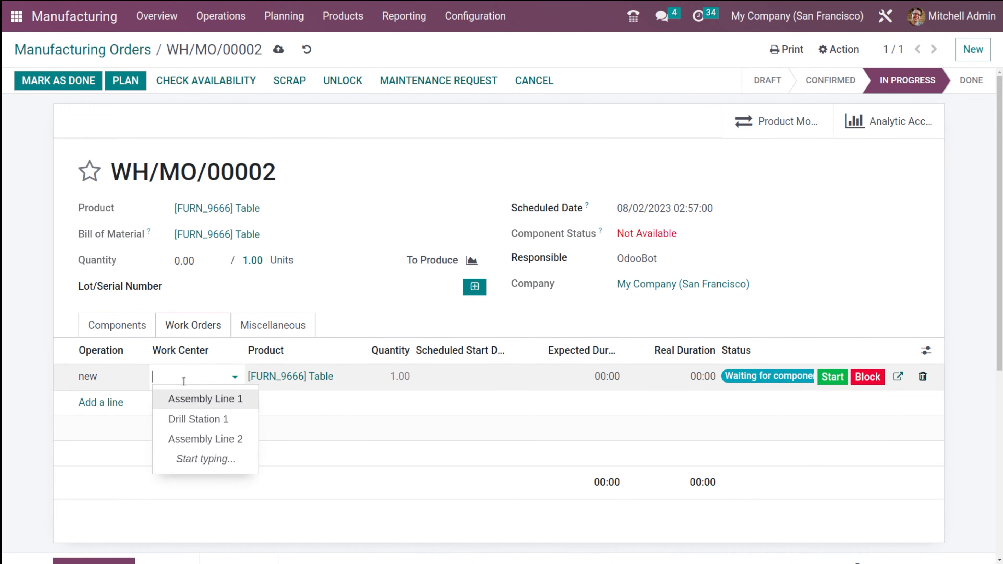
{"action": "left_click", "coordinate": [230, 399]}
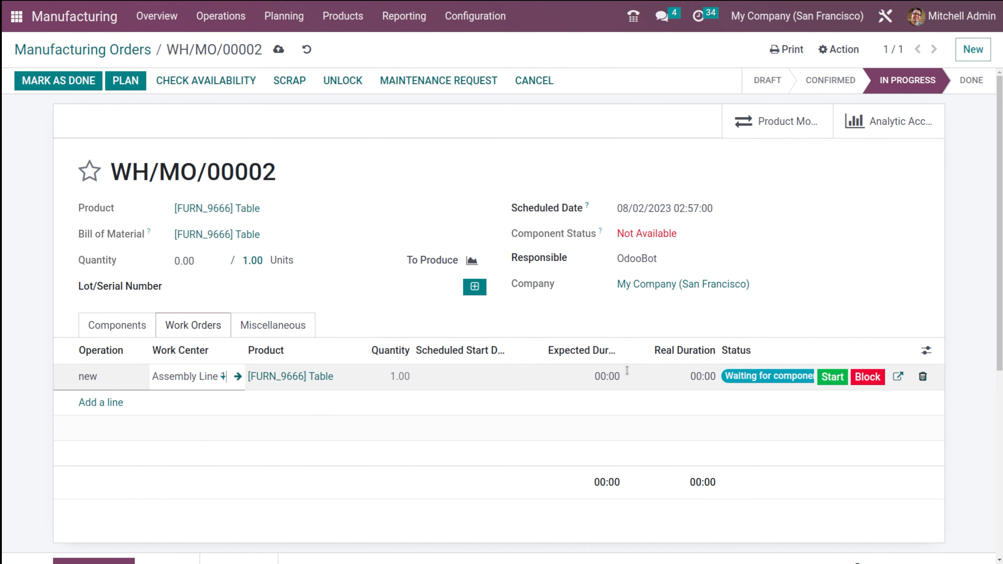
- Save the Table manufacturing order and start its "new" work order
{"action": "left_click", "coordinate": [822, 376]}
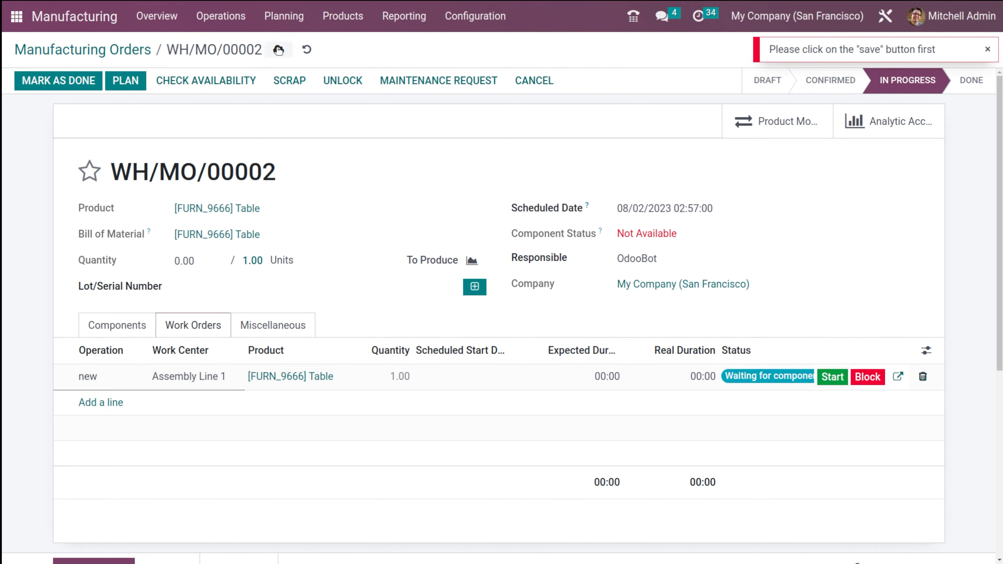
{"action": "left_click", "coordinate": [279, 49]}
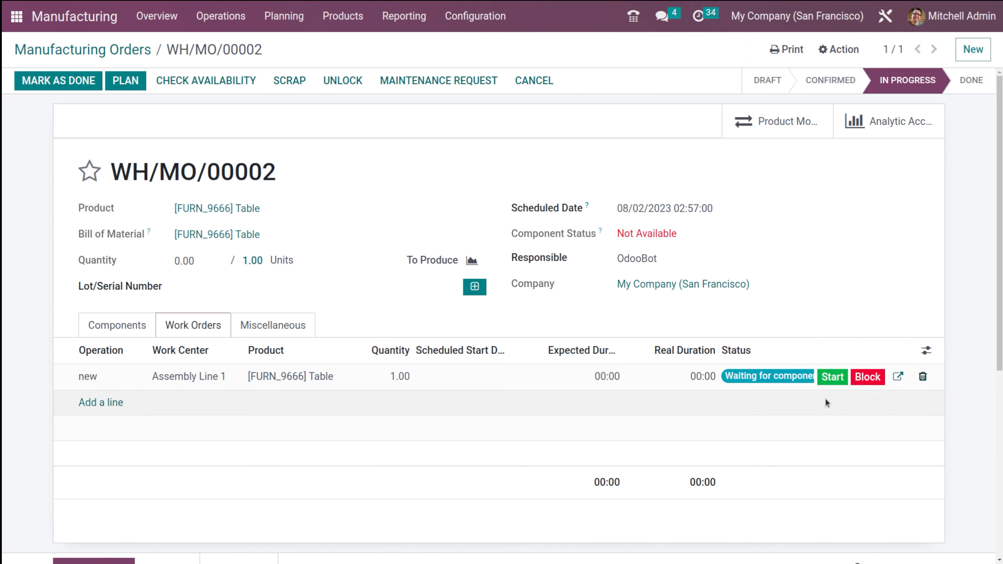
{"action": "left_click", "coordinate": [834, 378]}
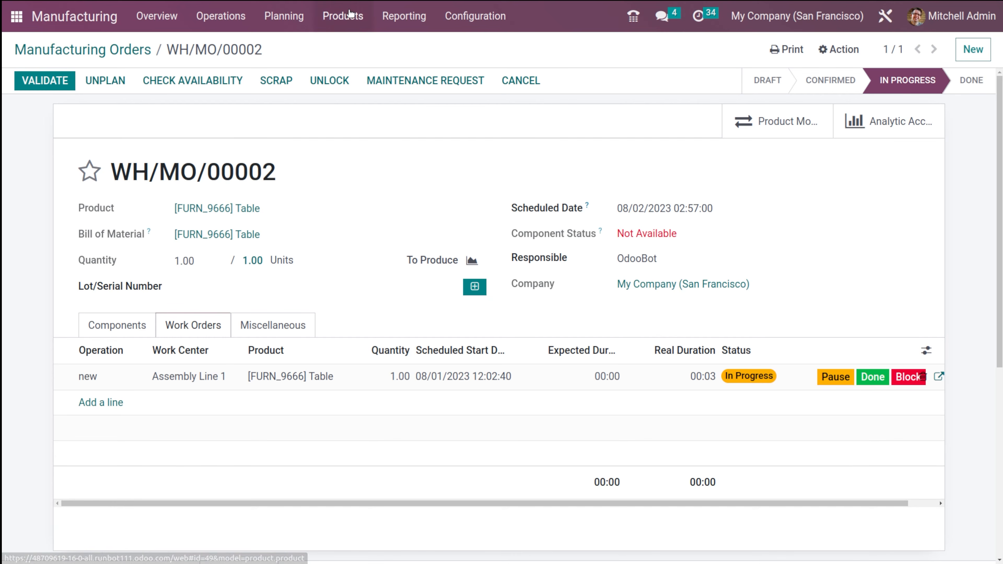
- Check the started work order in the monthly planning by production
{"action": "left_click", "coordinate": [296, 18]}
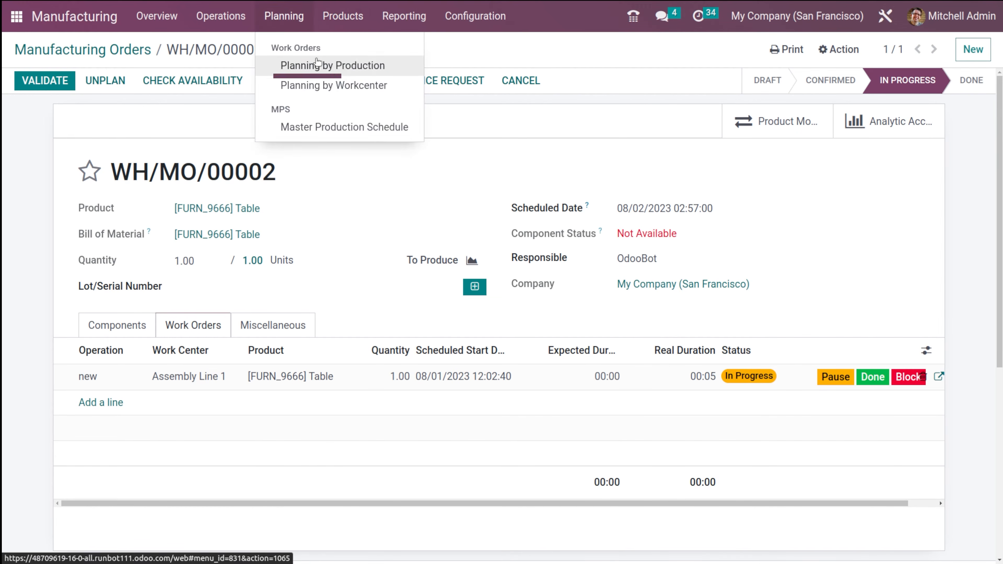
{"action": "left_click", "coordinate": [316, 63]}
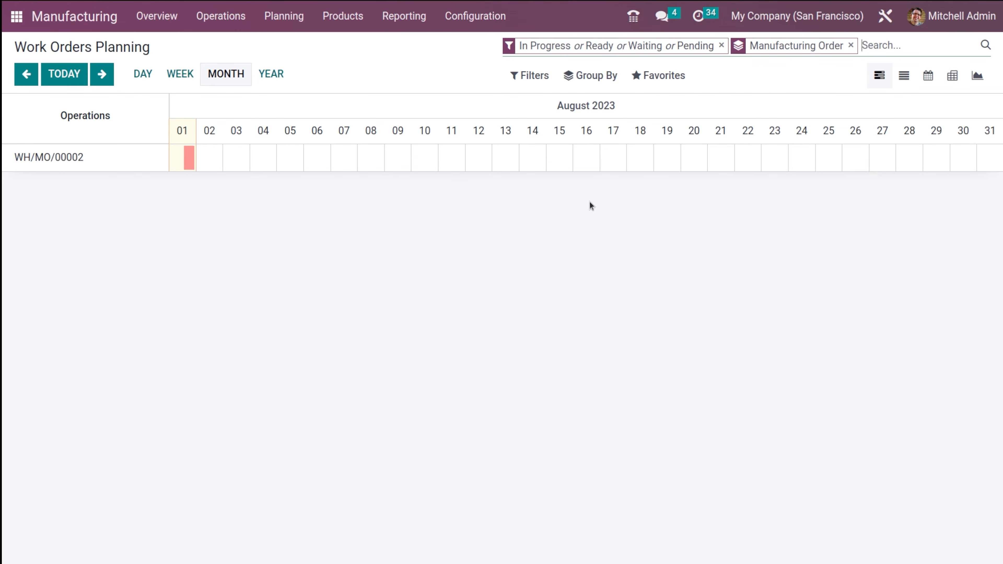
{"action": "left_click", "coordinate": [221, 82]}
{"action": "mouse_move", "coordinate": [188, 143]}
- View the work orders planning by work center and the Master Production Schedule
{"action": "left_click", "coordinate": [295, 16]}
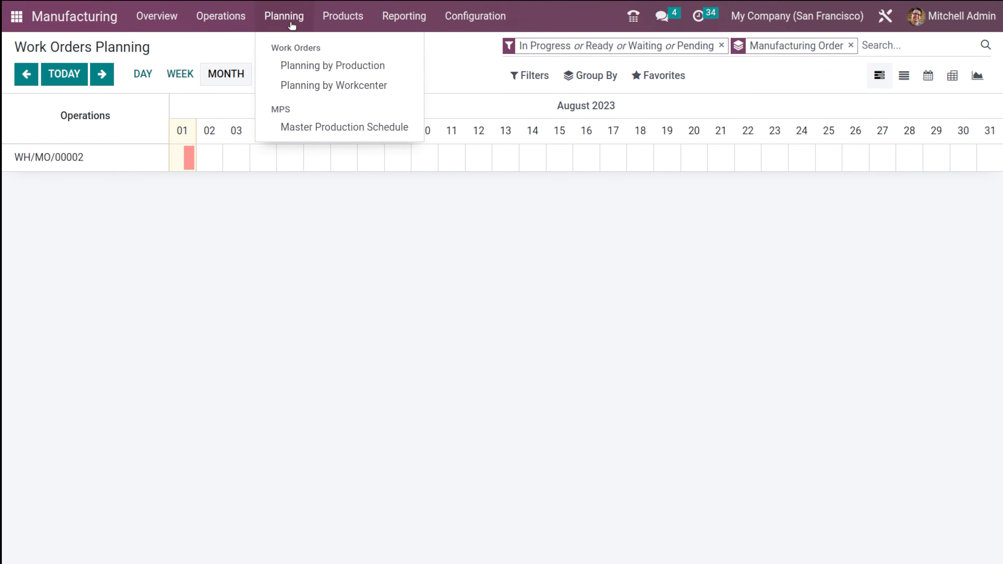
{"action": "left_click", "coordinate": [313, 85]}
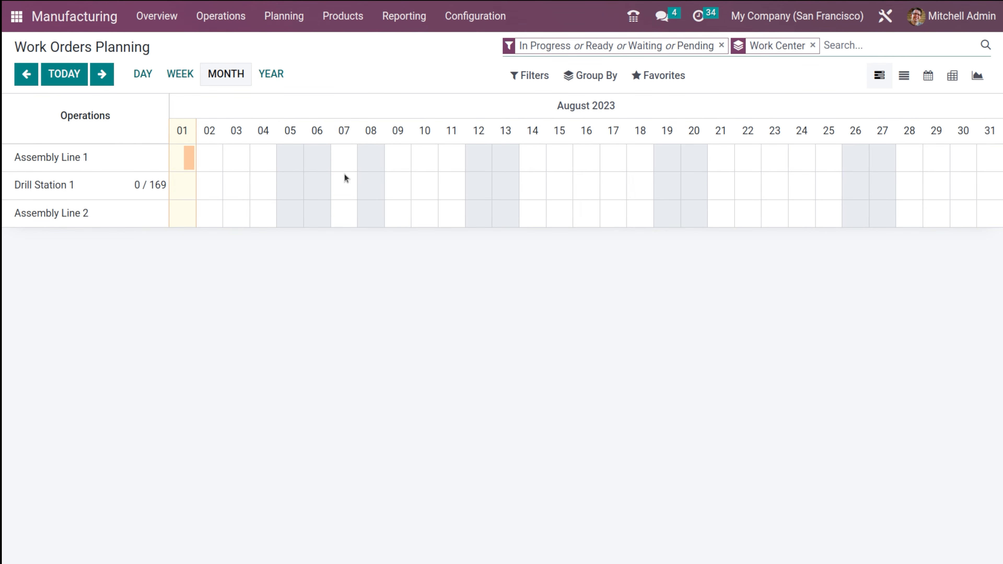
{"action": "left_click", "coordinate": [298, 28]}
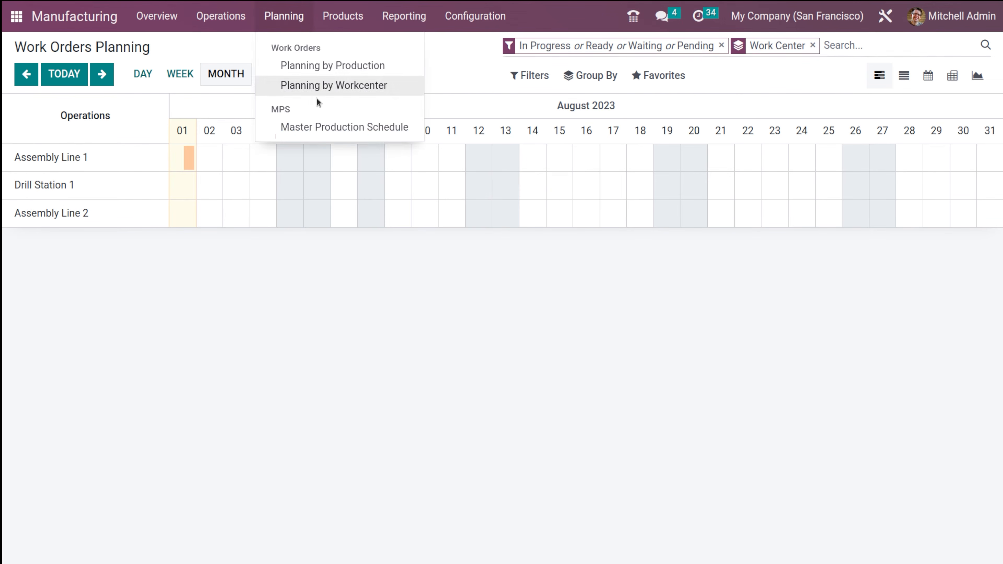
{"action": "left_click", "coordinate": [326, 127]}
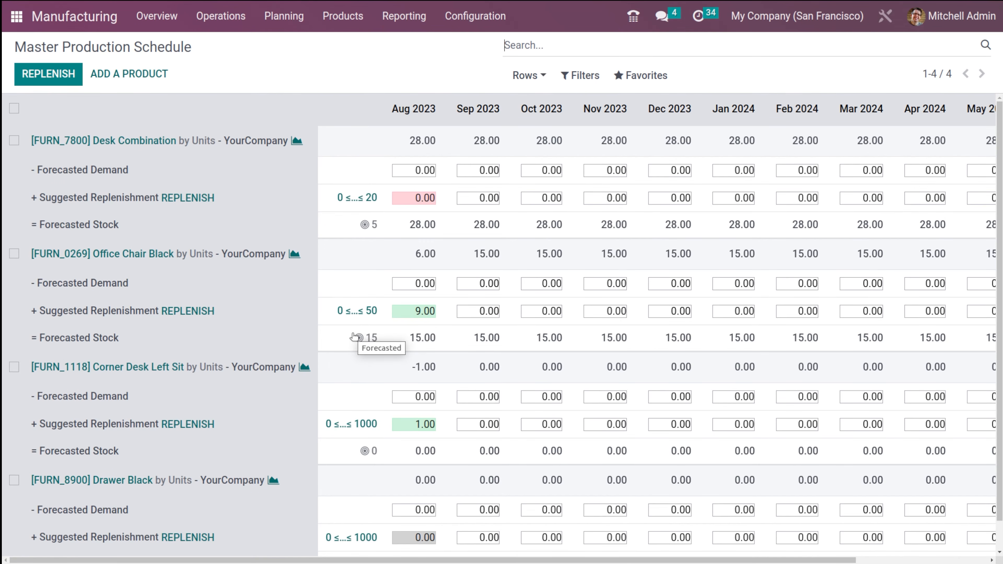
- View the work orders report as a graph, pivot table, list and Gantt chart
{"action": "left_click", "coordinate": [391, 24]}
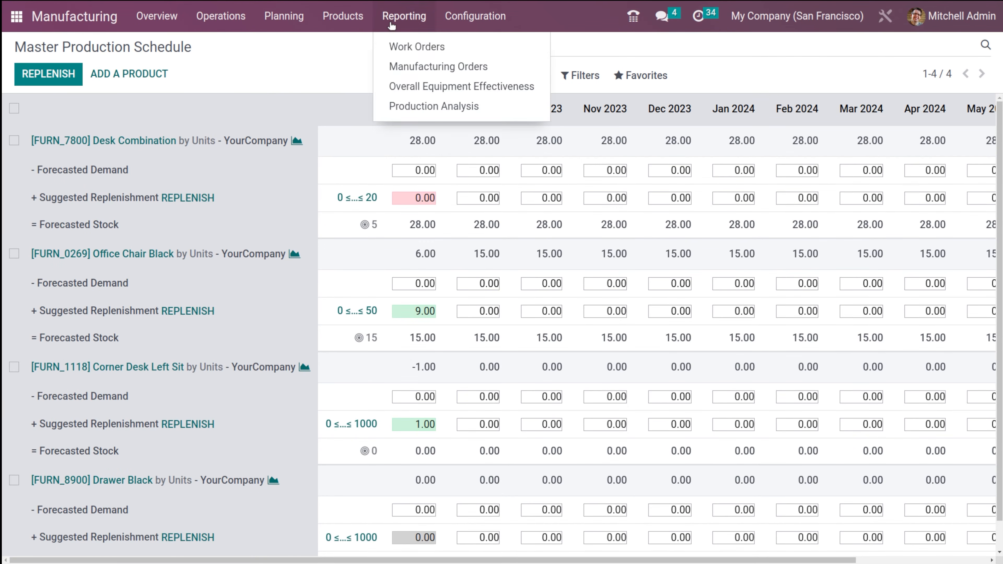
{"action": "left_click", "coordinate": [409, 46]}
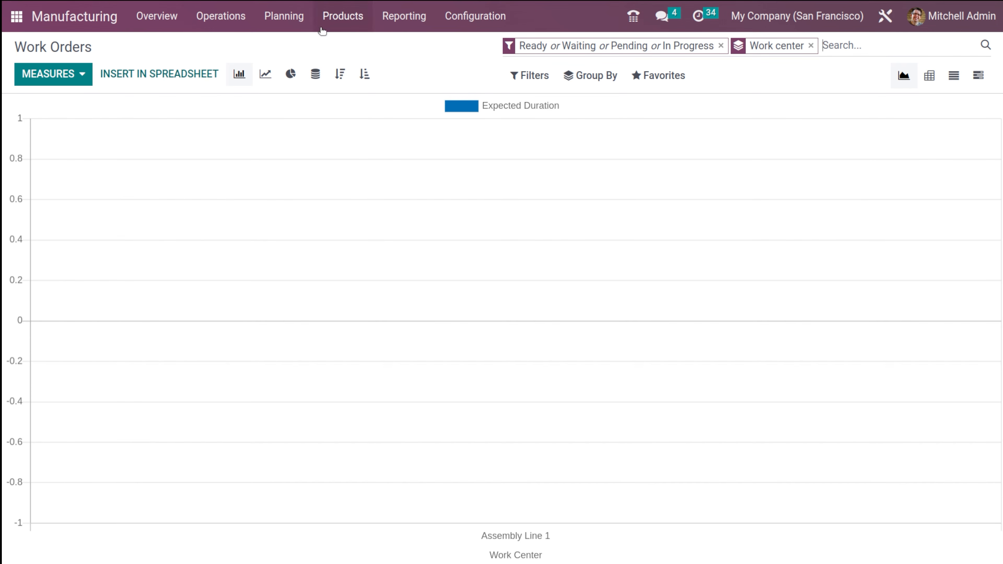
{"action": "left_click", "coordinate": [929, 75]}
{"action": "left_click", "coordinate": [955, 76]}
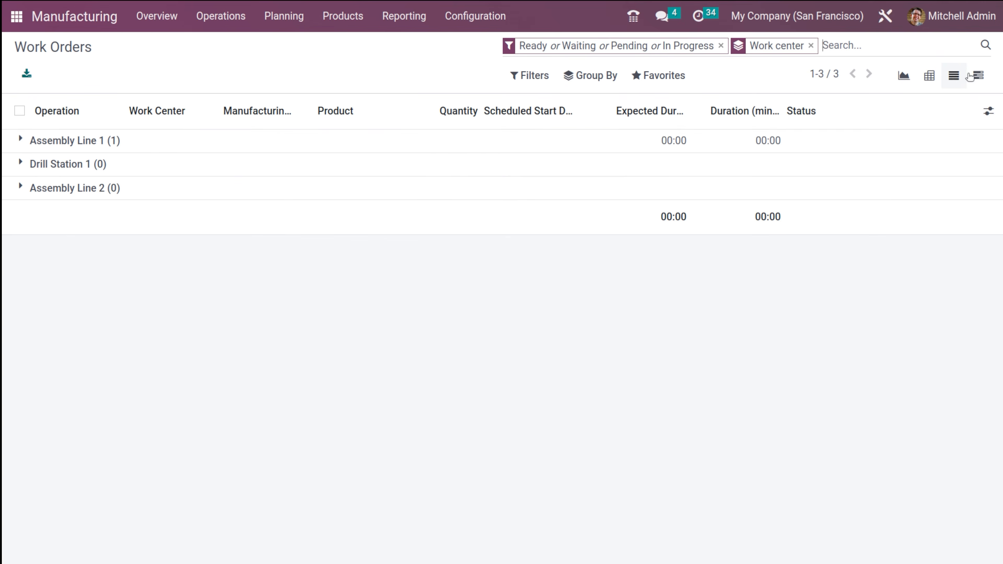
{"action": "left_click", "coordinate": [989, 79]}
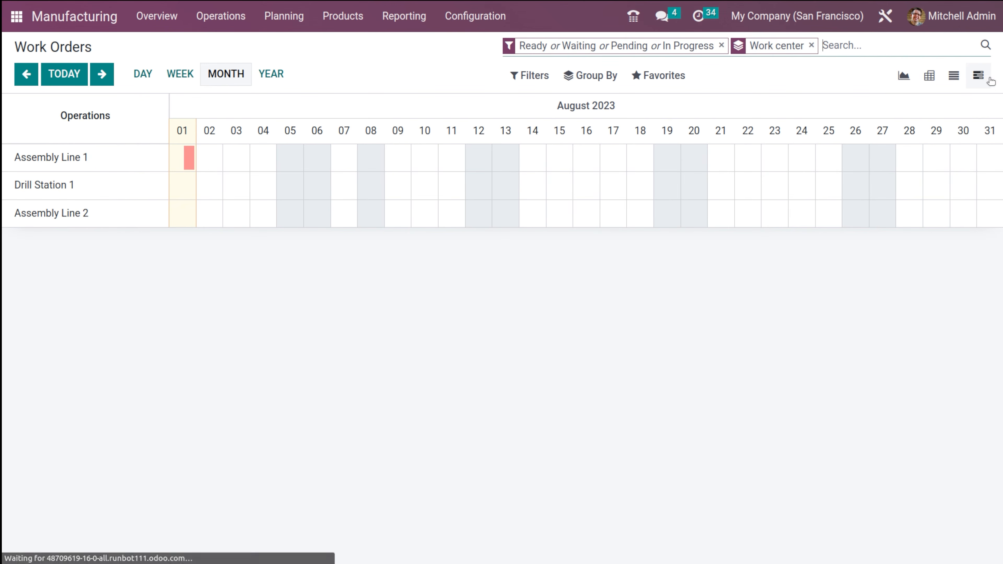
- View the manufacturing orders report and the Overall Equipment Effectiveness report
{"action": "left_click", "coordinate": [410, 25]}
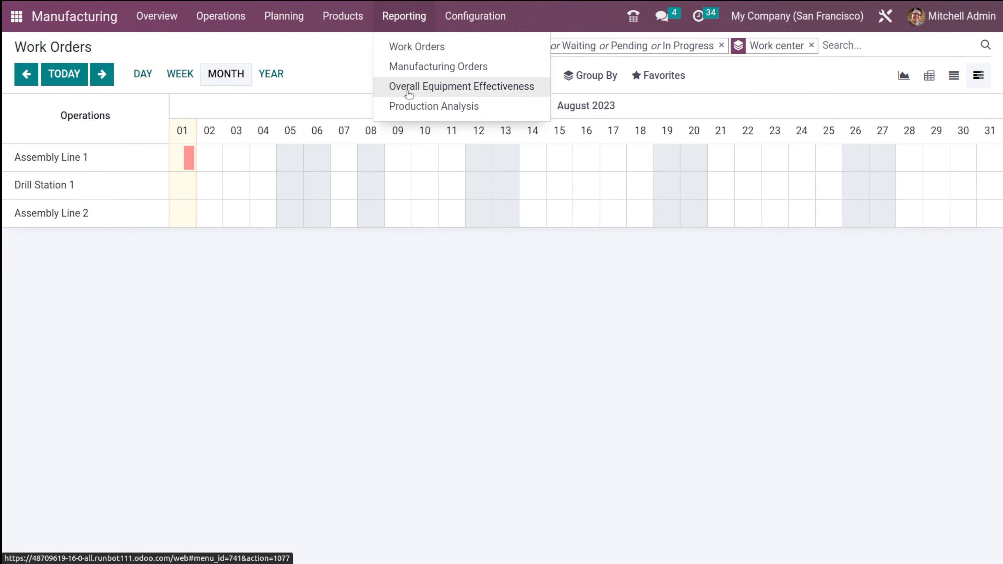
{"action": "left_click", "coordinate": [452, 74]}
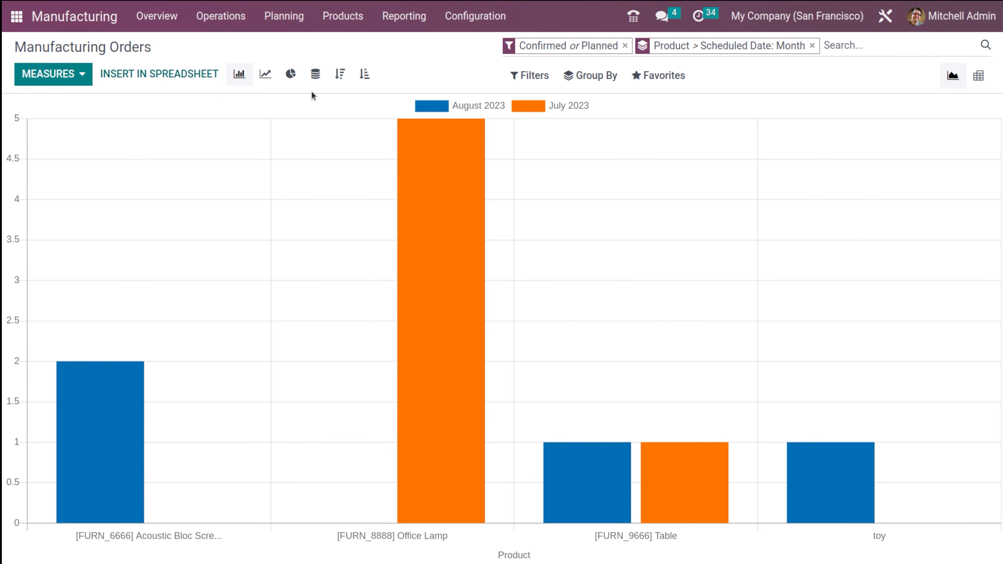
{"action": "left_click", "coordinate": [405, 24]}
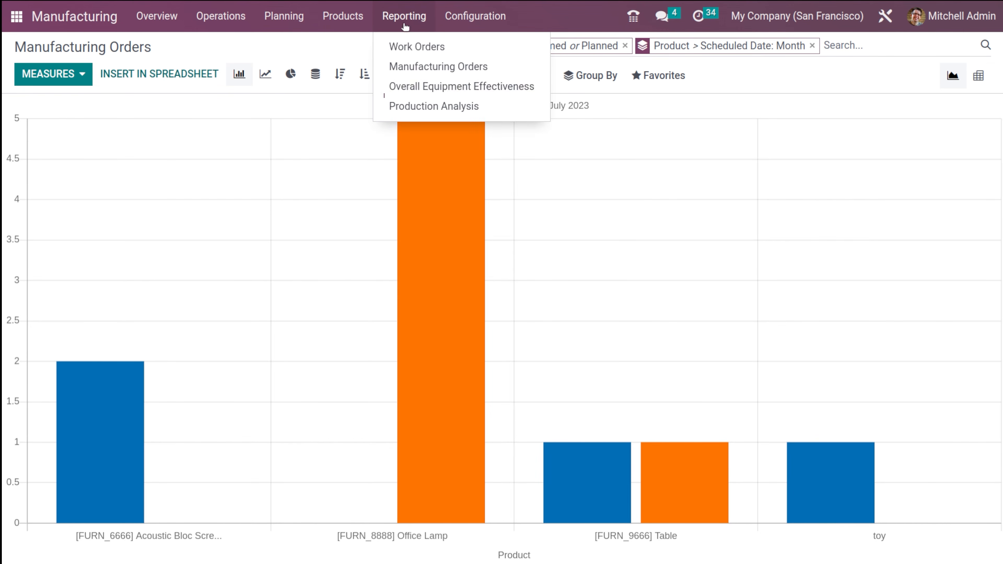
{"action": "left_click", "coordinate": [405, 87]}
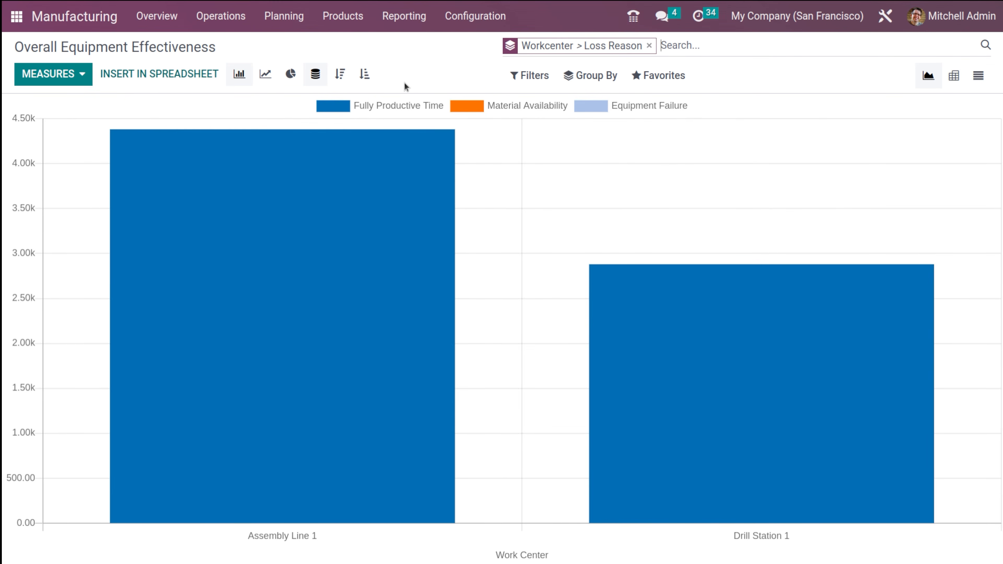
- Inspect the Overall Equipment Effectiveness graph and its available measures, and show the report as a pivot table
{"action": "mouse_move", "coordinate": [599, 333]}
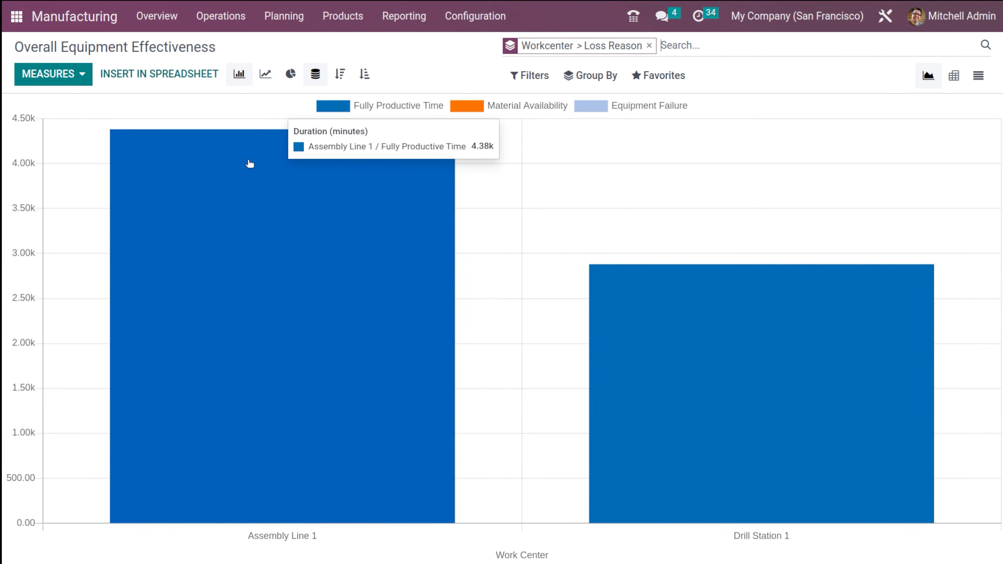
{"action": "left_click", "coordinate": [74, 79]}
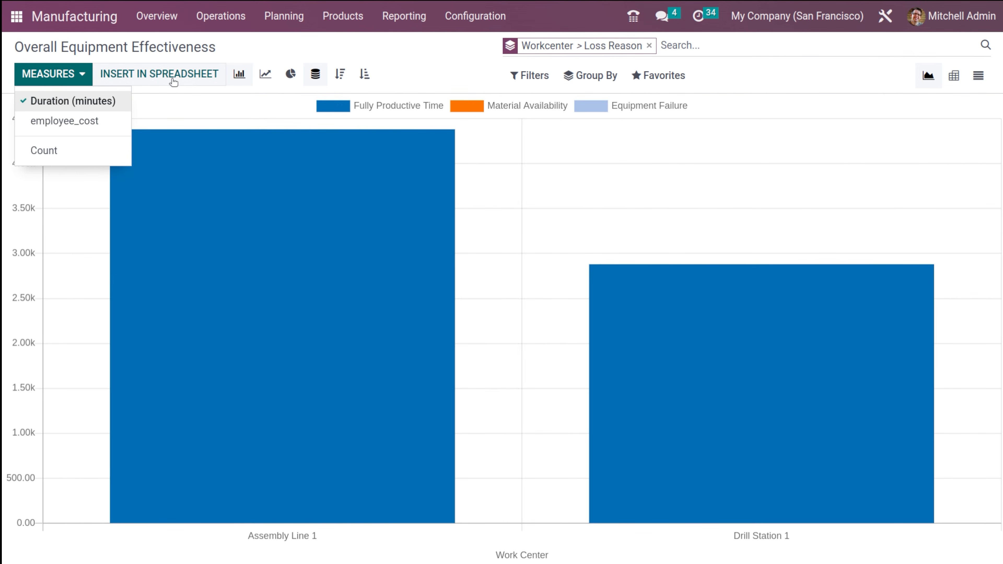
{"action": "left_click", "coordinate": [195, 111]}
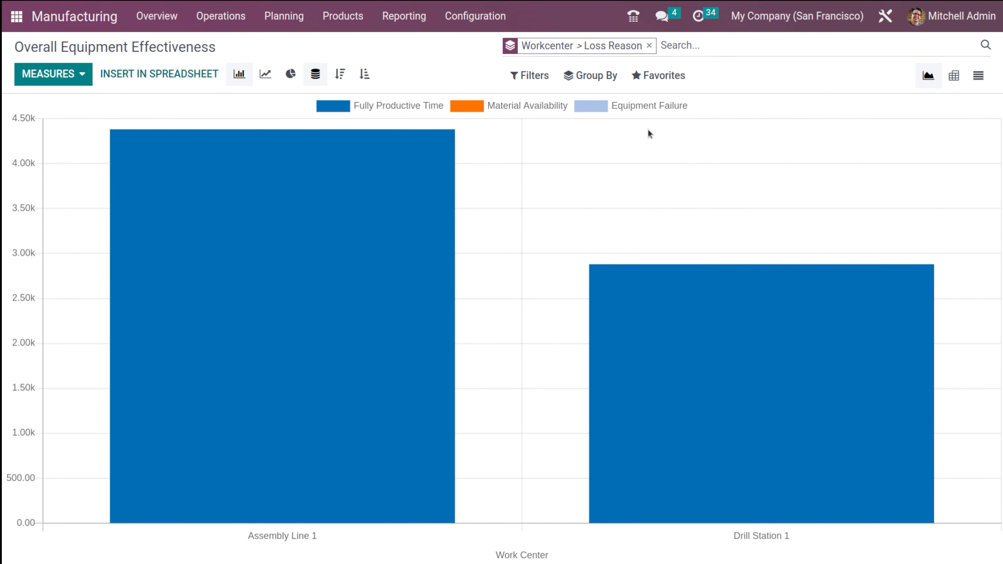
{"action": "left_click", "coordinate": [953, 76]}
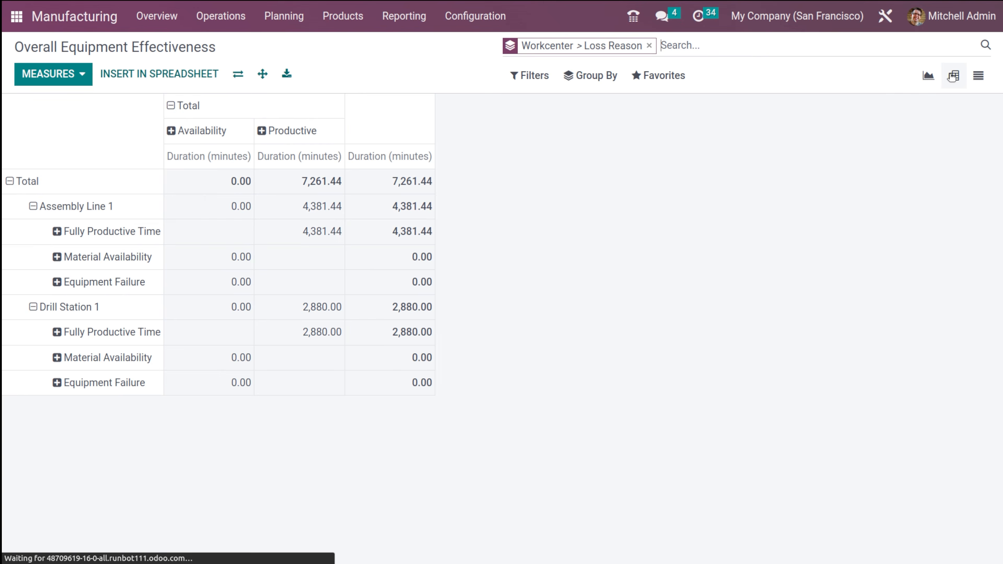
- View the Overall Equipment Effectiveness report as a list and the Production Analysis report as a graph and pivot table
{"action": "left_click", "coordinate": [979, 77]}
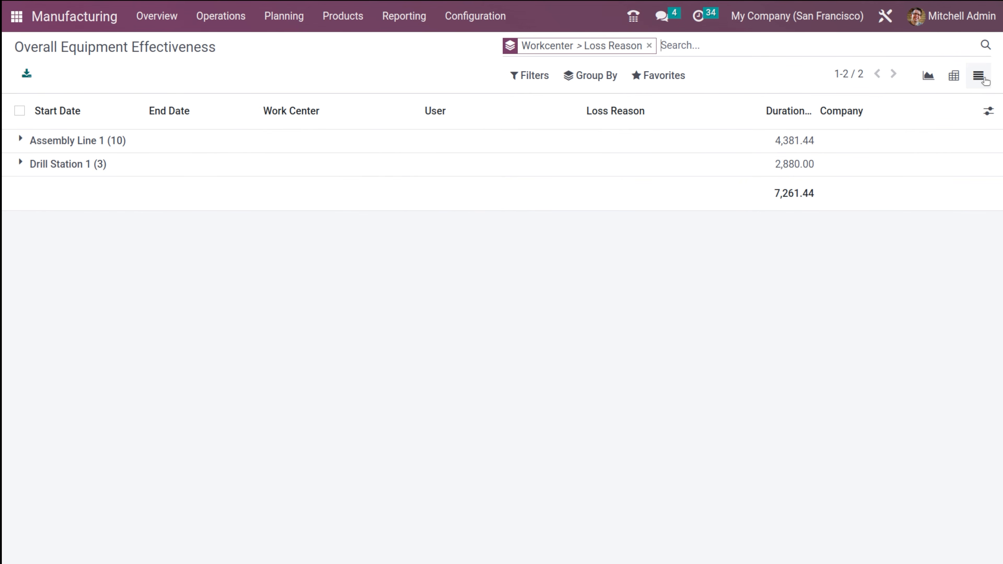
{"action": "left_click", "coordinate": [417, 21]}
{"action": "left_click", "coordinate": [420, 108]}
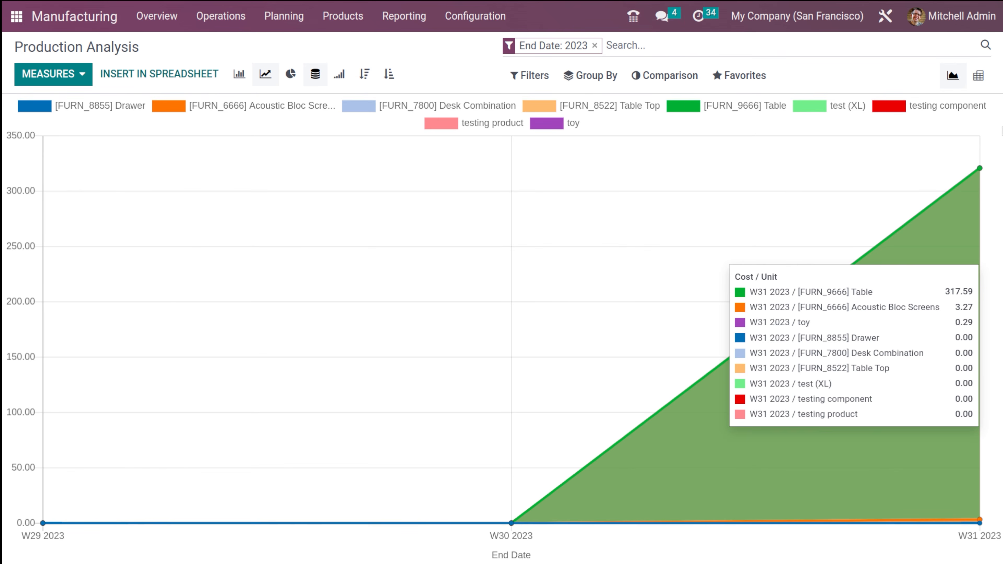
{"action": "left_click", "coordinate": [979, 75]}
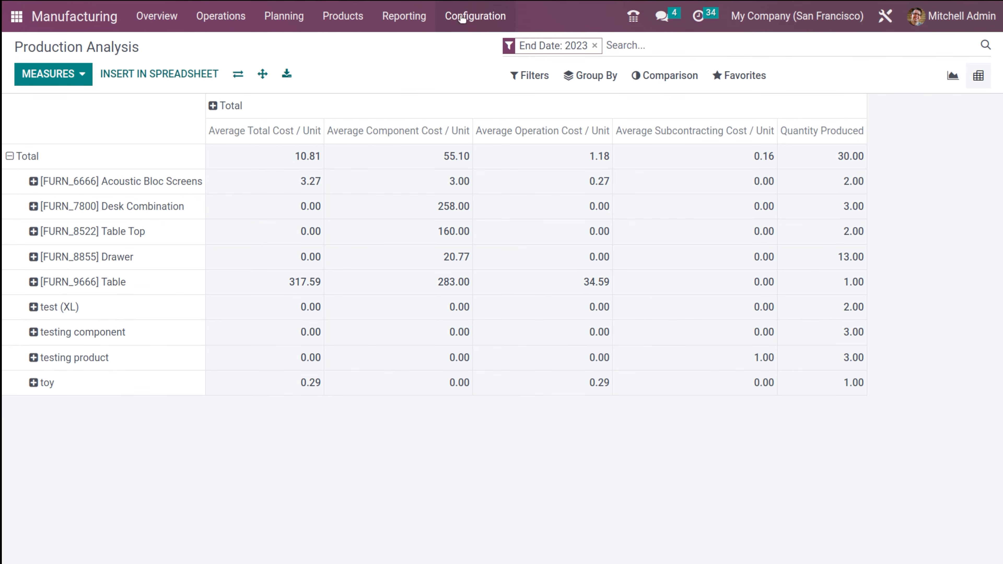
{"action": "left_click", "coordinate": [403, 23]}
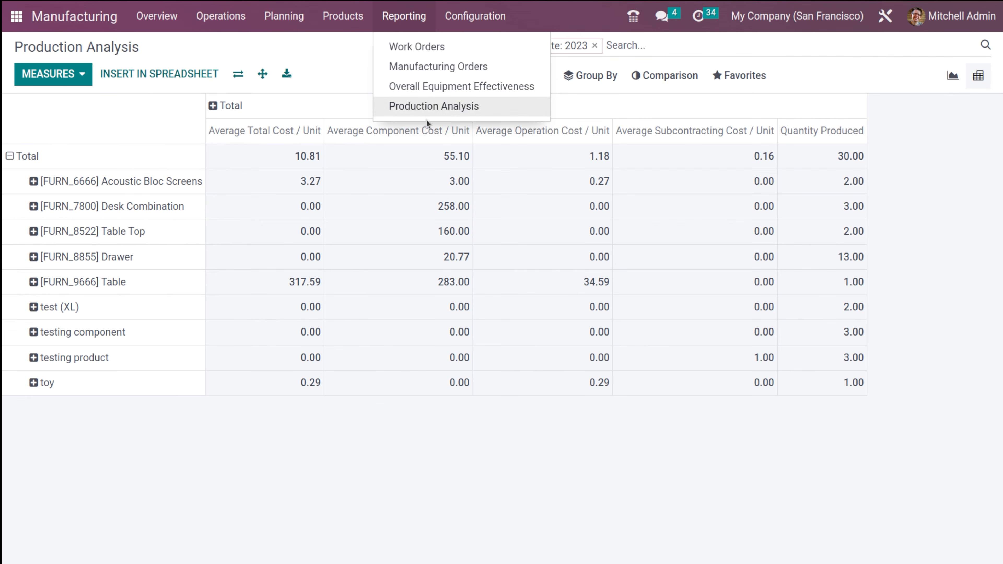
- Start a new operation named "new" from the configured operations list and discard it
{"action": "mouse_move", "coordinate": [488, 22]}
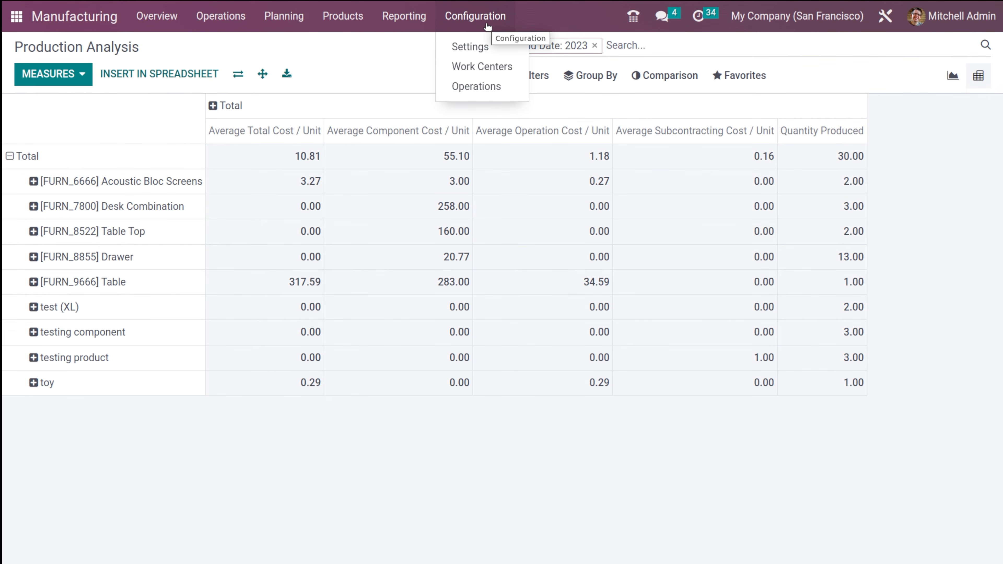
{"action": "left_click", "coordinate": [482, 88]}
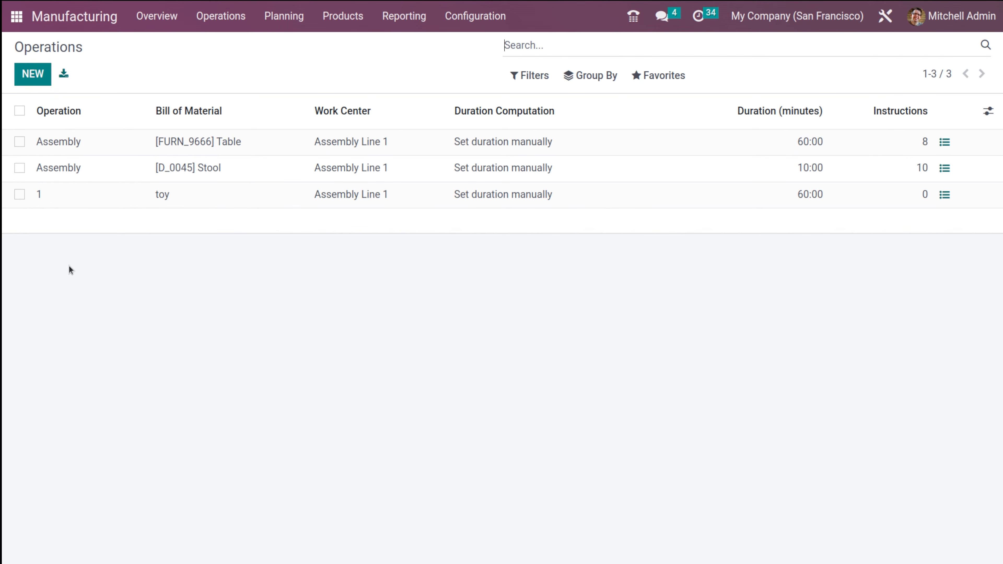
{"action": "left_click", "coordinate": [34, 74]}
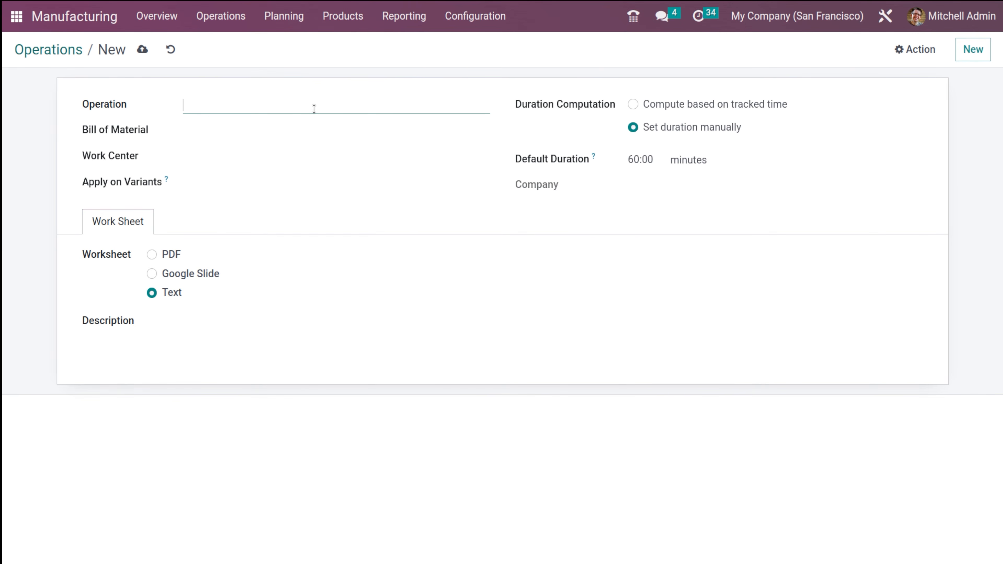
{"action": "type", "text": "new"}
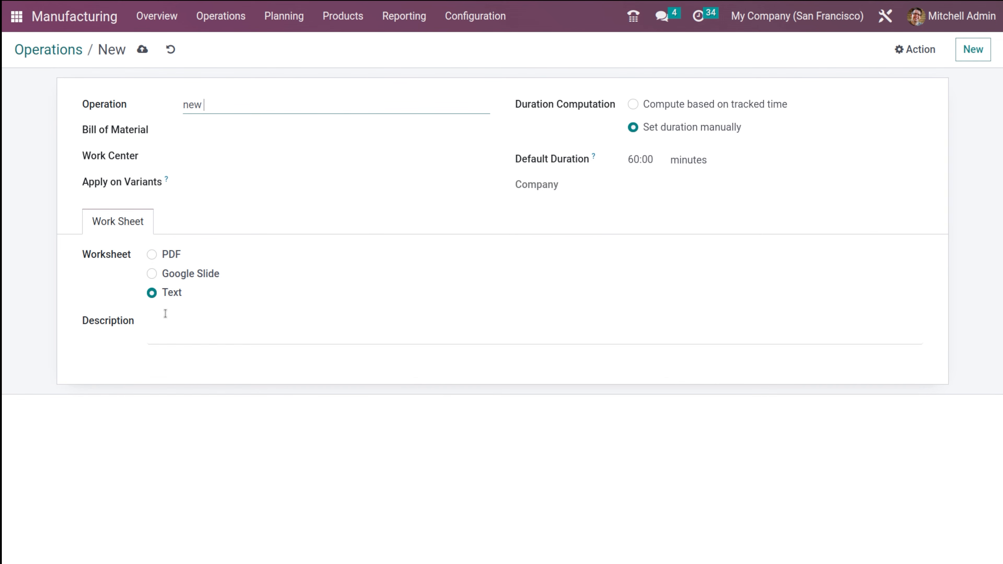
{"action": "left_click", "coordinate": [169, 50]}
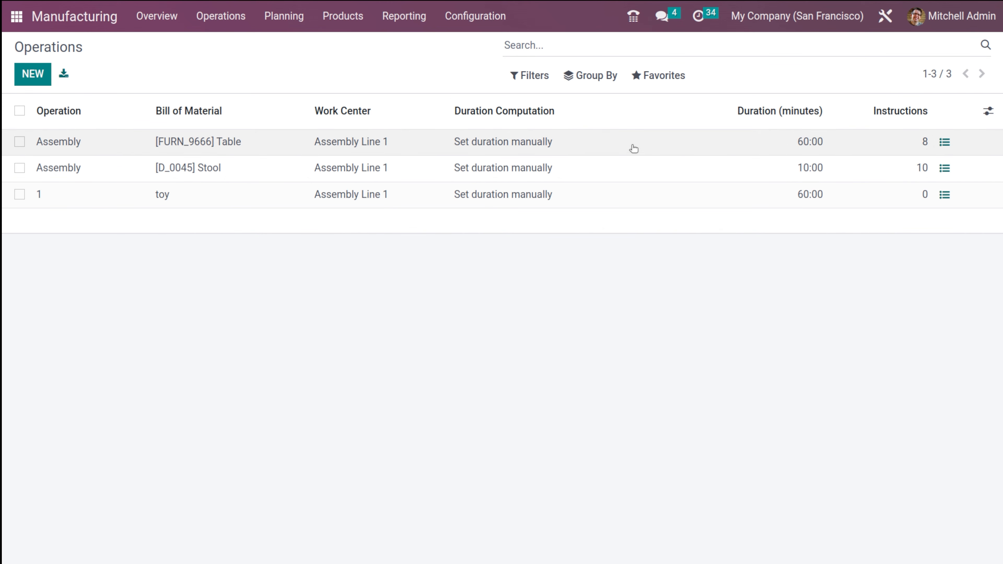
- View the work centers list and the blank form for a new work center, and discard the form
{"action": "left_click", "coordinate": [466, 20]}
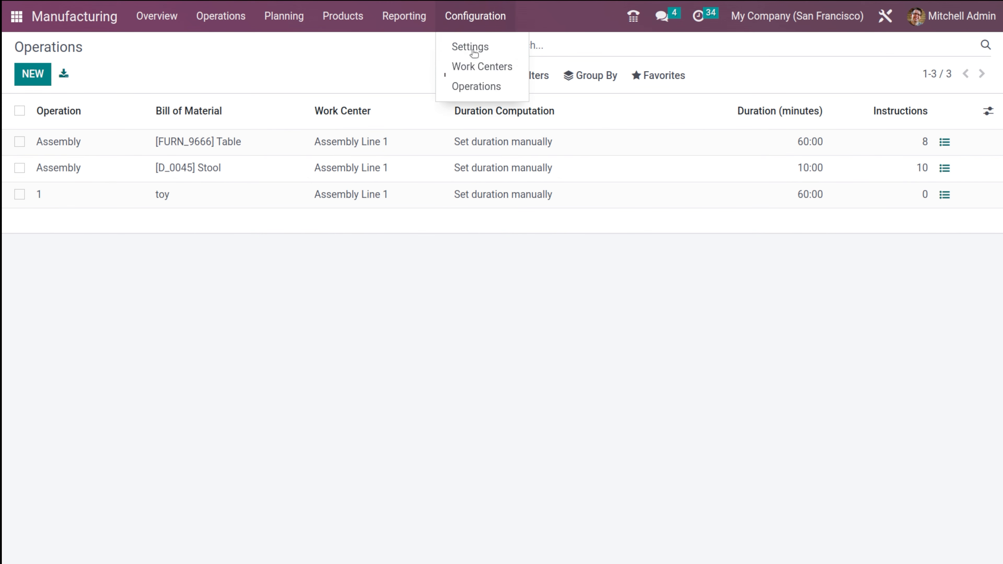
{"action": "left_click", "coordinate": [476, 68]}
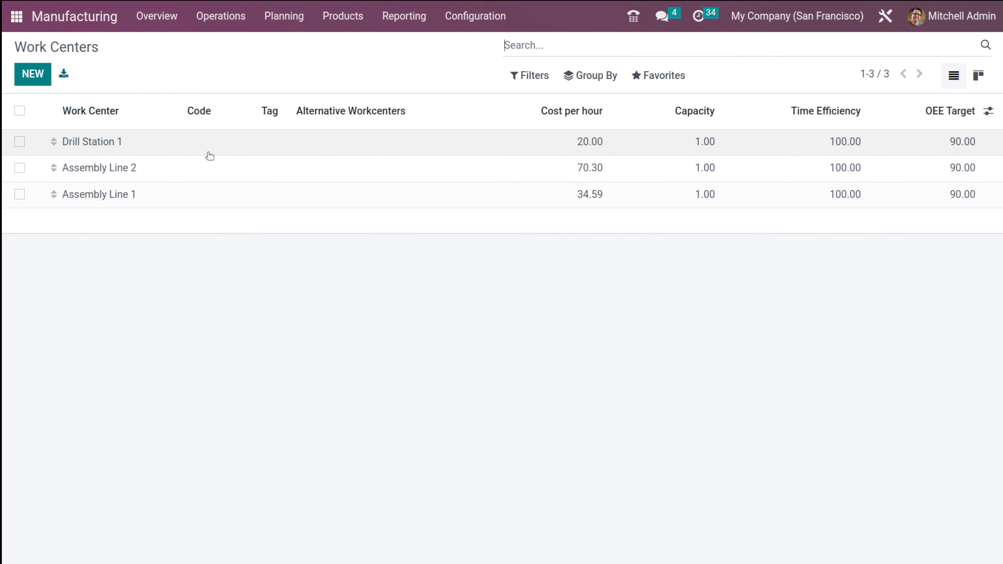
{"action": "left_click", "coordinate": [34, 74]}
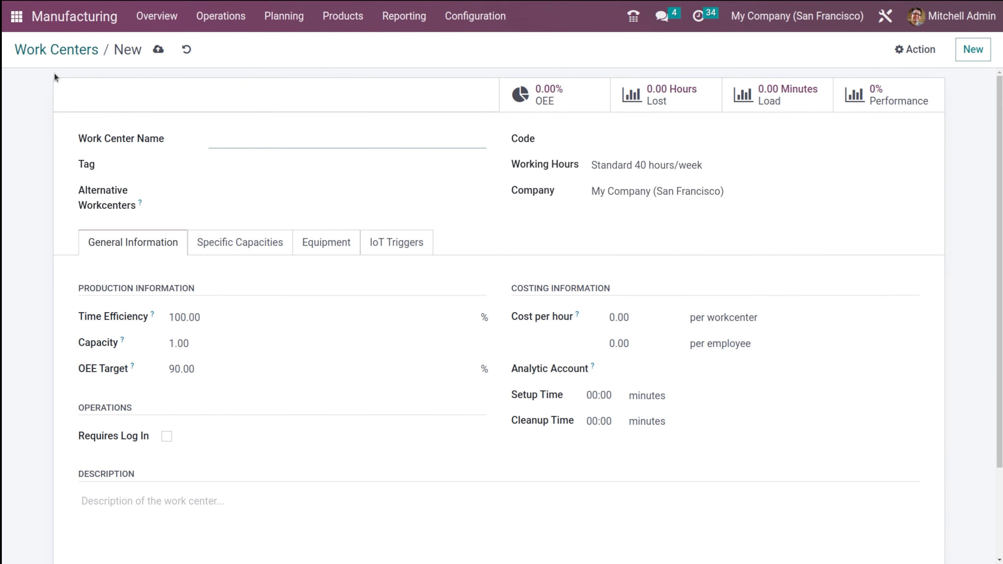
{"action": "left_click", "coordinate": [252, 136]}
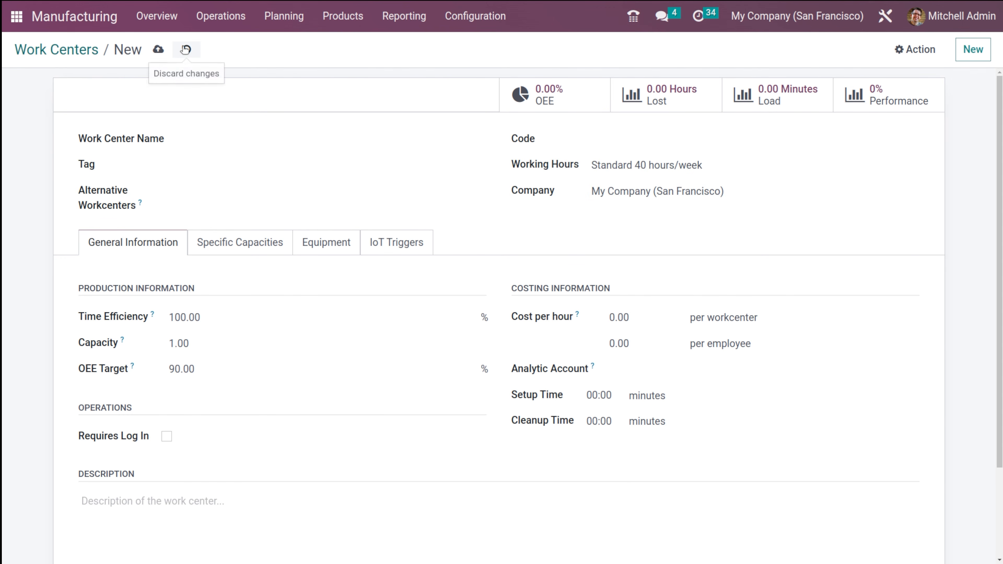
{"action": "left_click", "coordinate": [184, 53]}
- View the settings of the Assembly Line 1 work center from the work centers overview
{"action": "left_click", "coordinate": [154, 26]}
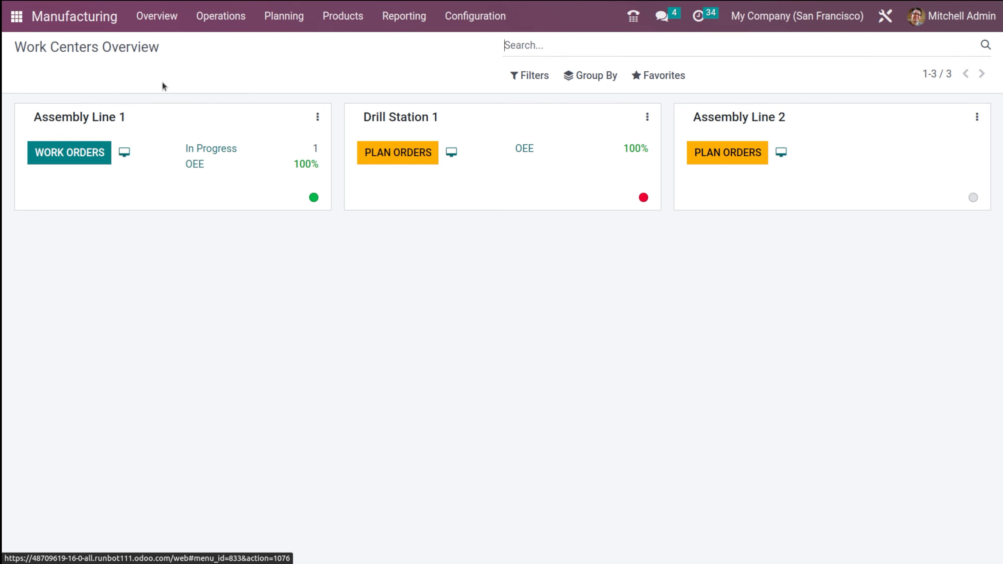
{"action": "left_click", "coordinate": [318, 115]}
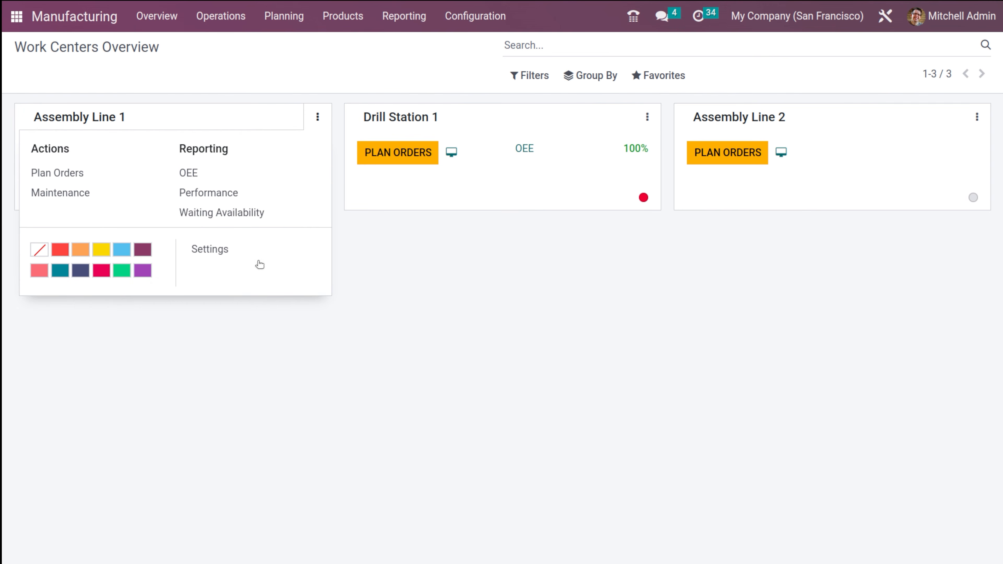
{"action": "left_click", "coordinate": [245, 256]}
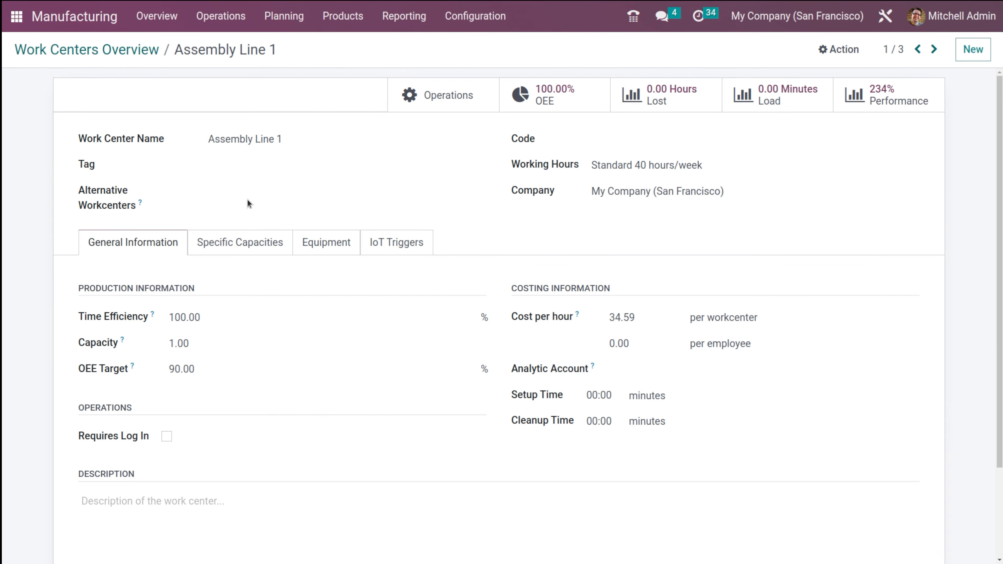
- Return to the configured work centers and show an empty new work center record
{"action": "left_click", "coordinate": [450, 17]}
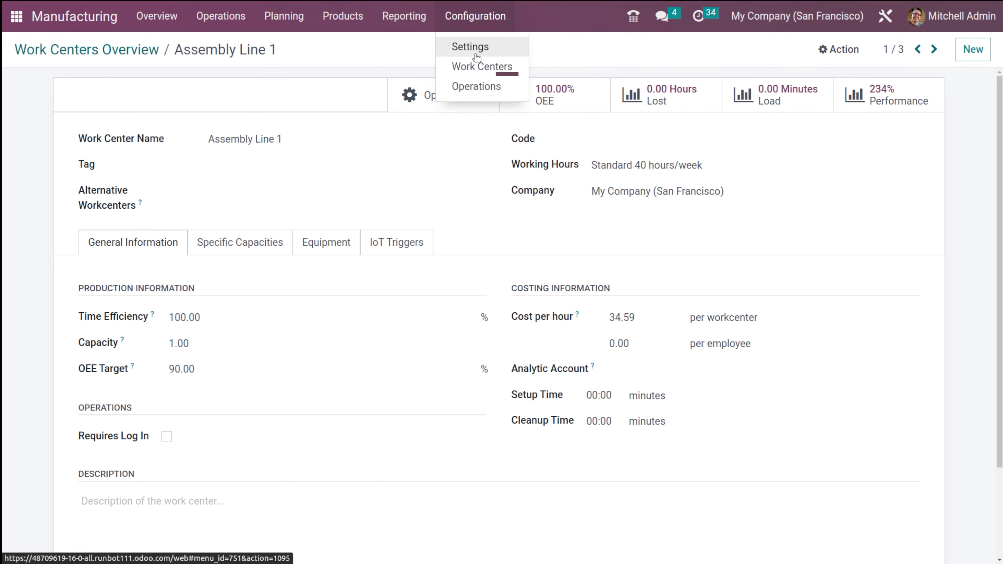
{"action": "left_click", "coordinate": [478, 65]}
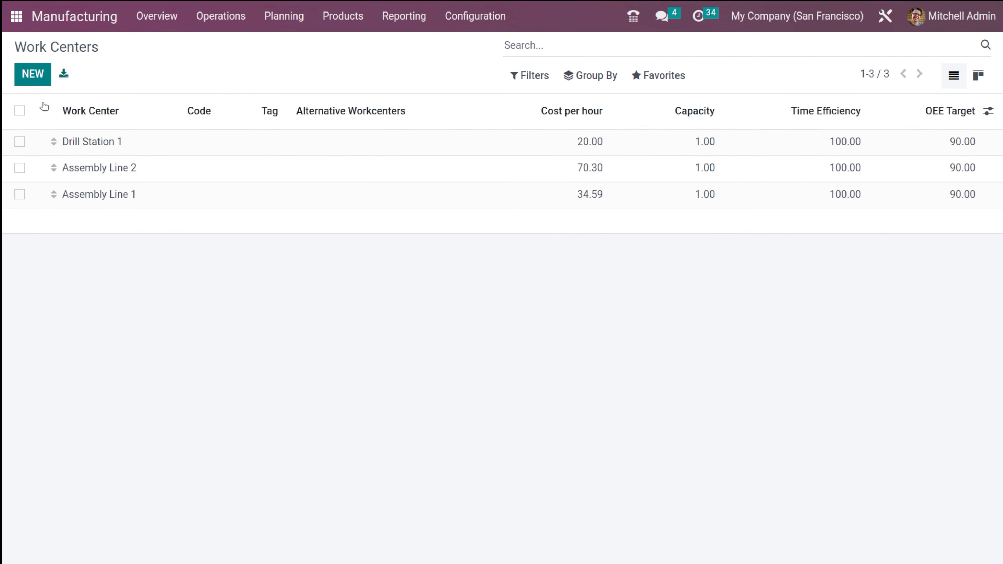
{"action": "left_click", "coordinate": [29, 72]}
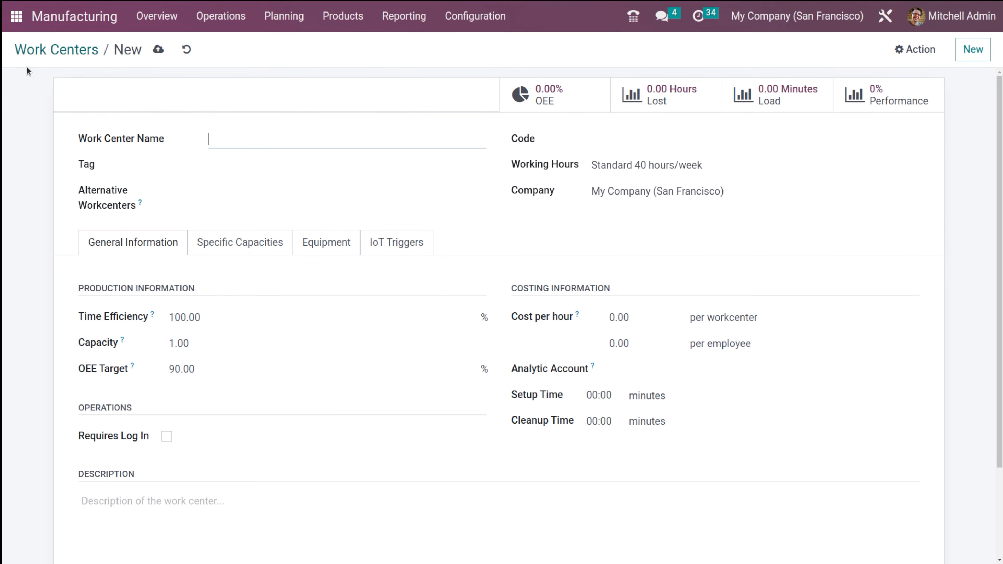
- Examine the Manufacturing settings for operations and planning, including the Master Production Schedule options
{"action": "left_click", "coordinate": [476, 16]}
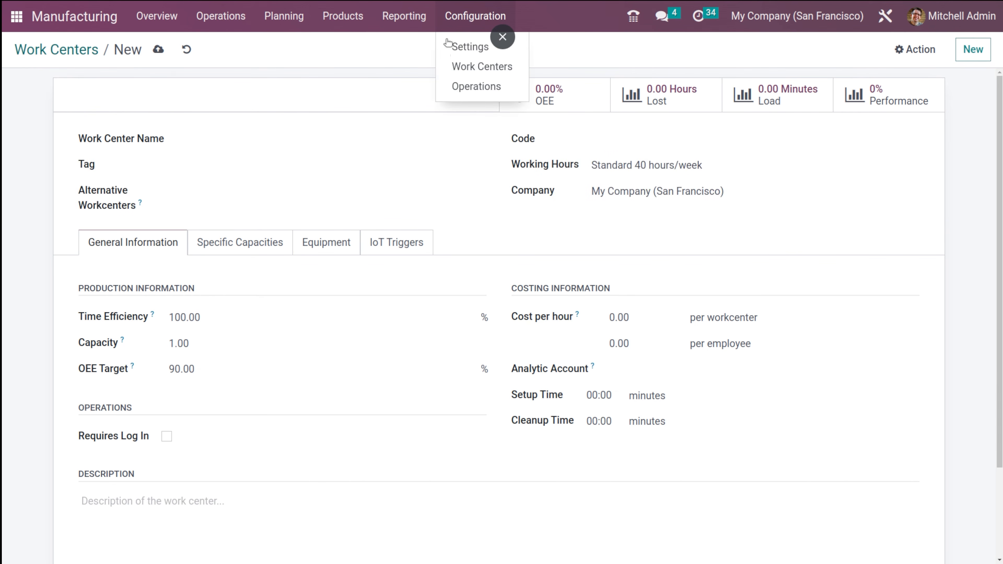
{"action": "left_click", "coordinate": [444, 48]}
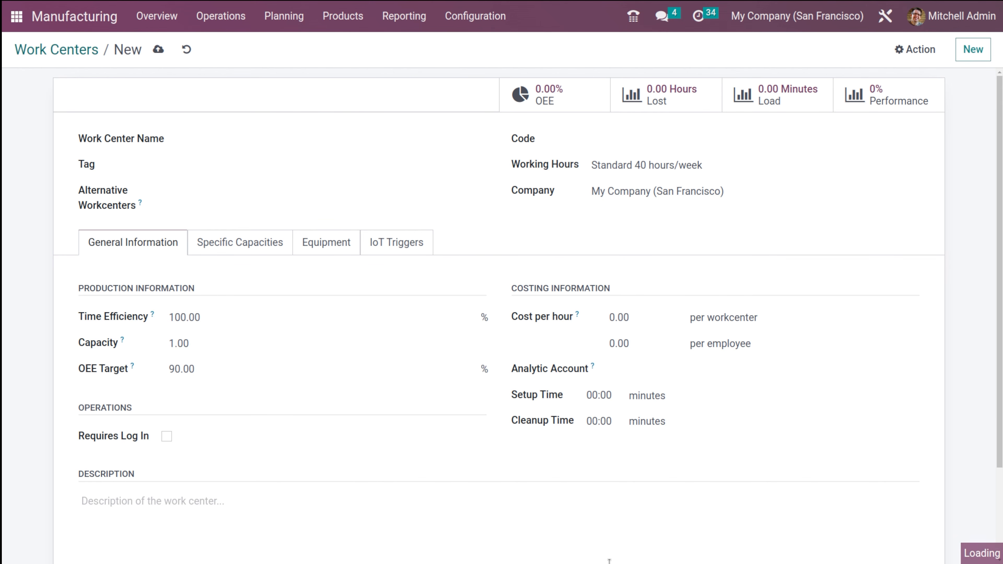
{"action": "scroll", "coordinate": [664, 428], "scroll_direction": "down", "scroll_amount": 3}
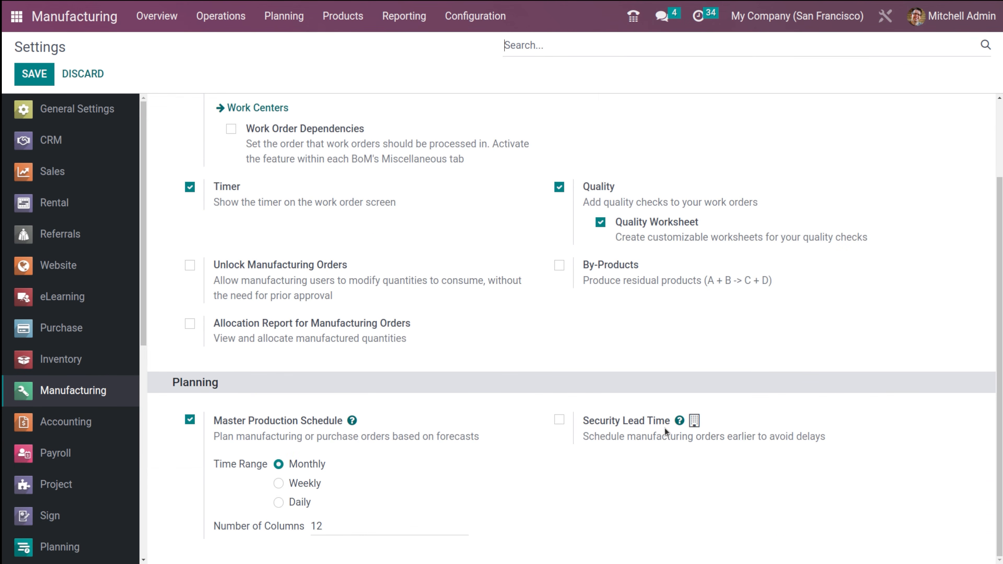
{"action": "scroll", "coordinate": [664, 428], "scroll_direction": "up", "scroll_amount": 3}
{"action": "scroll", "coordinate": [665, 428], "scroll_direction": "down", "scroll_amount": 3}
{"action": "scroll", "coordinate": [664, 428], "scroll_direction": "up", "scroll_amount": 3}
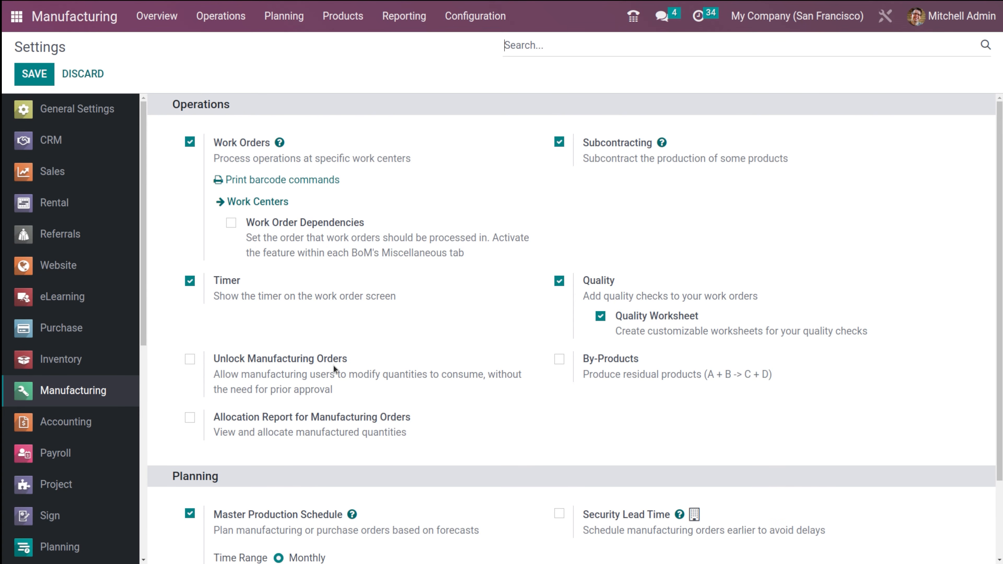
{"action": "scroll", "coordinate": [295, 440], "scroll_direction": "down", "scroll_amount": 2}
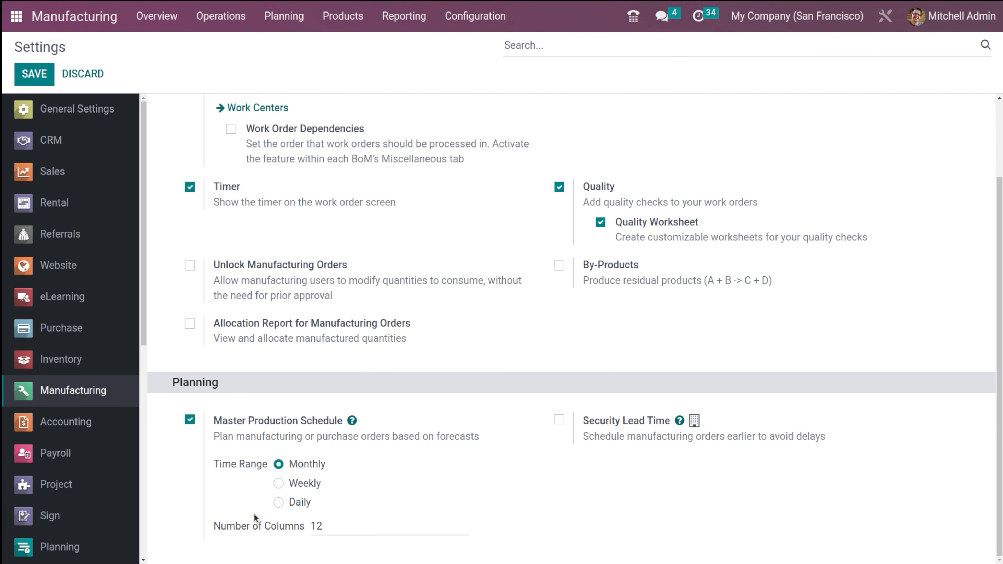
{"action": "mouse_move", "coordinate": [255, 515]}
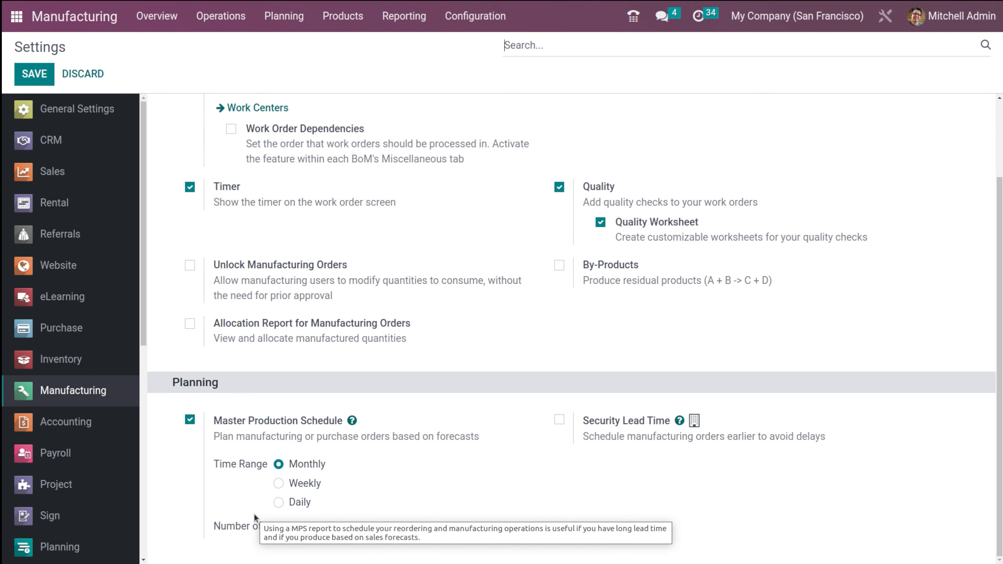